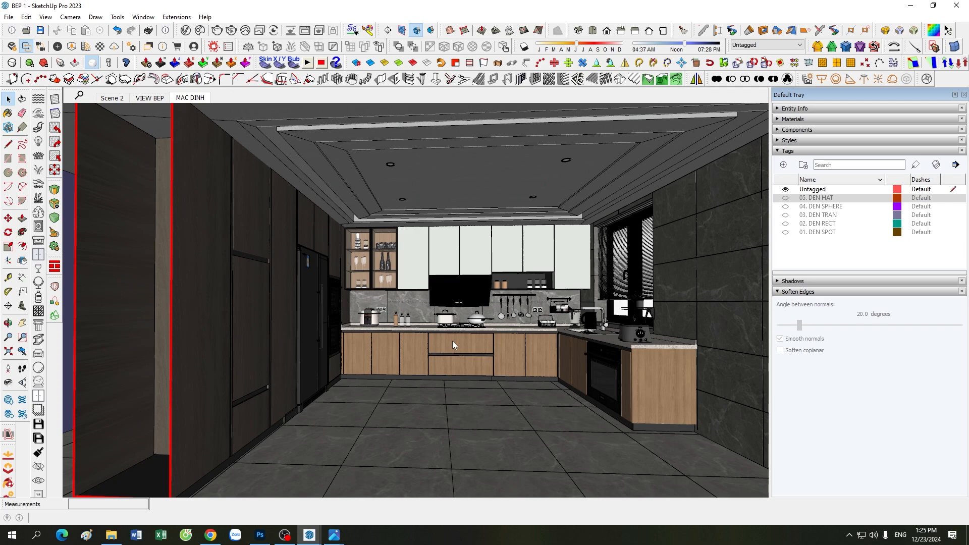
Step: Orbit and zoom the kitchen model around to a frontal view of the cabinet wall
{"action": "scroll", "coordinate": [439, 340], "scroll_direction": "down", "scroll_amount": 10}
{"action": "middle_click_drag", "start_coordinate": [480, 384], "coordinate": [495, 353]}
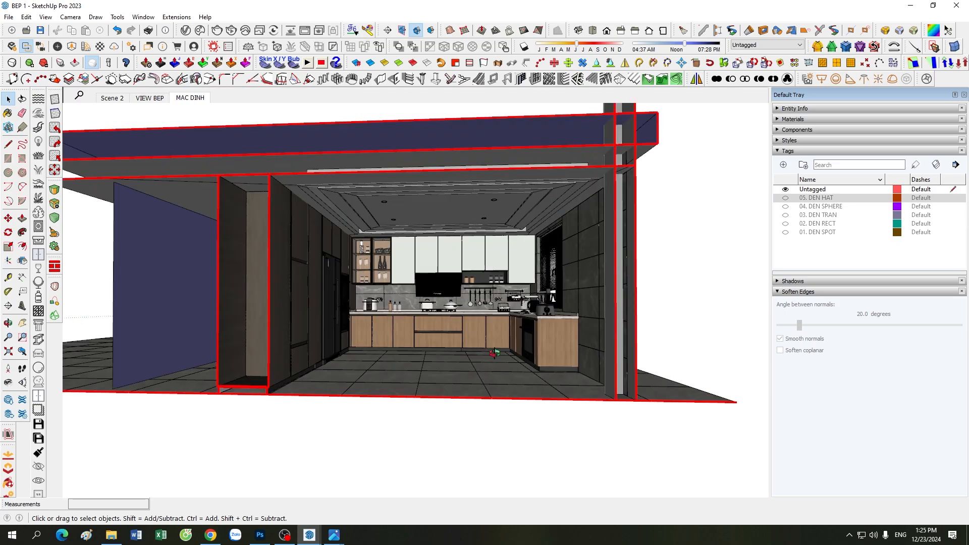
{"action": "scroll", "coordinate": [569, 298], "scroll_direction": "up", "scroll_amount": 5}
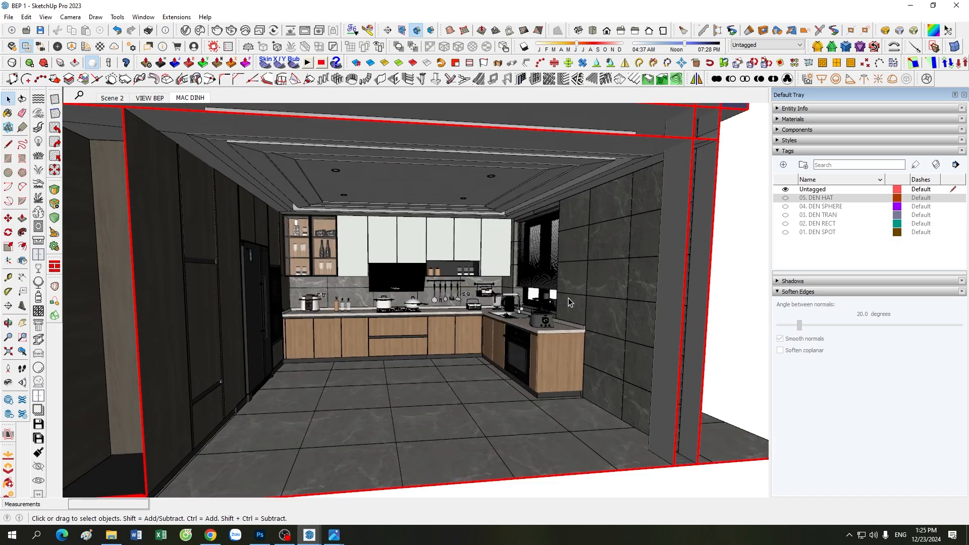
{"action": "scroll", "coordinate": [426, 343], "scroll_direction": "down", "scroll_amount": 4}
{"action": "scroll", "coordinate": [461, 377], "scroll_direction": "up", "scroll_amount": 6}
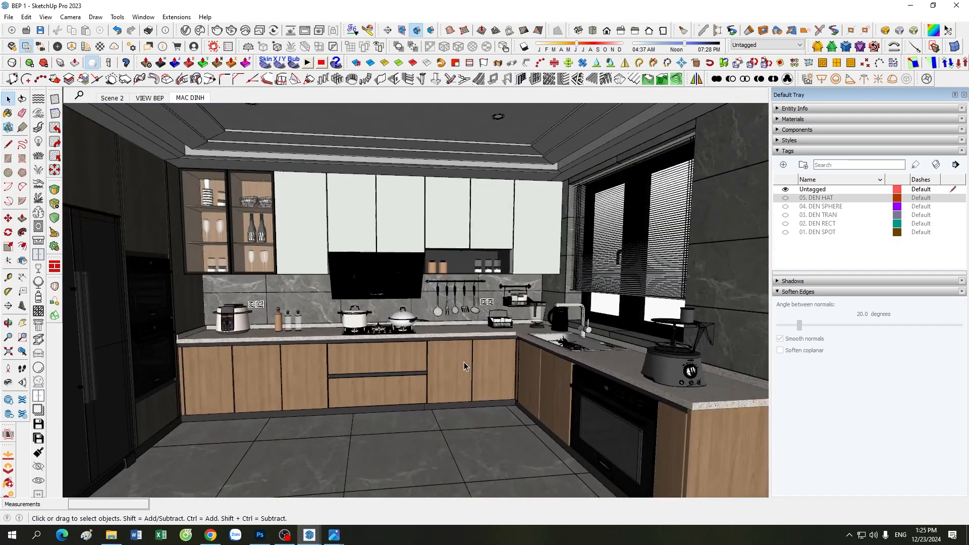
{"action": "scroll", "coordinate": [464, 363], "scroll_direction": "down", "scroll_amount": 3}
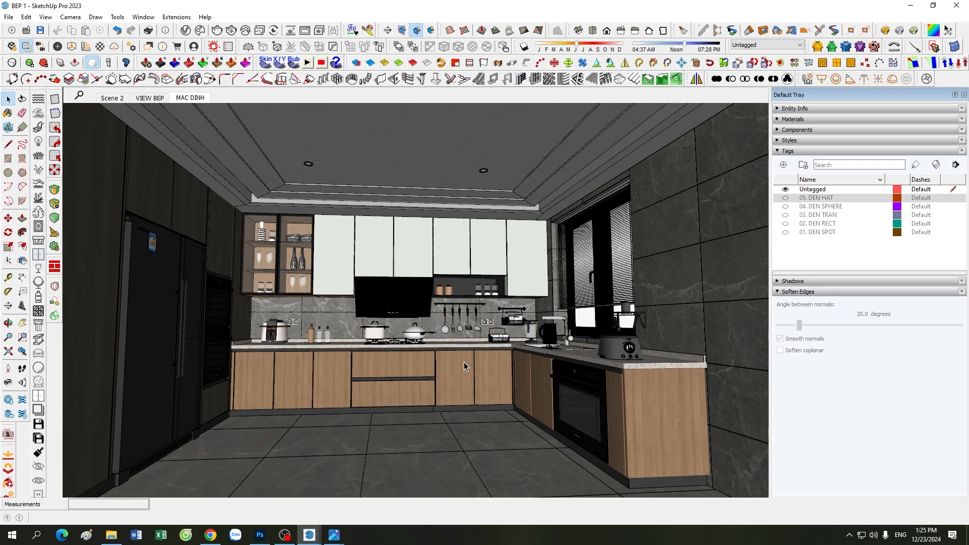
{"action": "scroll", "coordinate": [464, 366], "scroll_direction": "down", "scroll_amount": 2}
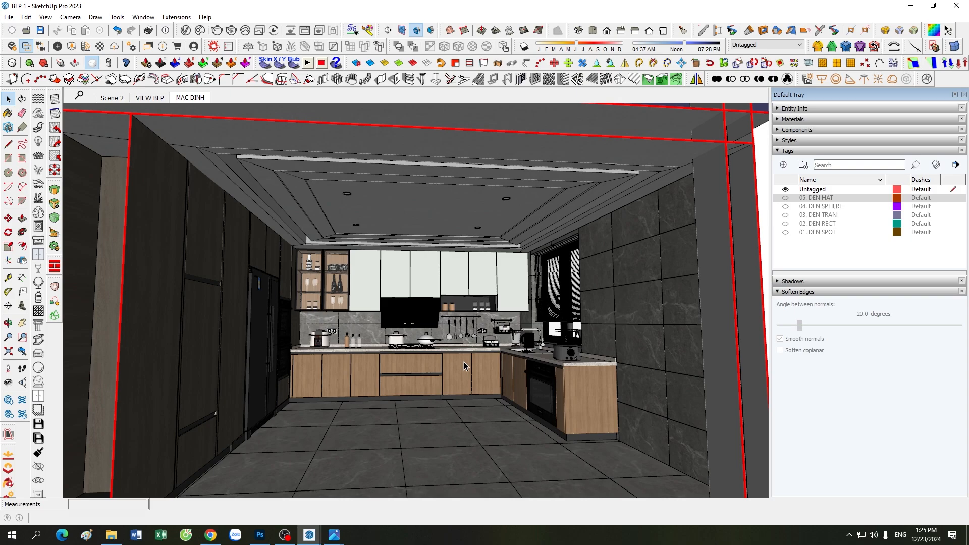
{"action": "scroll", "coordinate": [464, 366], "scroll_direction": "up", "scroll_amount": 3}
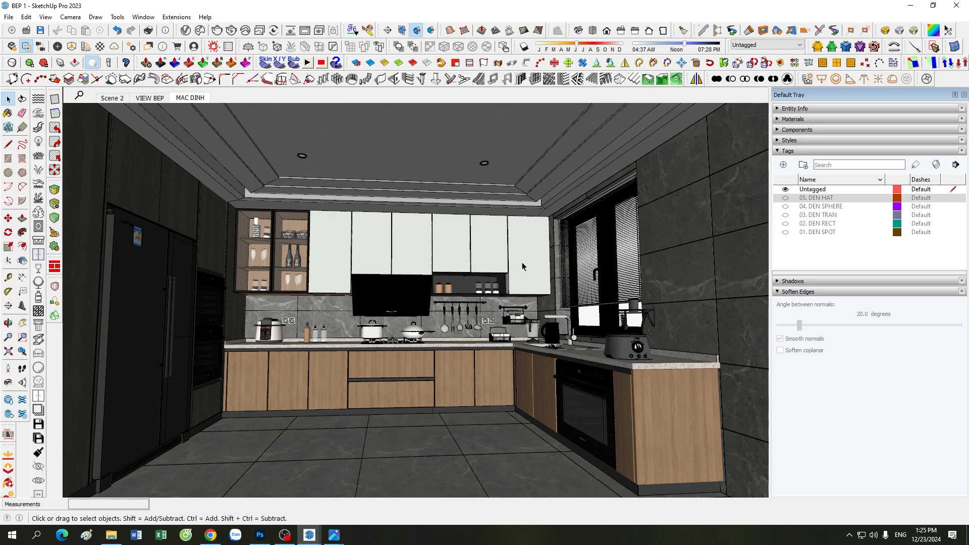
{"action": "scroll", "coordinate": [477, 287], "scroll_direction": "up", "scroll_amount": 1}
{"action": "scroll", "coordinate": [476, 287], "scroll_direction": "down", "scroll_amount": 4}
{"action": "scroll", "coordinate": [477, 286], "scroll_direction": "down", "scroll_amount": 2}
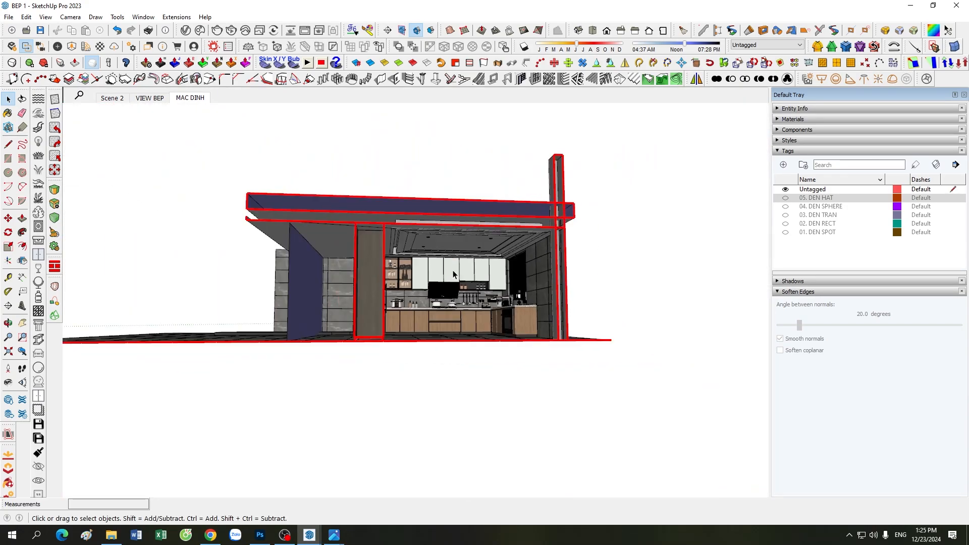
{"action": "middle_click_drag", "start_coordinate": [477, 286], "coordinate": [454, 323]}
{"action": "scroll", "coordinate": [426, 350], "scroll_direction": "up", "scroll_amount": 5}
{"action": "scroll", "coordinate": [426, 351], "scroll_direction": "down", "scroll_amount": 3}
{"action": "scroll", "coordinate": [491, 266], "scroll_direction": "up", "scroll_amount": 3}
{"action": "scroll", "coordinate": [538, 199], "scroll_direction": "up", "scroll_amount": 2}
{"action": "middle_click_drag", "start_coordinate": [538, 198], "coordinate": [600, 221]}
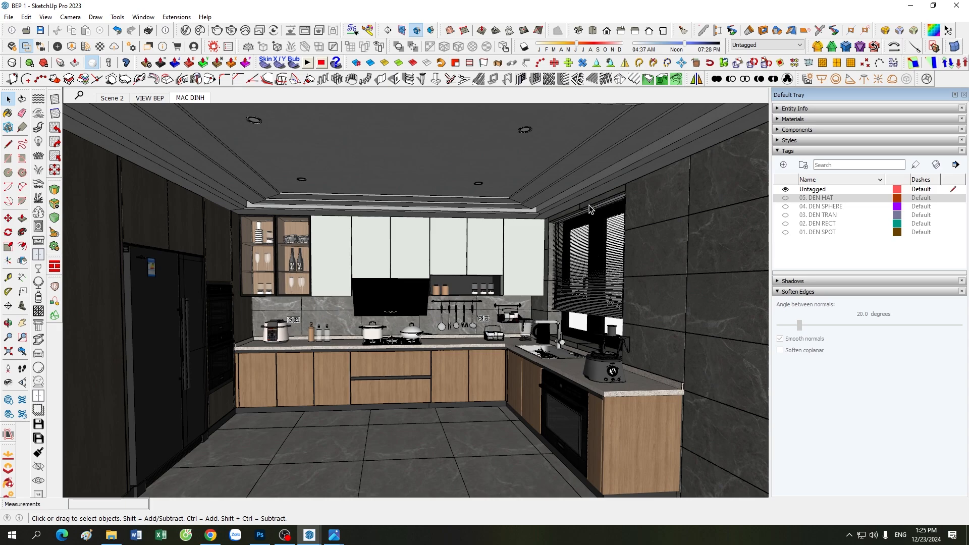
{"action": "scroll", "coordinate": [579, 280], "scroll_direction": "up", "scroll_amount": 2}
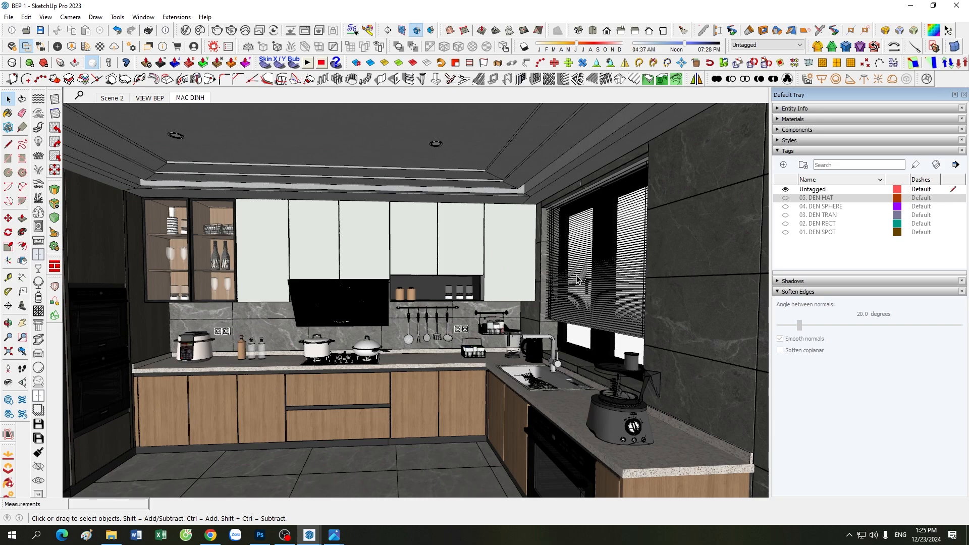
{"action": "scroll", "coordinate": [549, 338], "scroll_direction": "up", "scroll_amount": 2}
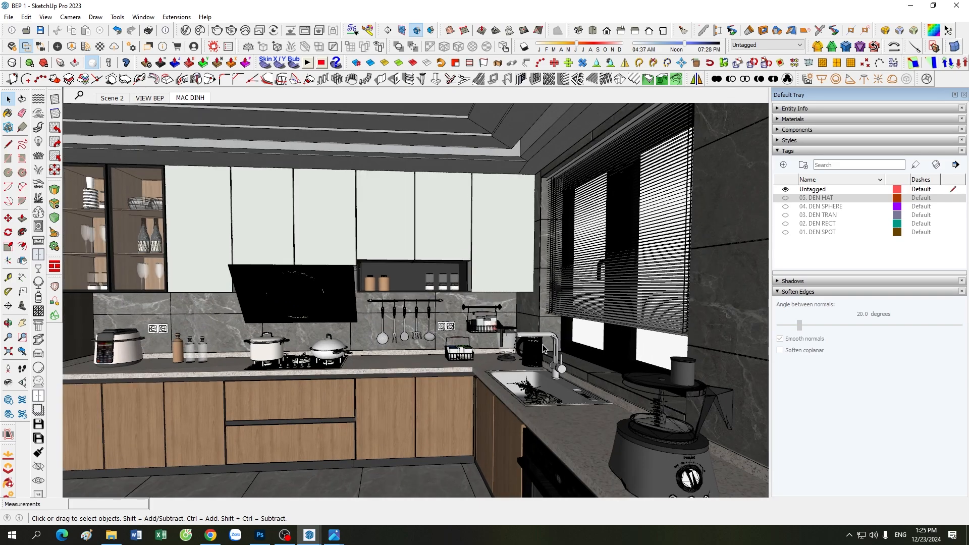
{"action": "scroll", "coordinate": [543, 344], "scroll_direction": "down", "scroll_amount": 4}
{"action": "scroll", "coordinate": [543, 348], "scroll_direction": "up", "scroll_amount": 3}
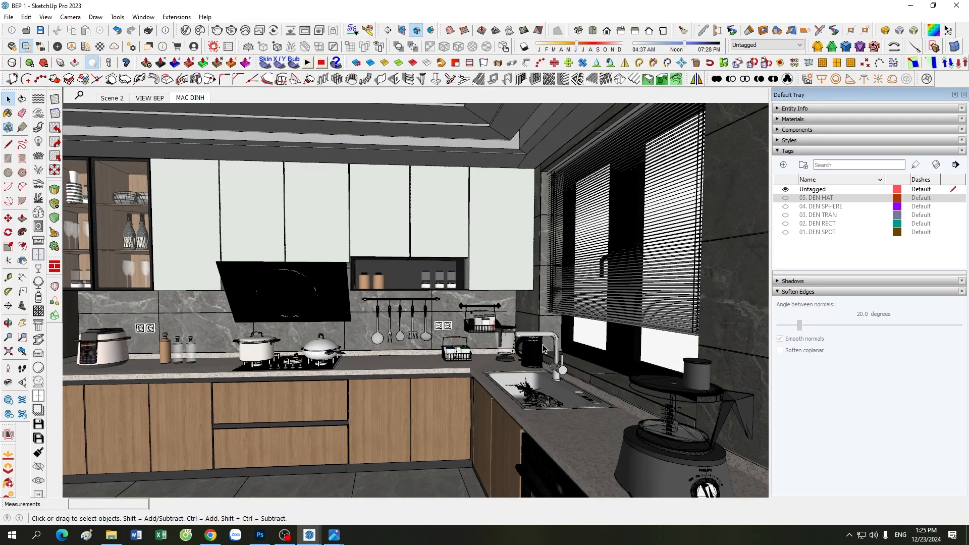
{"action": "scroll", "coordinate": [543, 349], "scroll_direction": "down", "scroll_amount": 3}
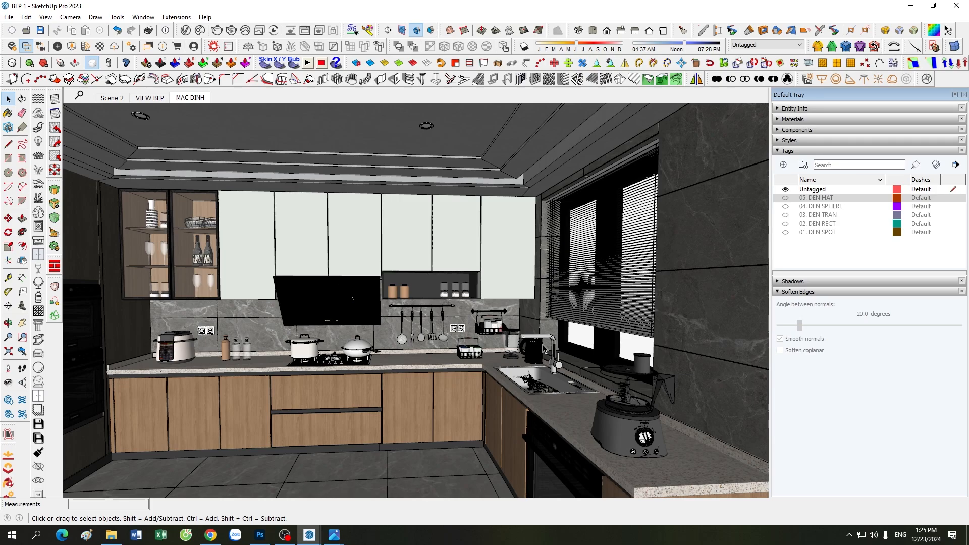
{"action": "scroll", "coordinate": [580, 348], "scroll_direction": "up", "scroll_amount": 3}
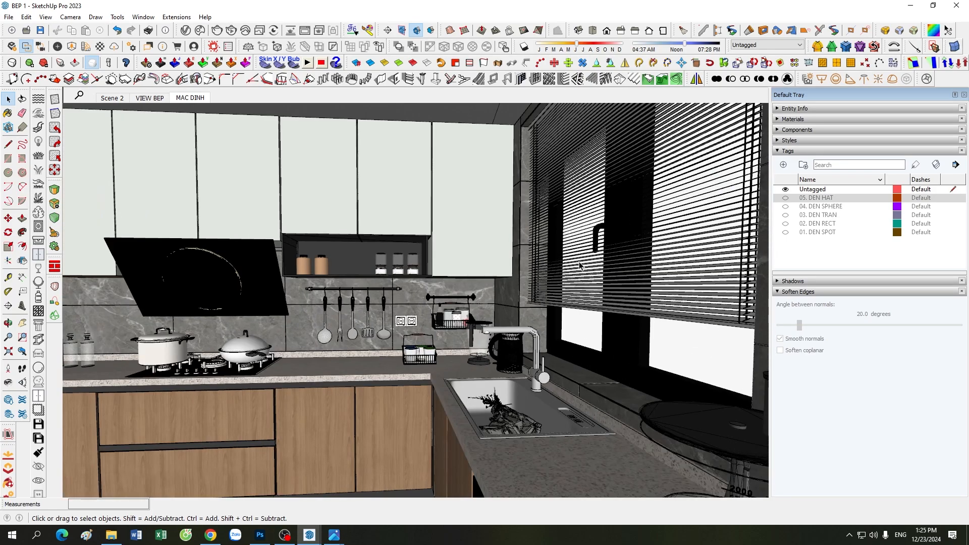
{"action": "scroll", "coordinate": [452, 353], "scroll_direction": "down", "scroll_amount": 3}
{"action": "scroll", "coordinate": [595, 218], "scroll_direction": "up", "scroll_amount": 3}
{"action": "scroll", "coordinate": [501, 294], "scroll_direction": "up", "scroll_amount": 3}
{"action": "middle_click_drag", "start_coordinate": [506, 336], "coordinate": [477, 277]}
{"action": "scroll", "coordinate": [480, 259], "scroll_direction": "down", "scroll_amount": 4}
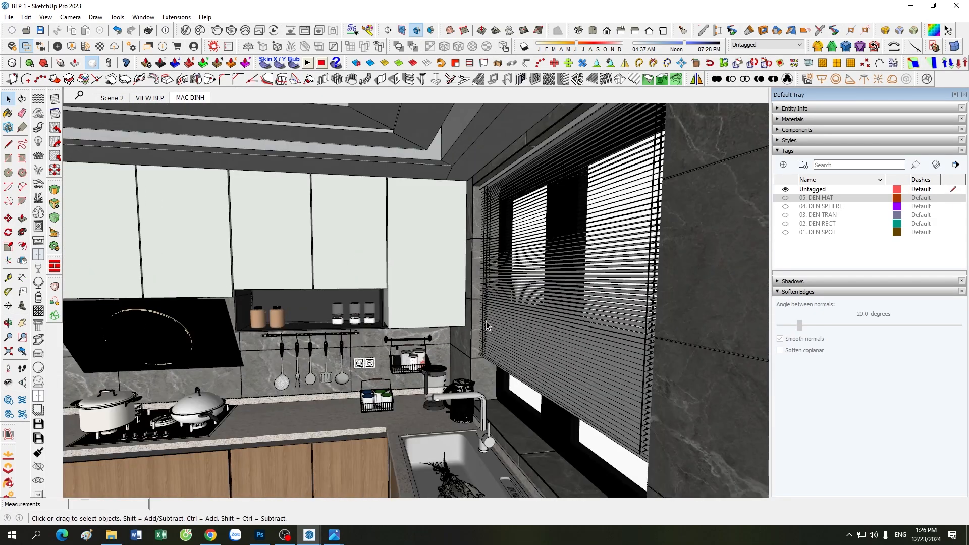
{"action": "scroll", "coordinate": [509, 327], "scroll_direction": "up", "scroll_amount": 4}
{"action": "scroll", "coordinate": [510, 327], "scroll_direction": "down", "scroll_amount": 4}
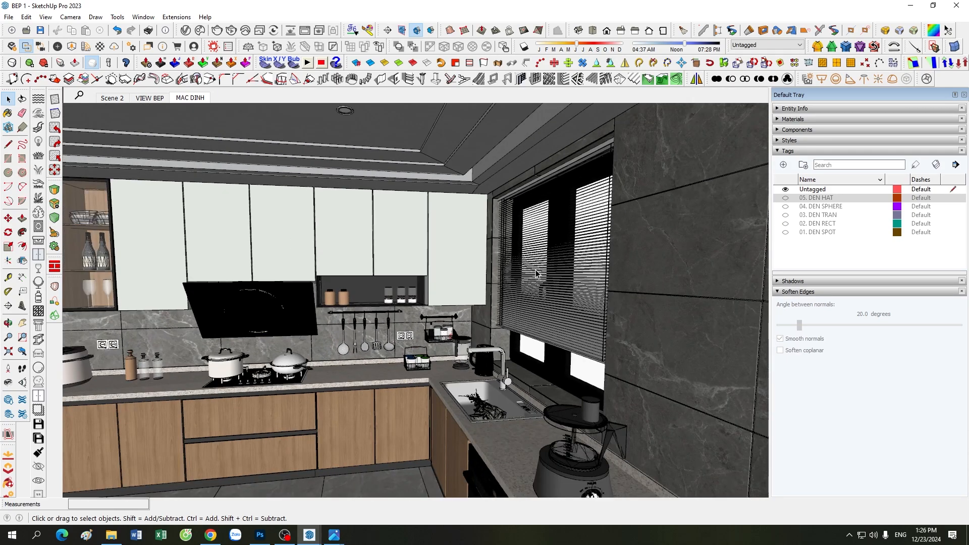
{"action": "middle_click_drag", "start_coordinate": [536, 274], "coordinate": [347, 349]}
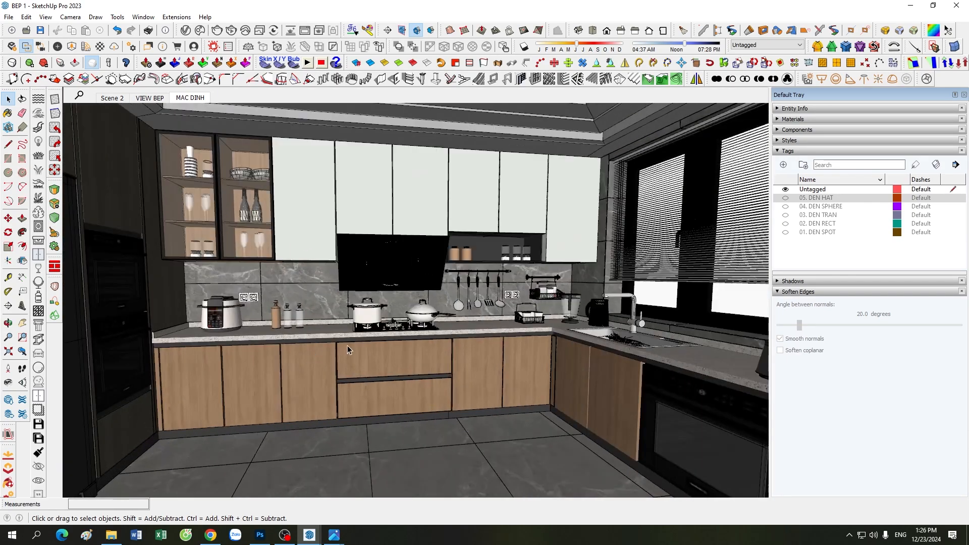
{"action": "scroll", "coordinate": [428, 348], "scroll_direction": "down", "scroll_amount": 3}
{"action": "middle_click_drag", "start_coordinate": [479, 343], "coordinate": [416, 321]}
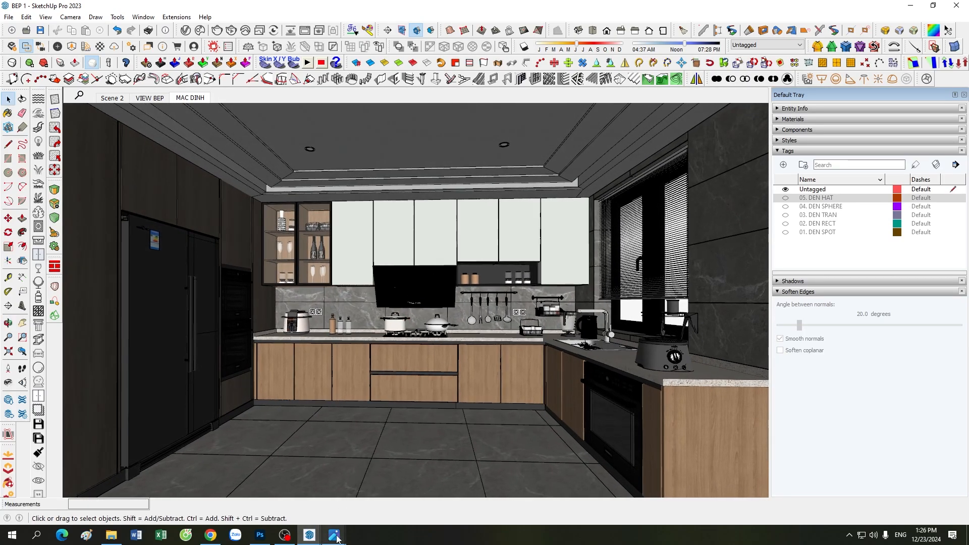
Step: Bring up the Enscape kitchen render in Photos, briefly rechecking the SketchUp model
{"action": "mouse_move", "coordinate": [334, 535]}
{"action": "left_click", "coordinate": [287, 474]}
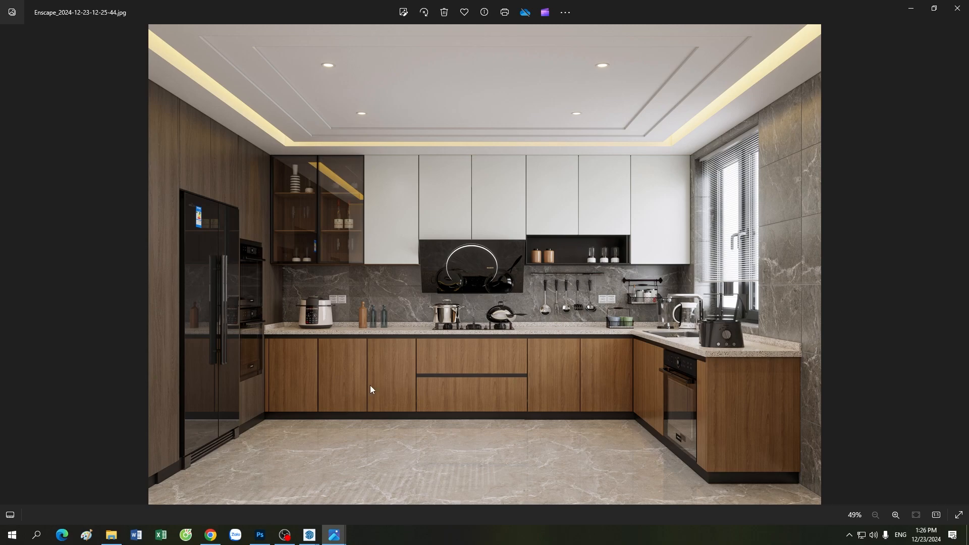
{"action": "mouse_move", "coordinate": [309, 535]}
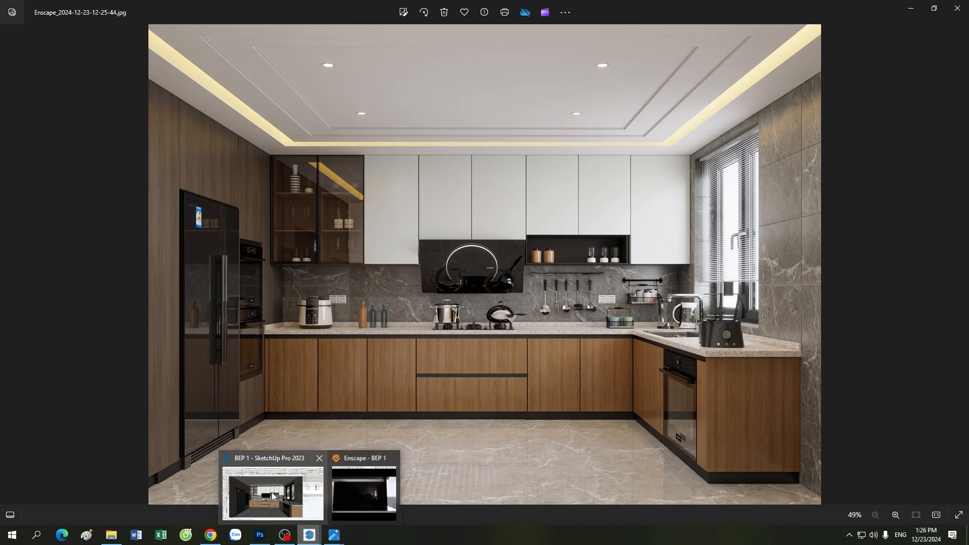
{"action": "left_click", "coordinate": [273, 494]}
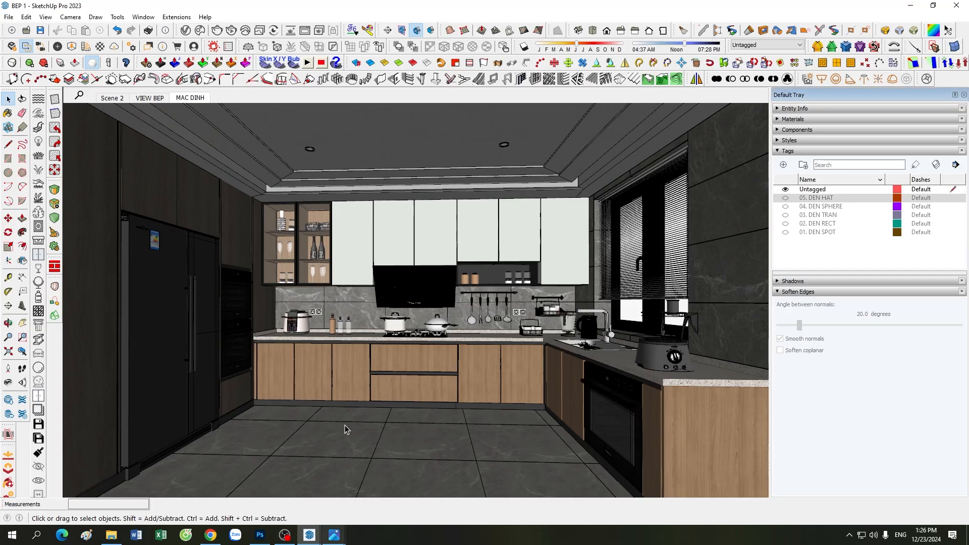
{"action": "mouse_move", "coordinate": [334, 535]}
{"action": "left_click", "coordinate": [280, 479]}
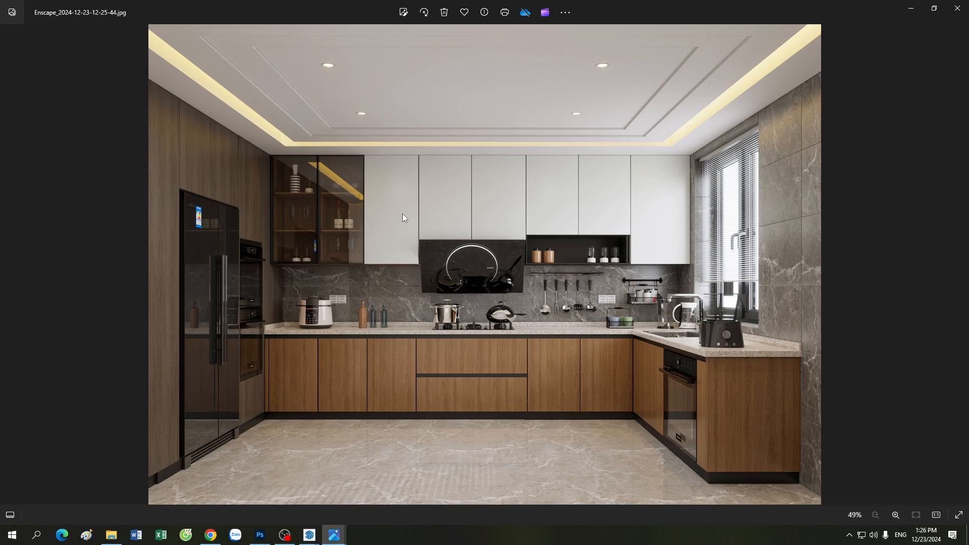
Step: Zoom into the render to inspect the lit ceiling, then zoom back out to fit
{"action": "scroll", "coordinate": [402, 218], "scroll_direction": "up", "scroll_amount": 2}
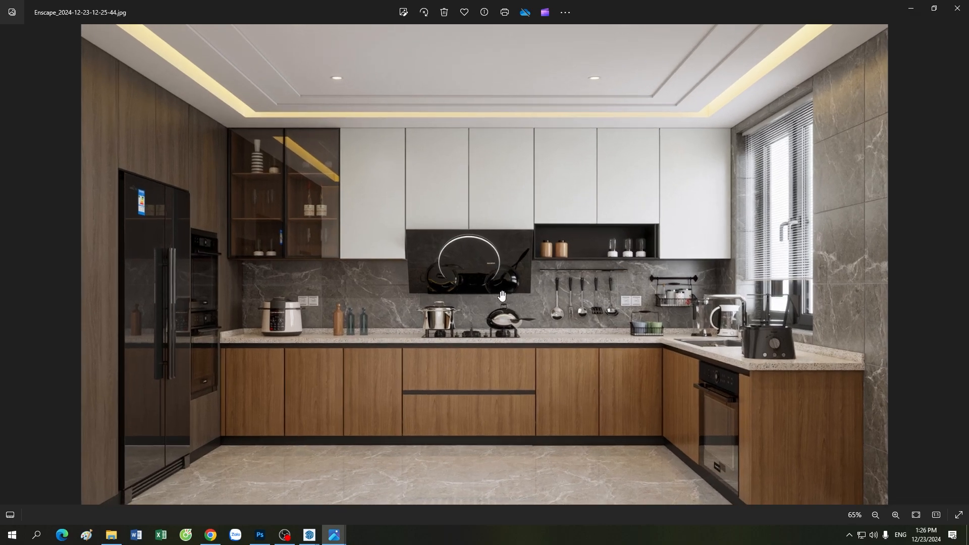
{"action": "left_click_drag", "start_coordinate": [407, 376], "coordinate": [443, 353]}
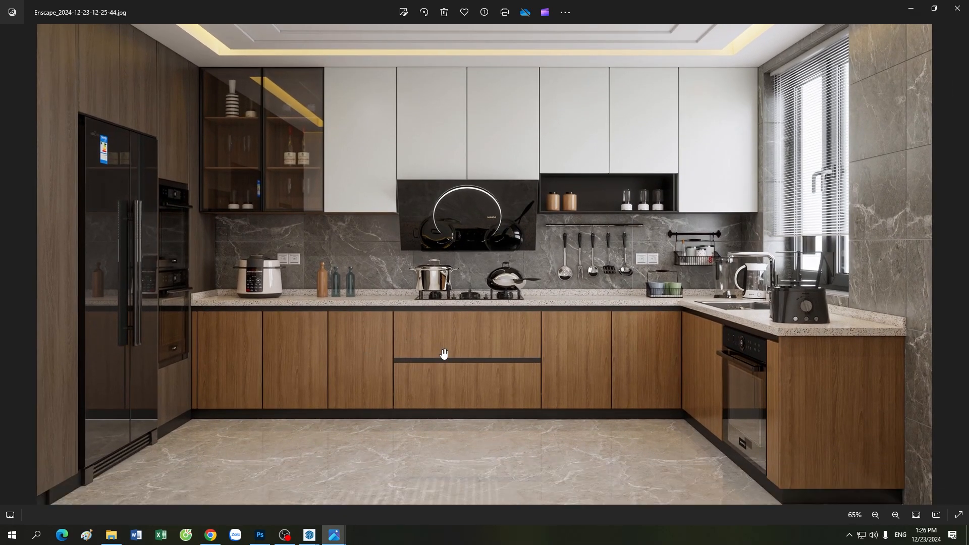
{"action": "scroll", "coordinate": [443, 354], "scroll_direction": "down", "scroll_amount": 2}
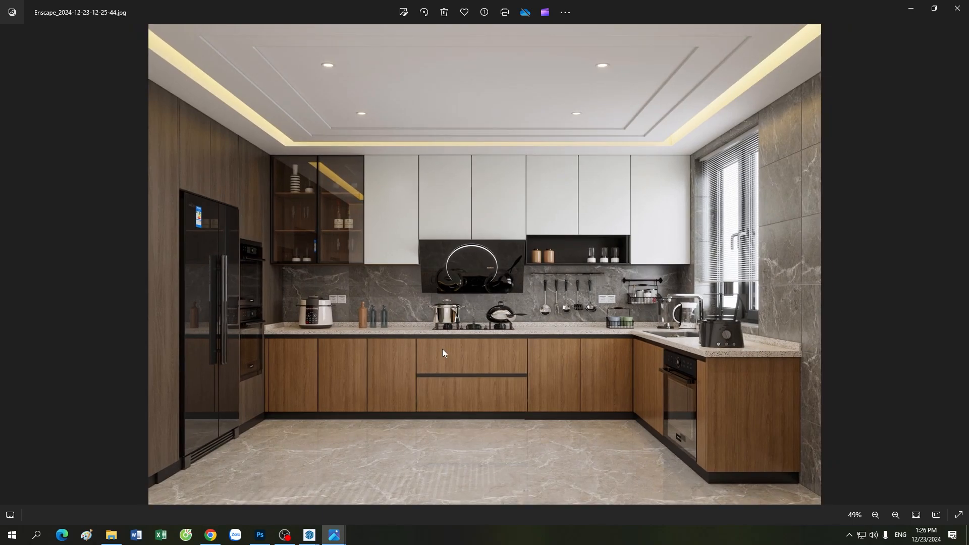
{"action": "scroll", "coordinate": [650, 390], "scroll_direction": "up", "scroll_amount": 4}
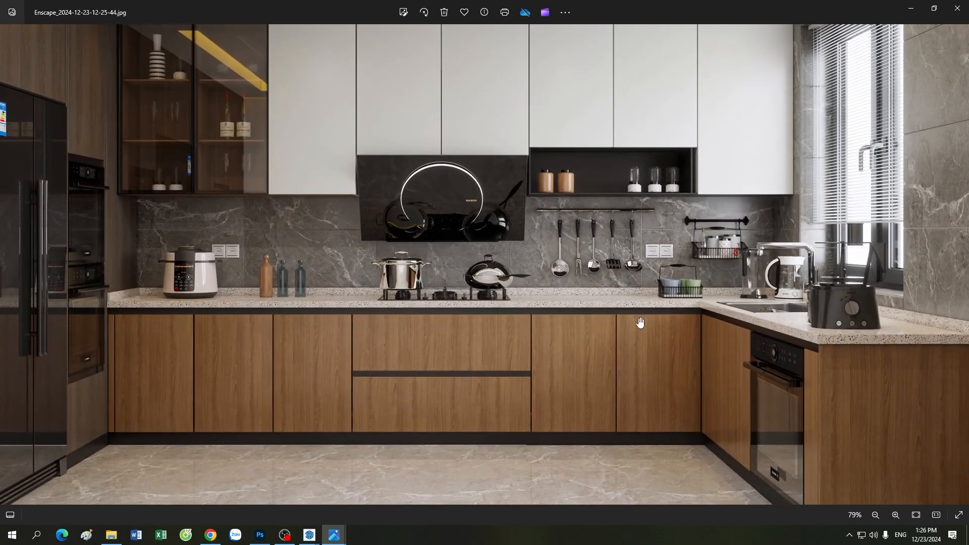
{"action": "scroll", "coordinate": [650, 390], "scroll_direction": "down", "scroll_amount": 3}
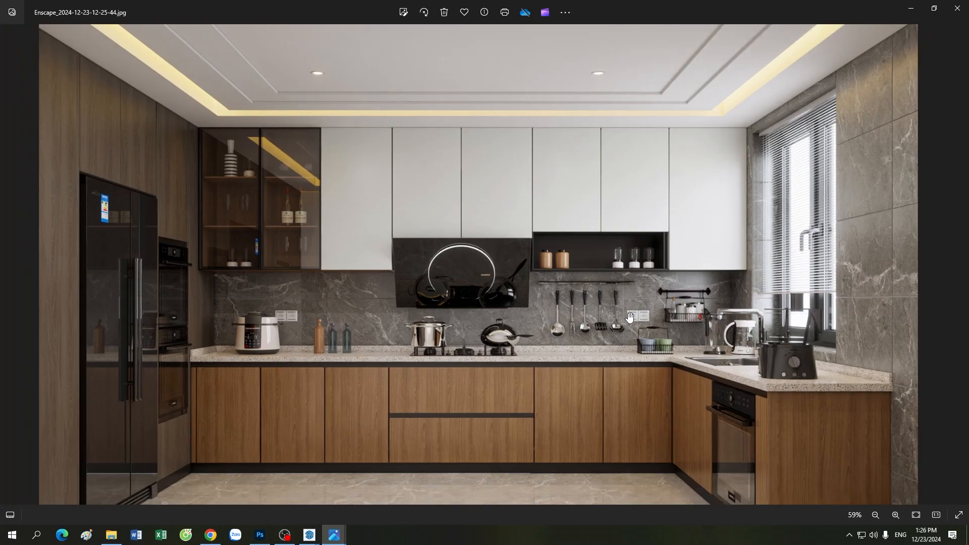
{"action": "scroll", "coordinate": [629, 317], "scroll_direction": "down", "scroll_amount": 2}
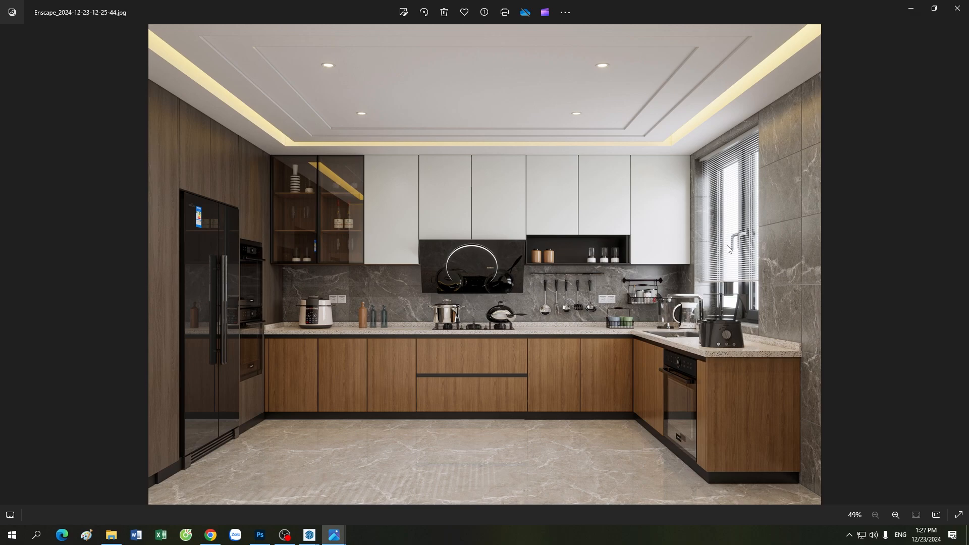
Step: Return to SketchUp and zoom and orbit until the kitchen's back wall faces the camera
{"action": "mouse_move", "coordinate": [310, 535]}
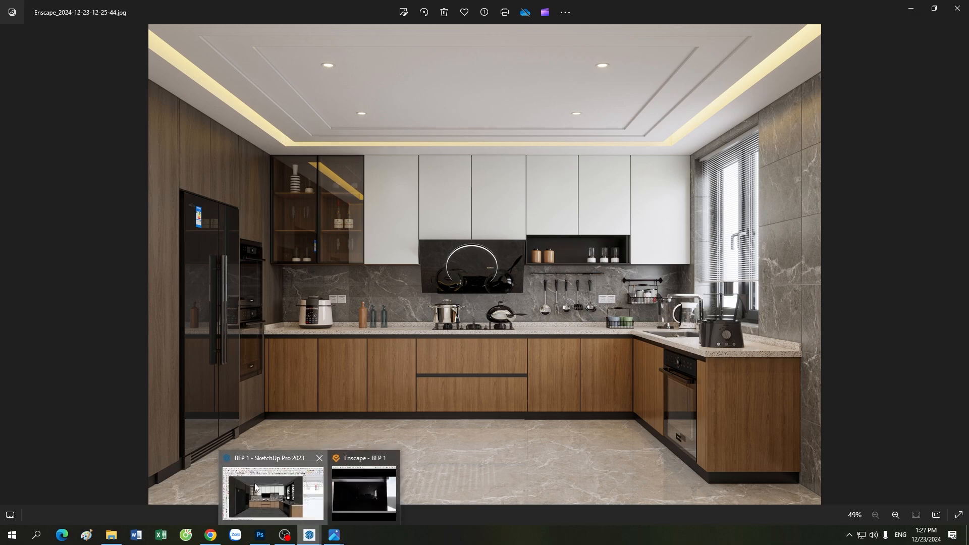
{"action": "left_click", "coordinate": [255, 482]}
{"action": "scroll", "coordinate": [395, 341], "scroll_direction": "down", "scroll_amount": 5}
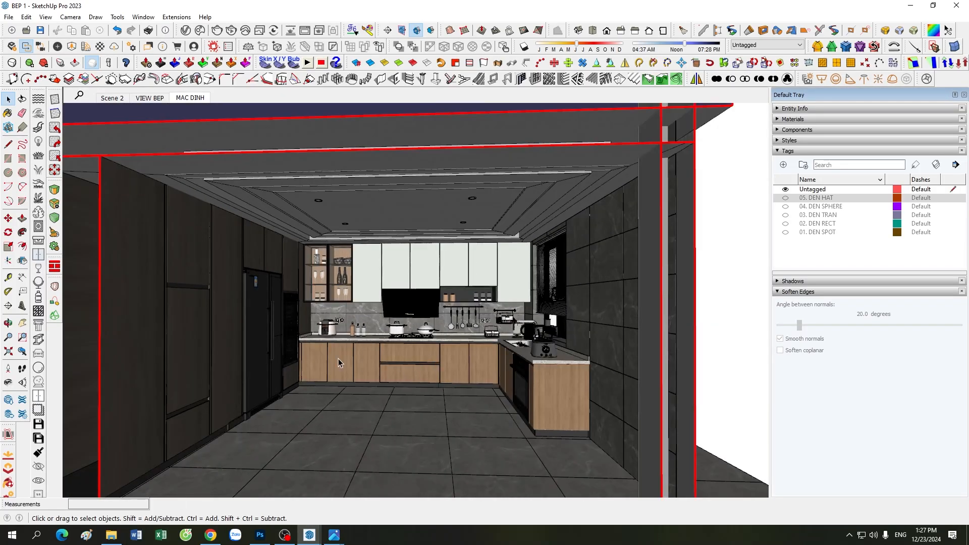
{"action": "scroll", "coordinate": [429, 318], "scroll_direction": "down", "scroll_amount": 3}
{"action": "scroll", "coordinate": [424, 317], "scroll_direction": "up", "scroll_amount": 3}
{"action": "scroll", "coordinate": [377, 283], "scroll_direction": "down", "scroll_amount": 3}
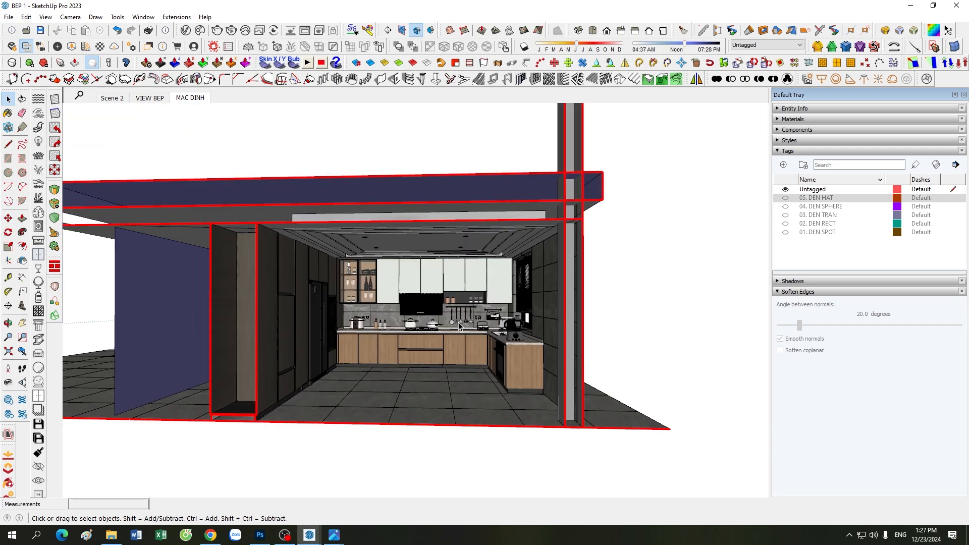
{"action": "scroll", "coordinate": [377, 283], "scroll_direction": "up", "scroll_amount": 4}
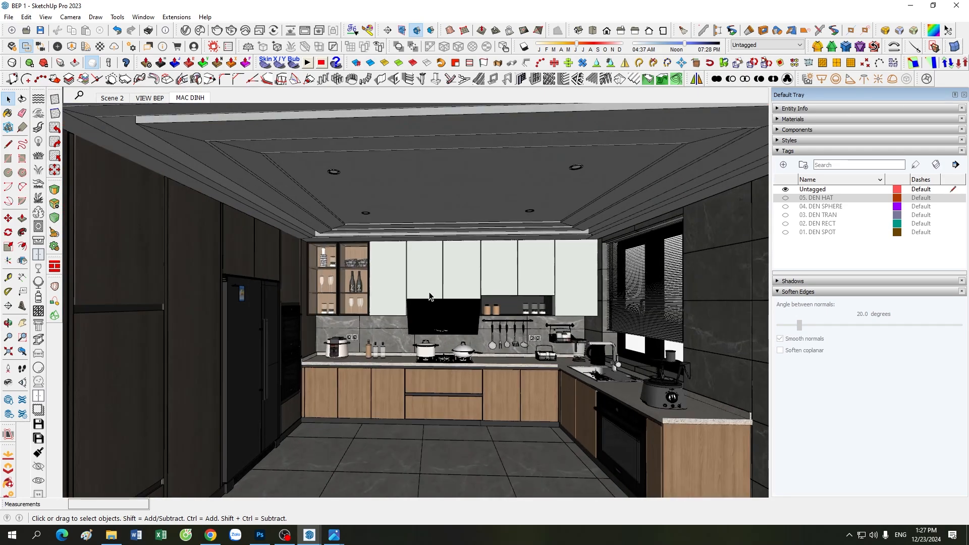
{"action": "scroll", "coordinate": [429, 297], "scroll_direction": "down", "scroll_amount": 6}
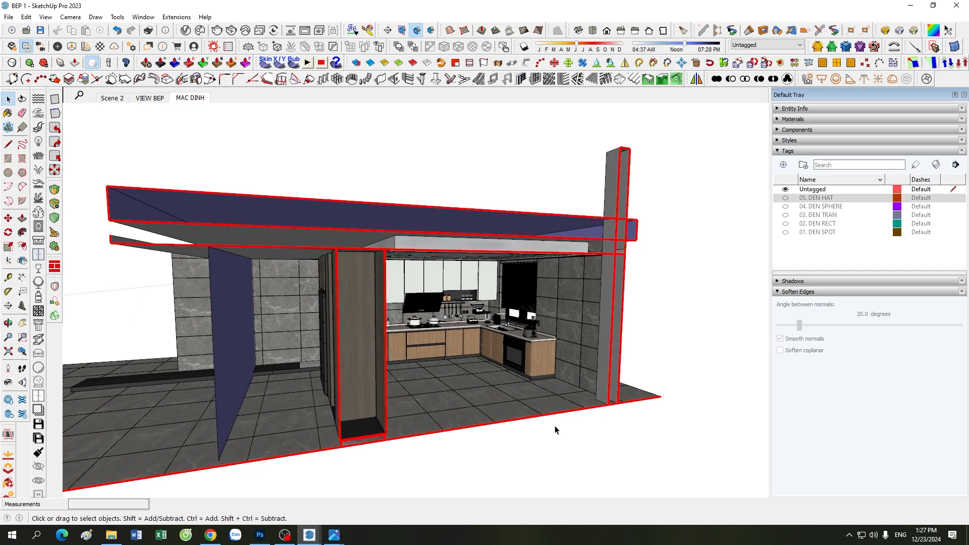
{"action": "scroll", "coordinate": [555, 430], "scroll_direction": "up", "scroll_amount": 3}
{"action": "scroll", "coordinate": [574, 359], "scroll_direction": "up", "scroll_amount": 3}
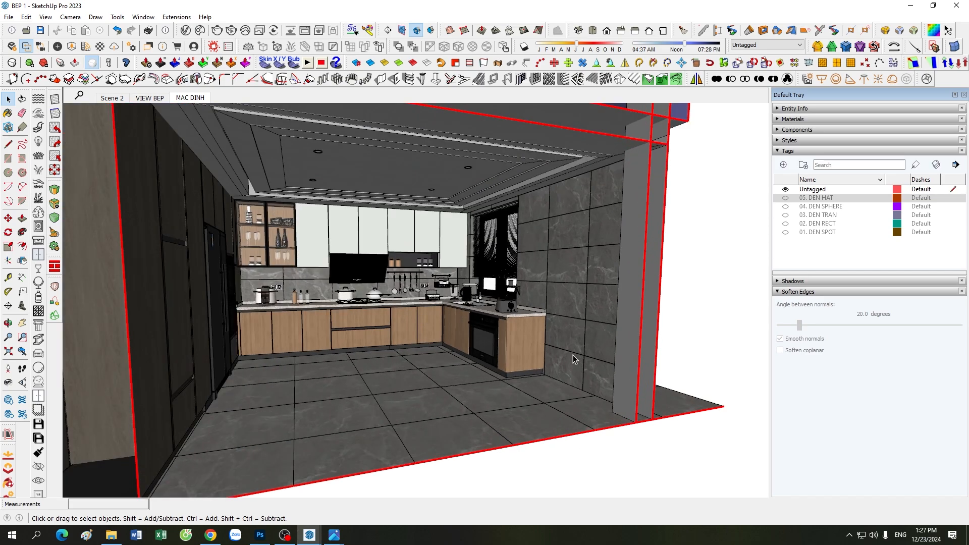
{"action": "scroll", "coordinate": [507, 364], "scroll_direction": "up", "scroll_amount": 2}
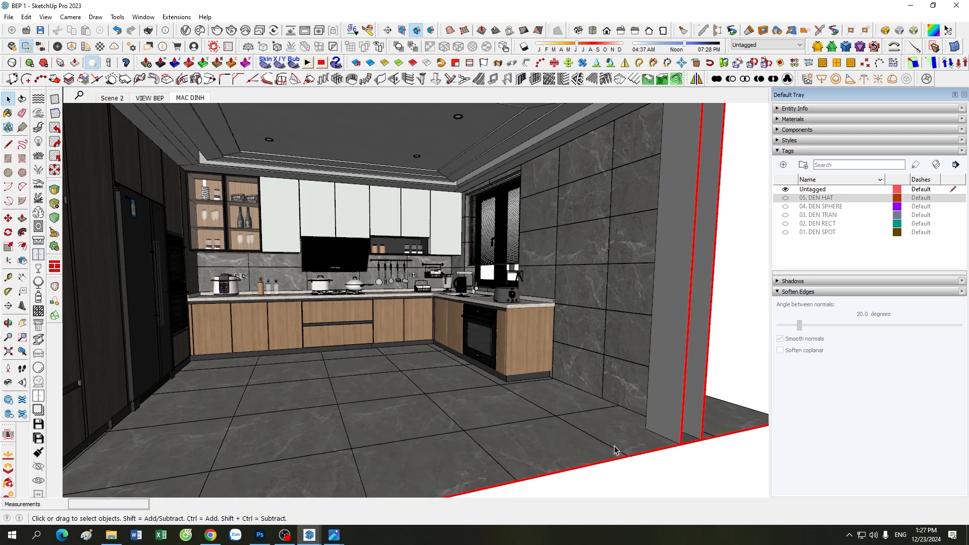
{"action": "scroll", "coordinate": [530, 413], "scroll_direction": "down", "scroll_amount": 3}
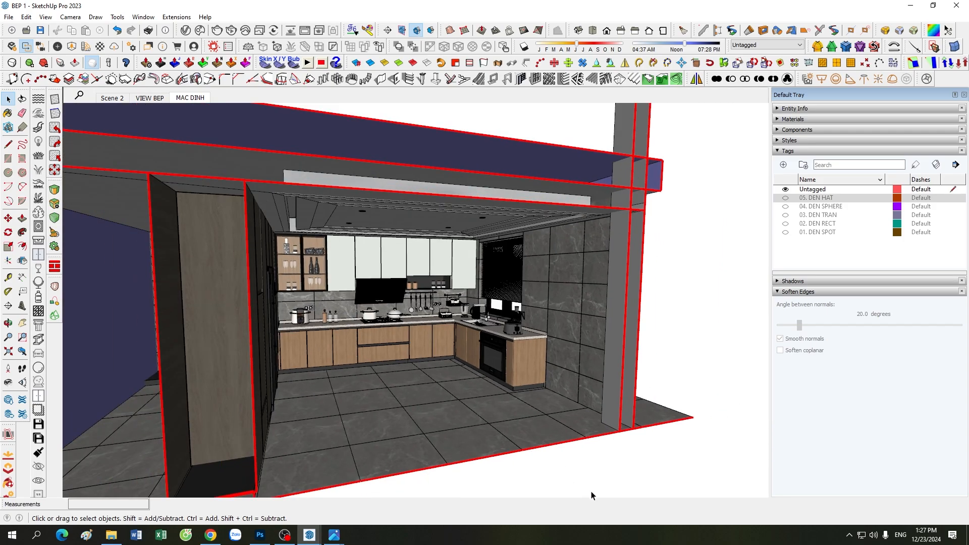
{"action": "scroll", "coordinate": [385, 352], "scroll_direction": "up", "scroll_amount": 2}
{"action": "middle_click_drag", "start_coordinate": [423, 374], "coordinate": [292, 286]}
{"action": "scroll", "coordinate": [290, 286], "scroll_direction": "up", "scroll_amount": 3}
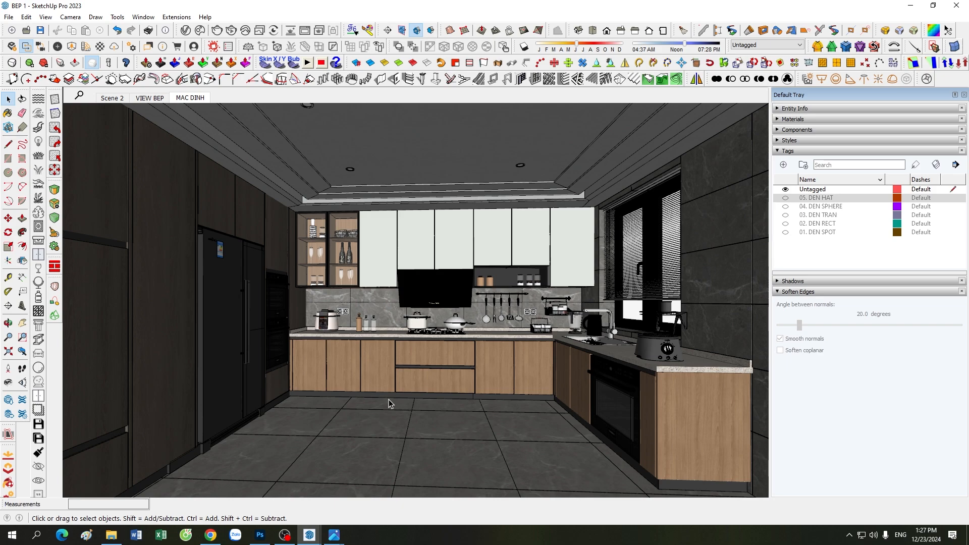
{"action": "mouse_move", "coordinate": [334, 535]}
{"action": "left_click", "coordinate": [273, 470]}
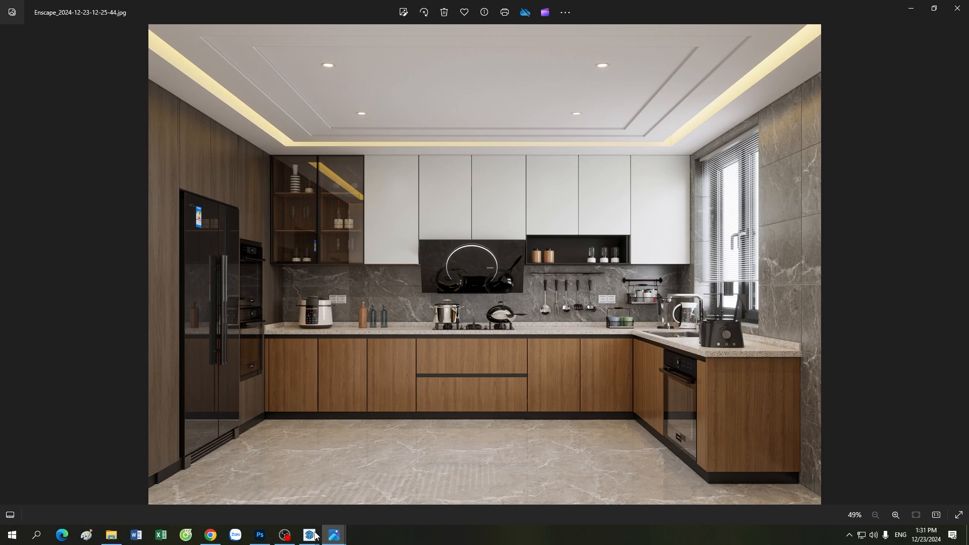
Step: Bring the Enscape render window and Visual Settings forward, fully on screen
{"action": "mouse_move", "coordinate": [313, 531]}
{"action": "left_click", "coordinate": [270, 492]}
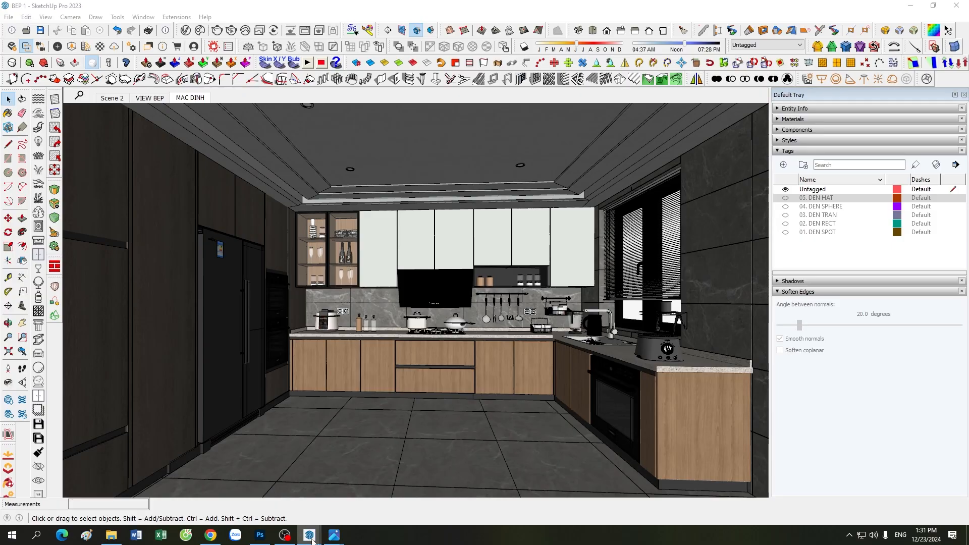
{"action": "left_click", "coordinate": [352, 507]}
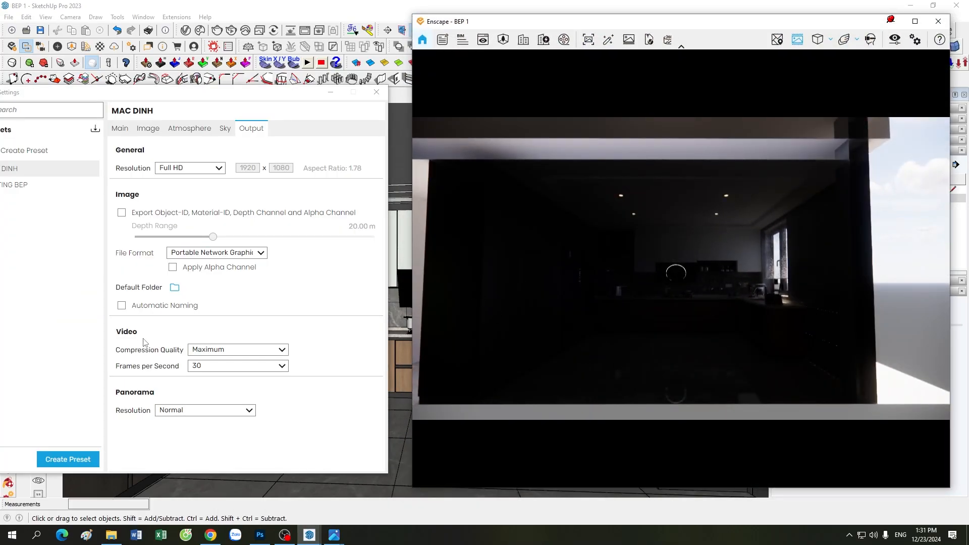
{"action": "left_click_drag", "start_coordinate": [205, 103], "coordinate": [261, 92]}
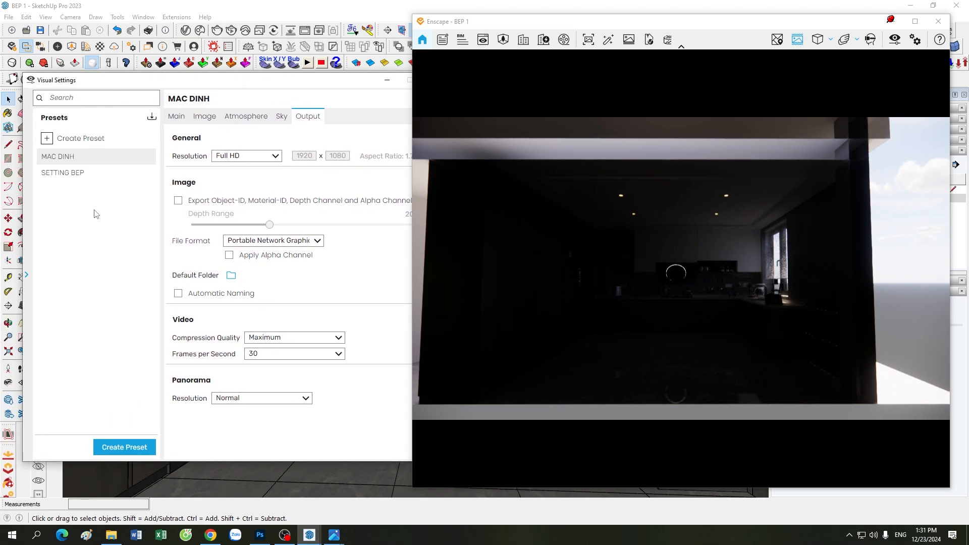
Step: Reset the MAC DINH preset to default and shift the render window left
{"action": "right_click", "coordinate": [144, 157]}
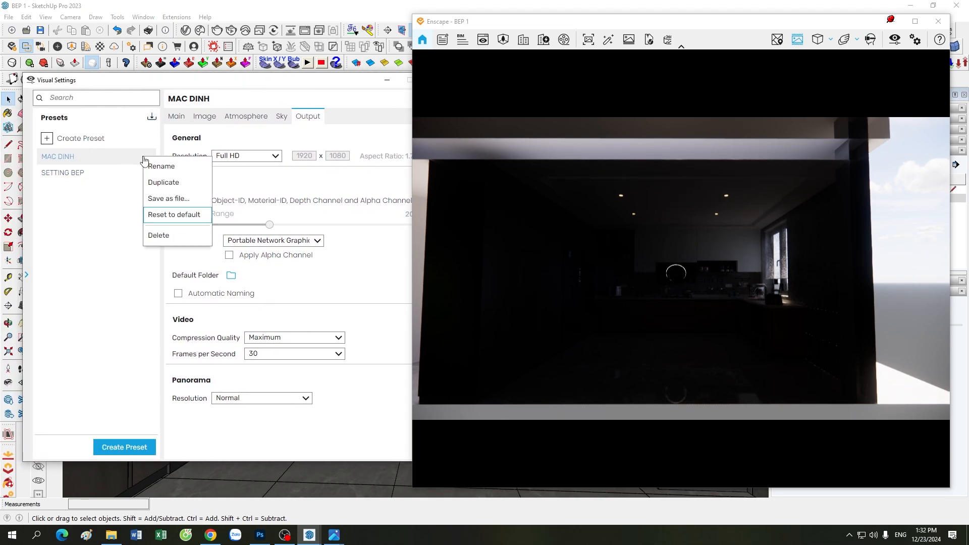
{"action": "left_click", "coordinate": [161, 216]}
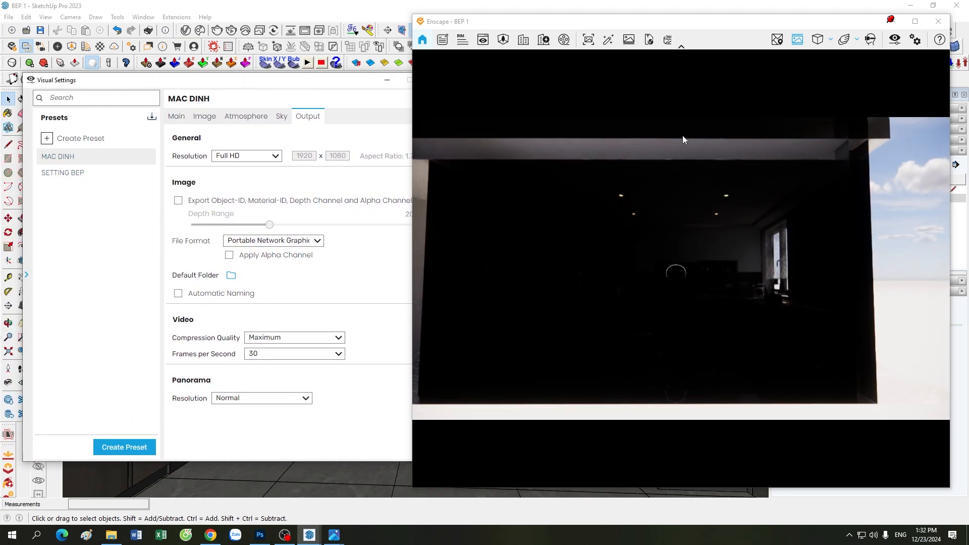
{"action": "left_click", "coordinate": [27, 275]}
{"action": "left_click_drag", "start_coordinate": [502, 28], "coordinate": [435, 31]}
Step: Set a Custom output resolution of 4200 x 3000 and enable Automatic Naming
{"action": "left_click", "coordinate": [142, 157]}
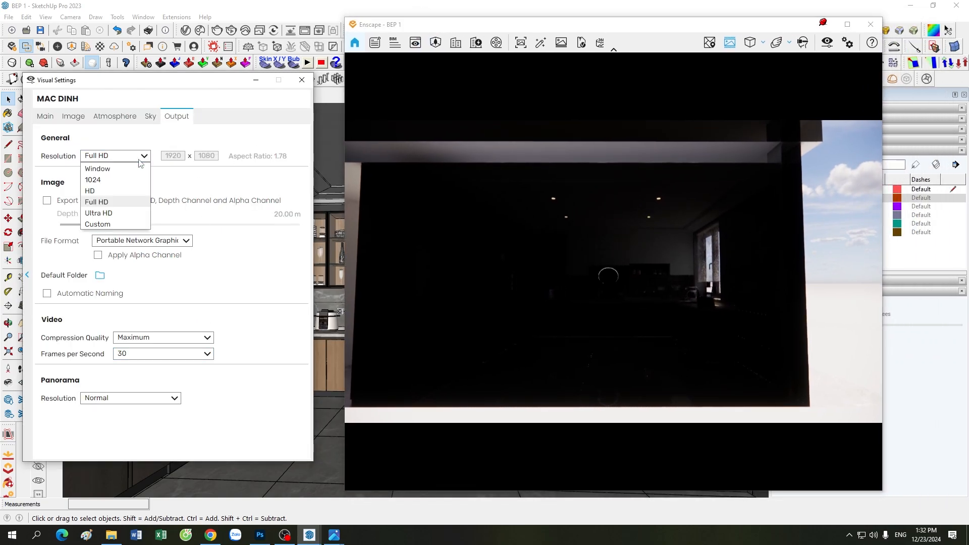
{"action": "left_click", "coordinate": [108, 224]}
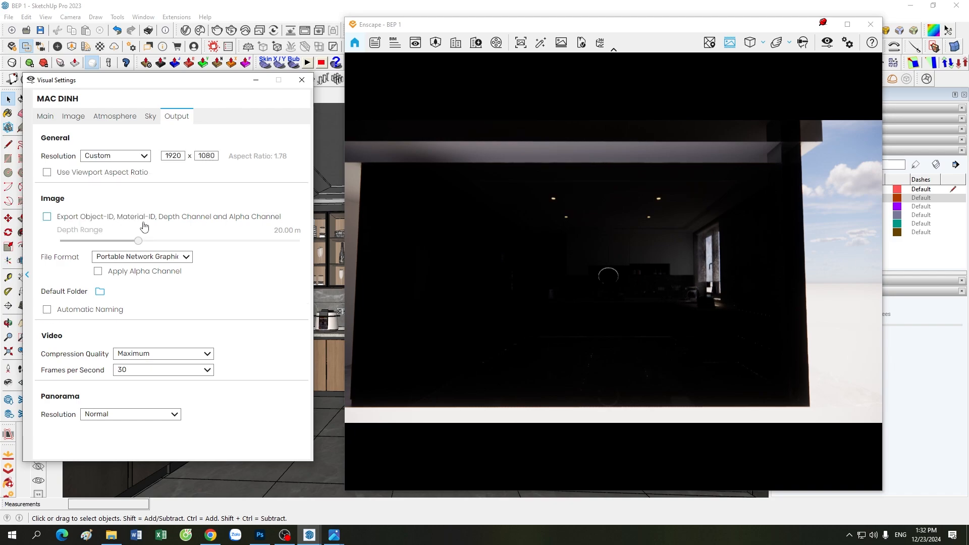
{"action": "double_click", "coordinate": [170, 156]}
{"action": "type", "text": "4200"}
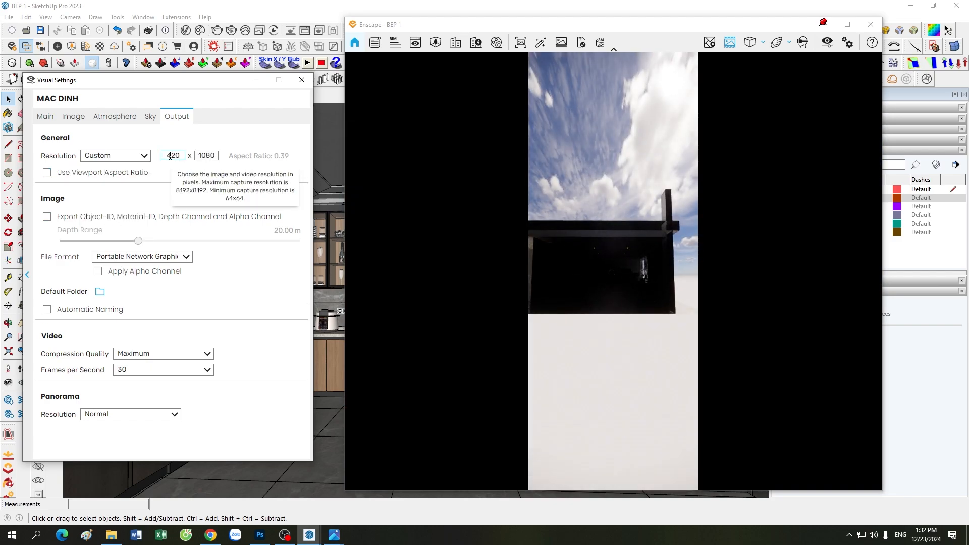
{"action": "double_click", "coordinate": [200, 156]}
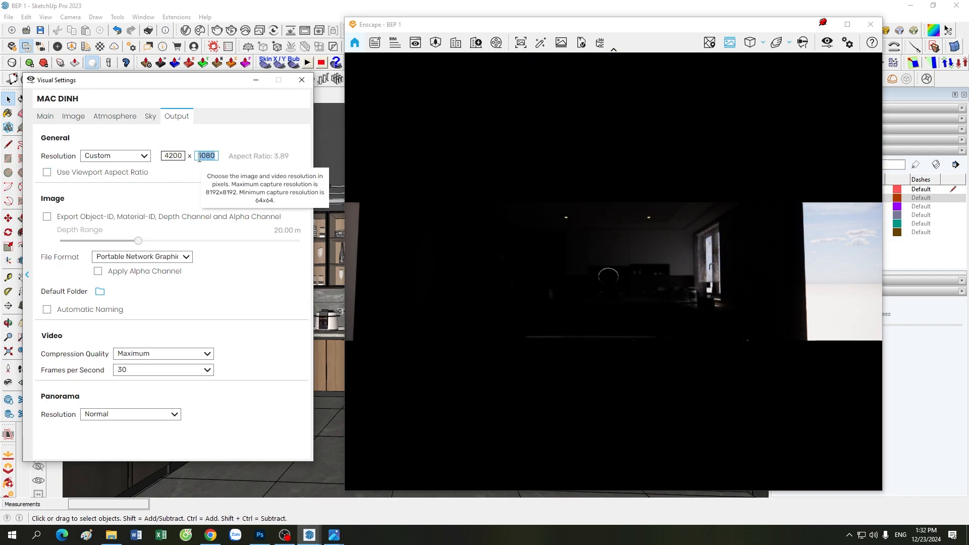
{"action": "type", "text": "3000"}
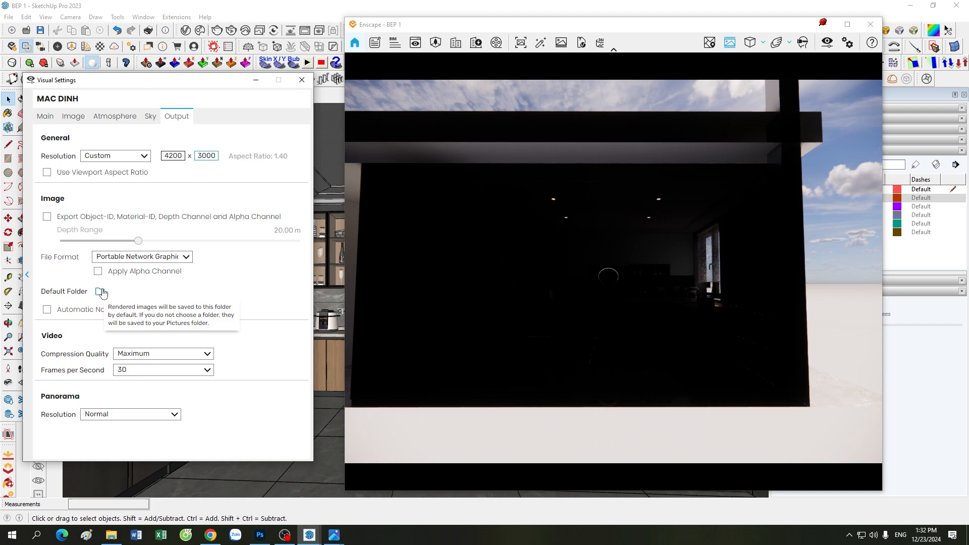
{"action": "left_click", "coordinate": [47, 309]}
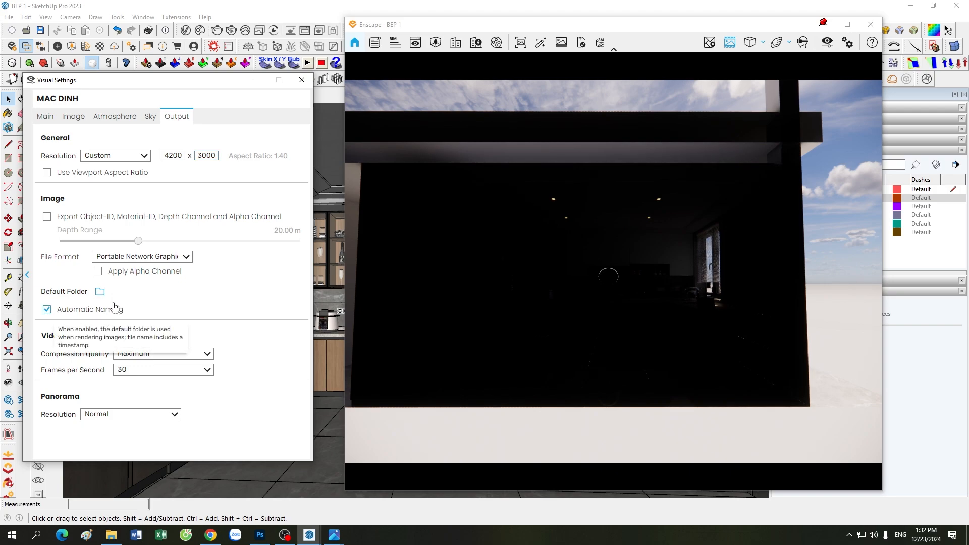
{"action": "left_click", "coordinate": [47, 117]}
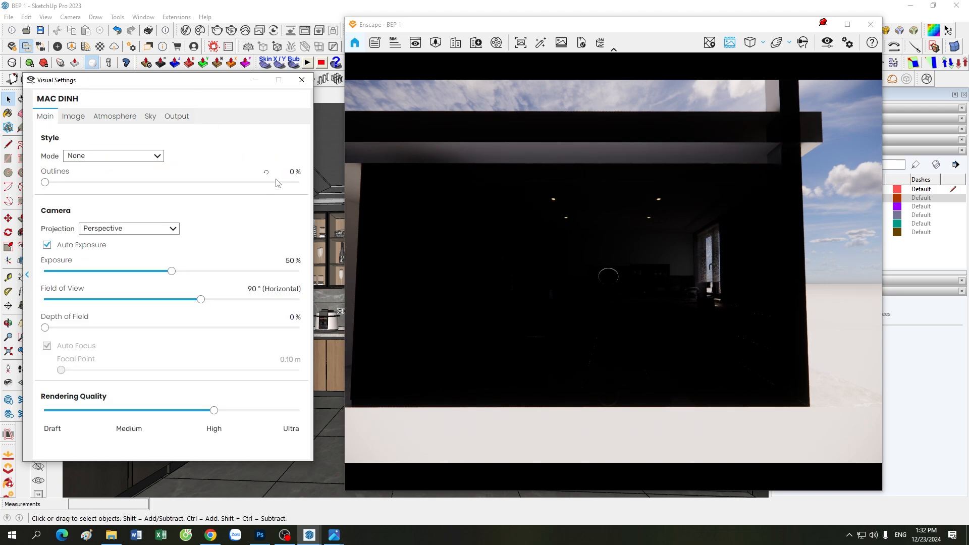
Step: Set Outlines to 1%, Projection to Two-Point, and Rendering Quality to Ultra
{"action": "left_click", "coordinate": [302, 174]}
{"action": "type", "text": "1"}
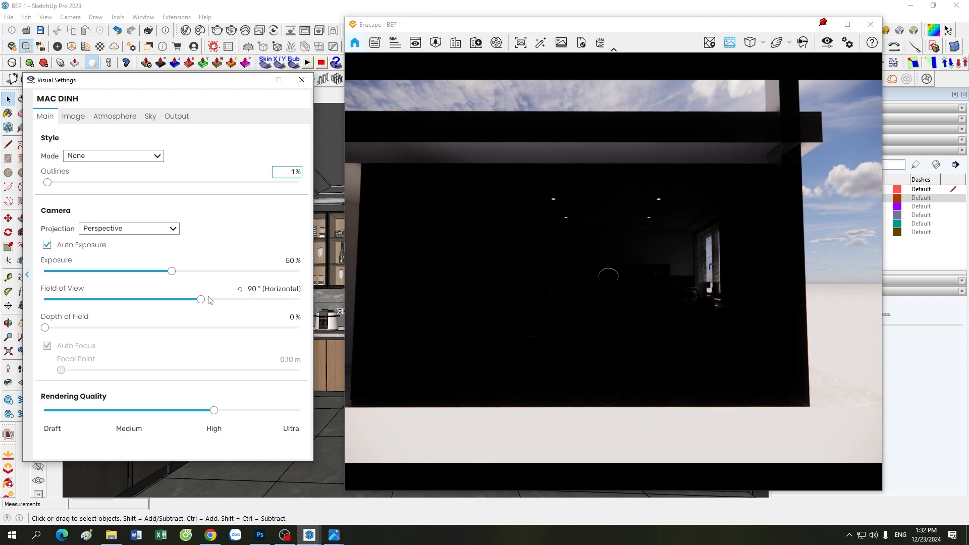
{"action": "left_click", "coordinate": [152, 233]}
{"action": "left_click", "coordinate": [141, 250]}
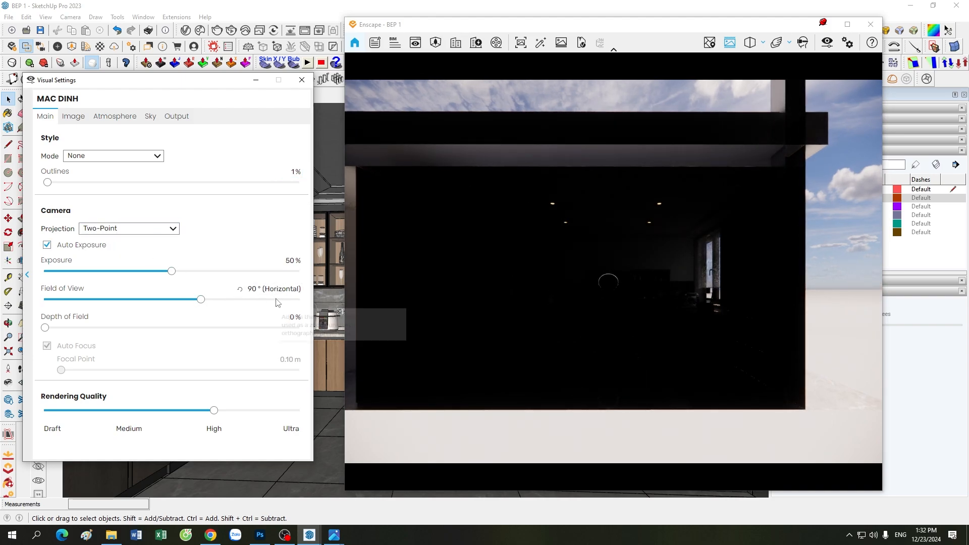
{"action": "left_click_drag", "start_coordinate": [213, 410], "coordinate": [298, 410]}
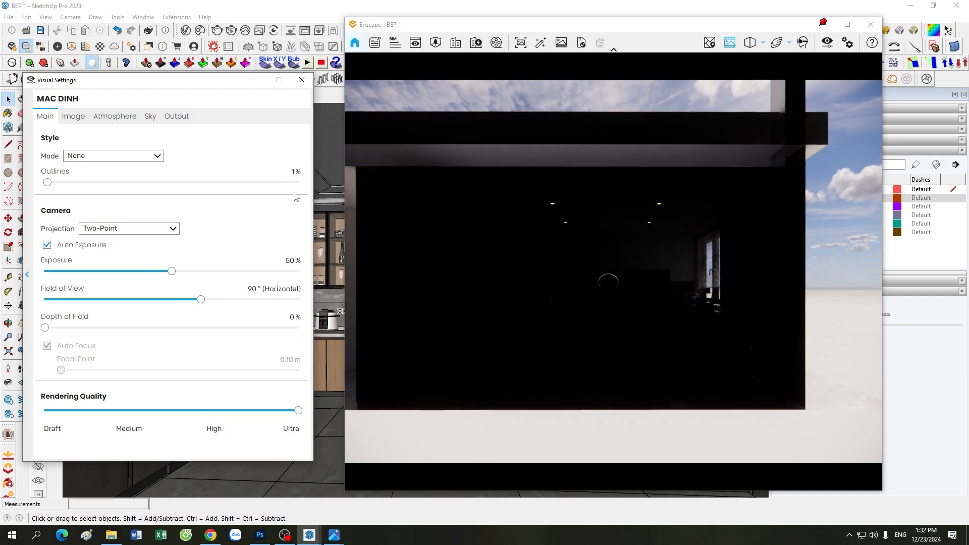
Step: Adjust the field of view to 52° to frame the kitchen
{"action": "left_click", "coordinate": [256, 80]}
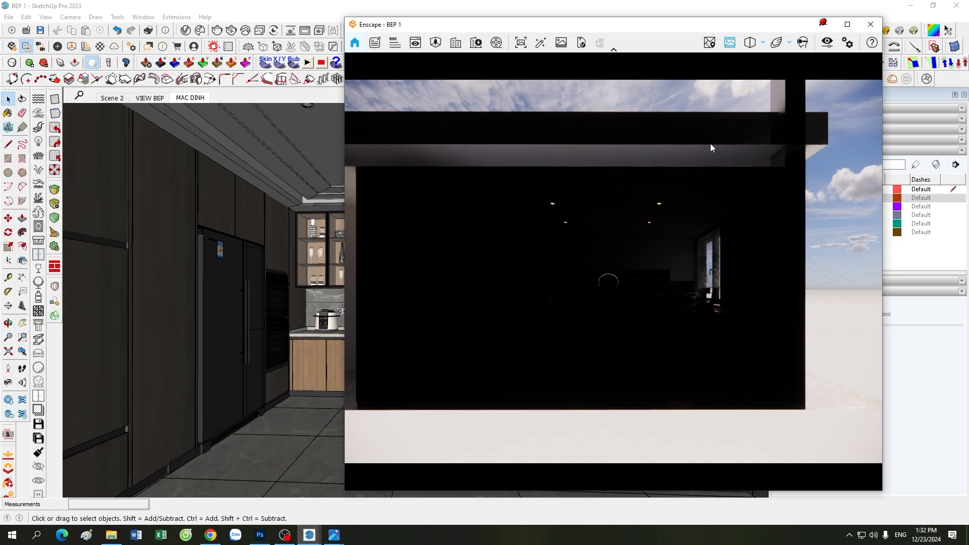
{"action": "left_click", "coordinate": [828, 26]}
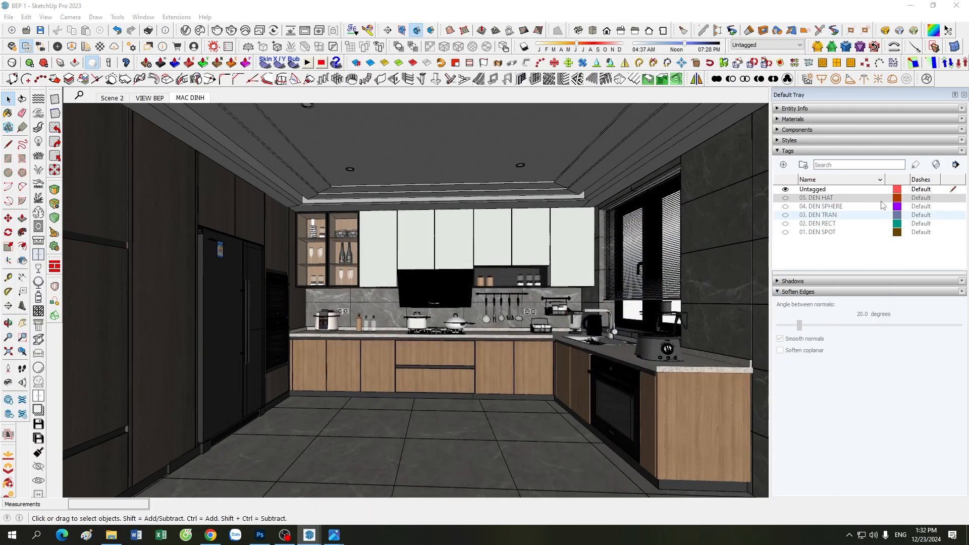
{"action": "mouse_move", "coordinate": [309, 536]}
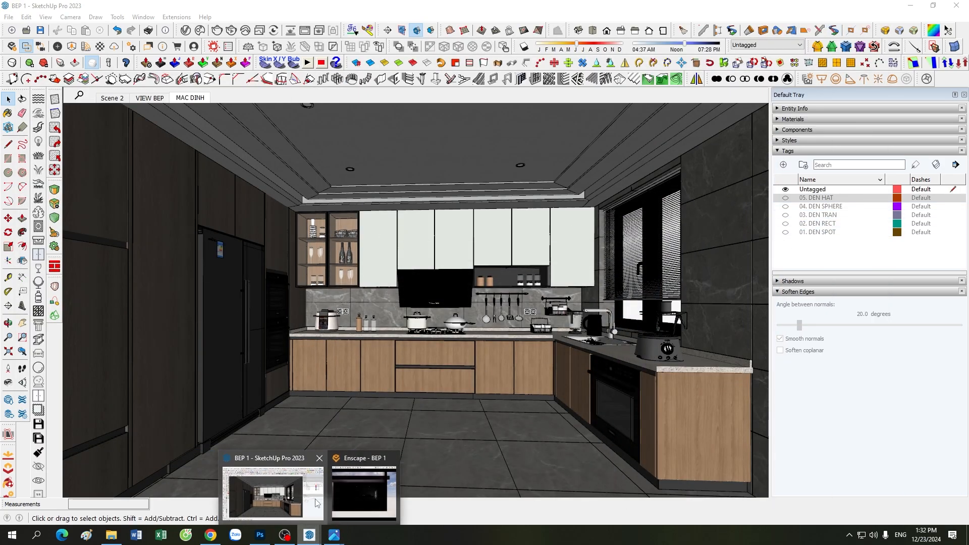
{"action": "left_click", "coordinate": [352, 504]}
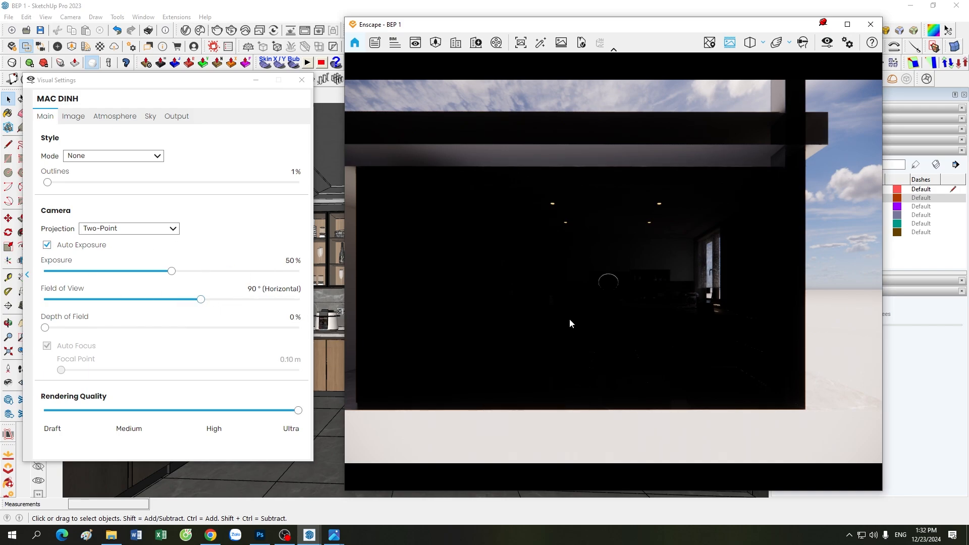
{"action": "left_click_drag", "start_coordinate": [201, 300], "coordinate": [126, 311]}
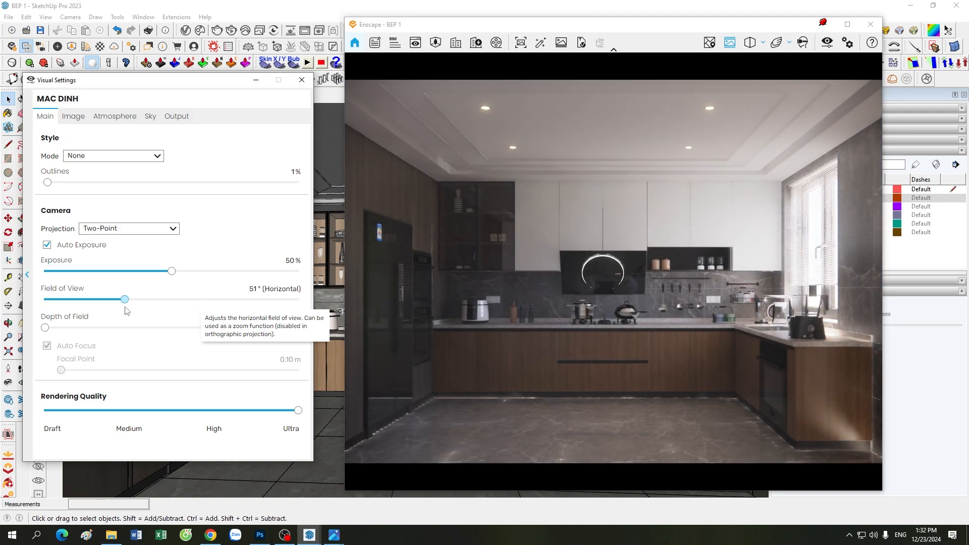
{"action": "left_click_drag", "start_coordinate": [126, 311], "coordinate": [128, 311]}
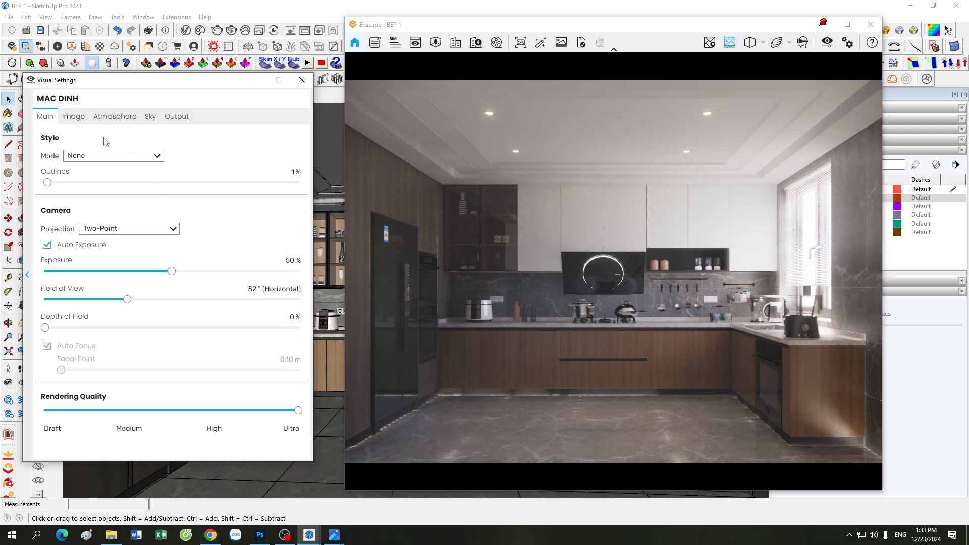
Step: Set motion blur, lens flare, vignette and chromatic aberration to 0% and bloom to 20%
{"action": "left_click", "coordinate": [73, 116]}
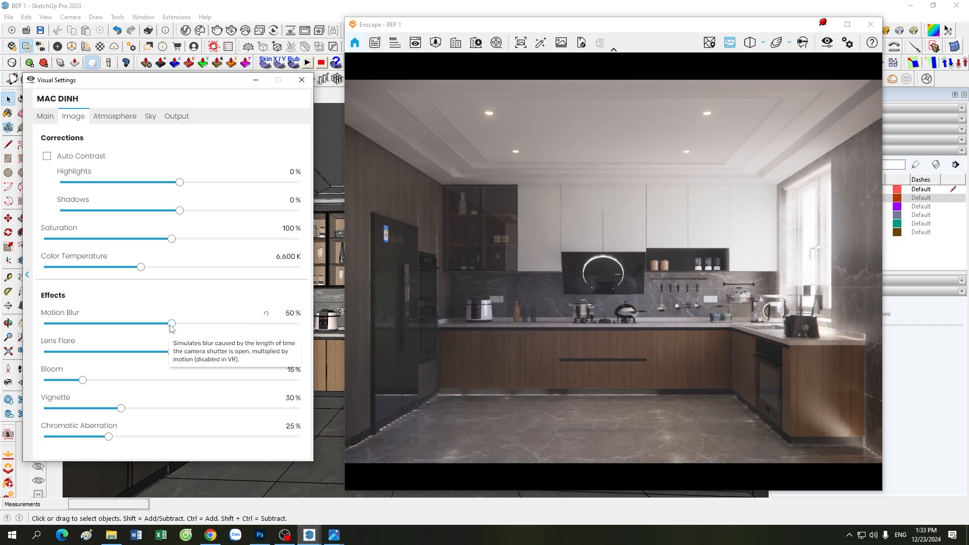
{"action": "left_click_drag", "start_coordinate": [172, 323], "coordinate": [20, 323]}
{"action": "left_click_drag", "start_coordinate": [172, 352], "coordinate": [4, 358]}
{"action": "left_click_drag", "start_coordinate": [121, 409], "coordinate": [5, 409]}
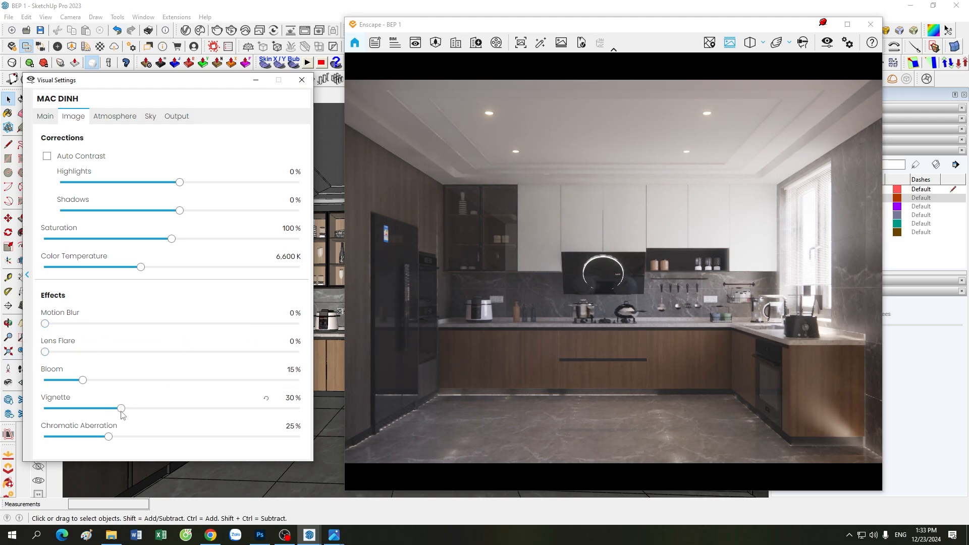
{"action": "left_click_drag", "start_coordinate": [109, 436], "coordinate": [2, 437]}
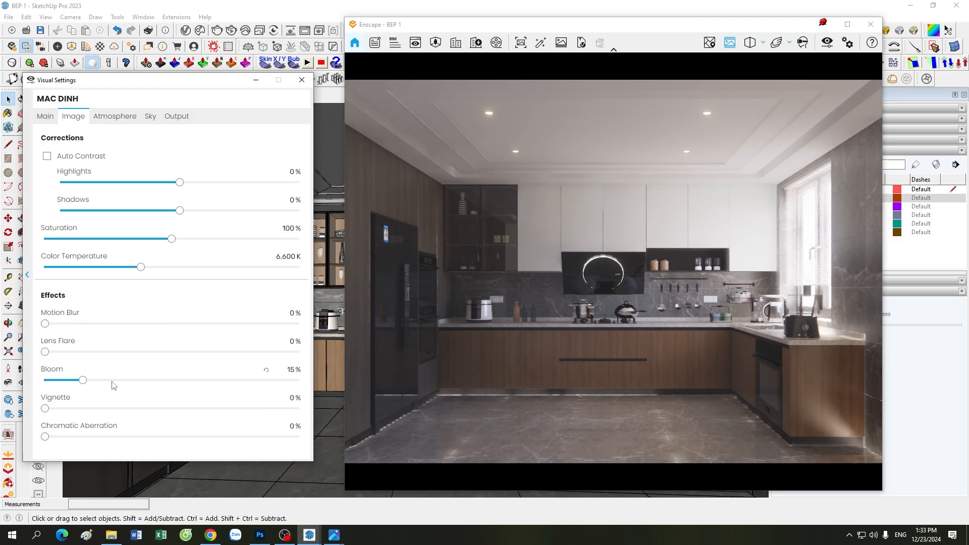
{"action": "double_click", "coordinate": [289, 370]}
{"action": "type", "text": "20"}
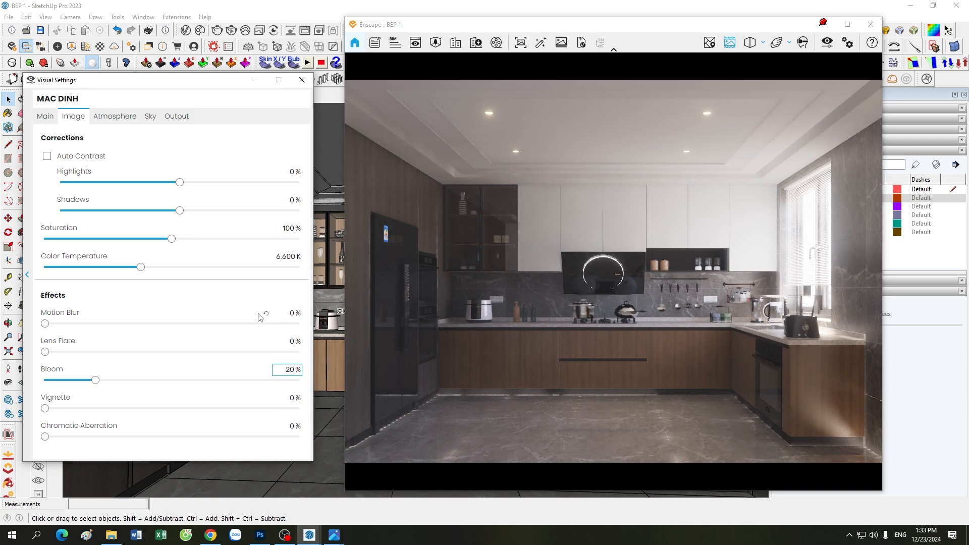
{"action": "left_click", "coordinate": [122, 118]}
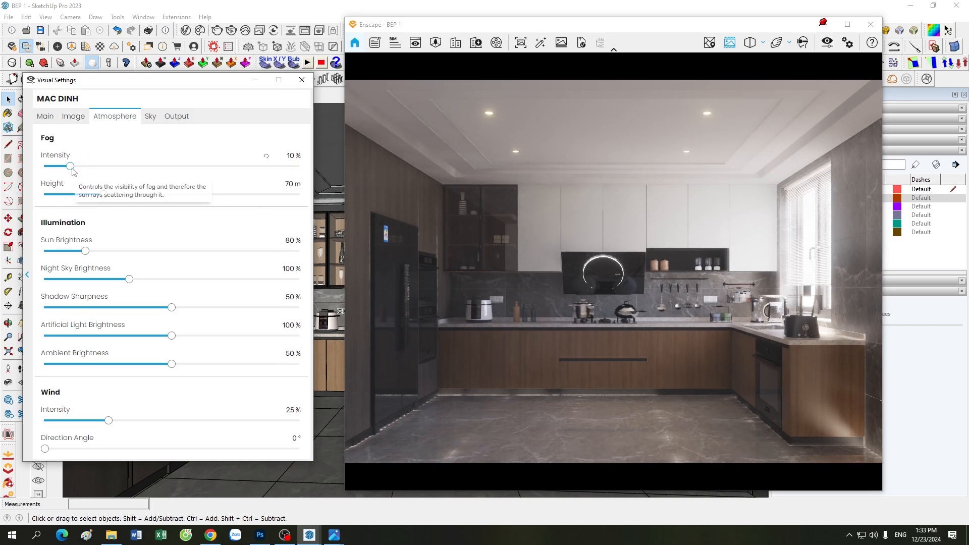
Step: Set fog, wind and night sky brightness to 0
{"action": "left_click_drag", "start_coordinate": [71, 166], "coordinate": [44, 166]}
{"action": "left_click_drag", "start_coordinate": [109, 420], "coordinate": [6, 415]}
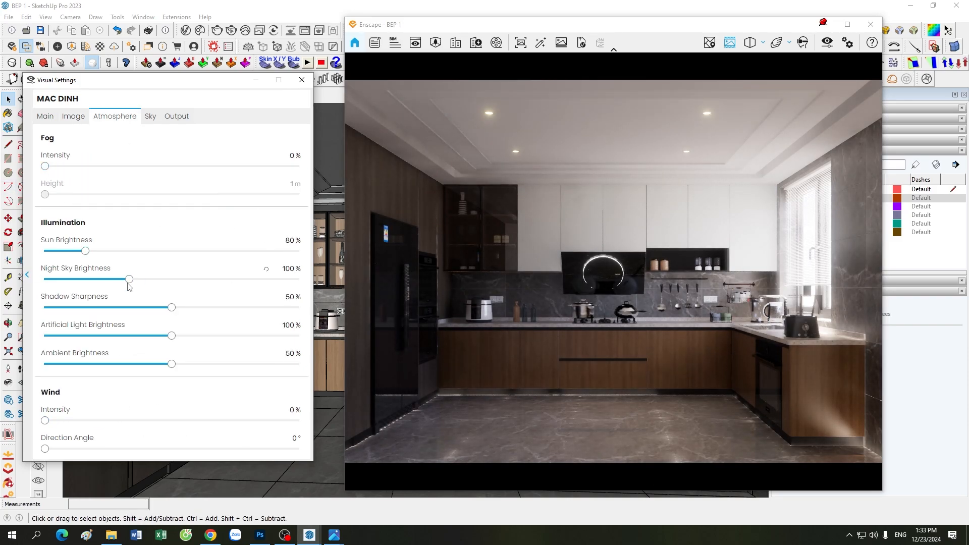
{"action": "left_click_drag", "start_coordinate": [129, 280], "coordinate": [16, 283]}
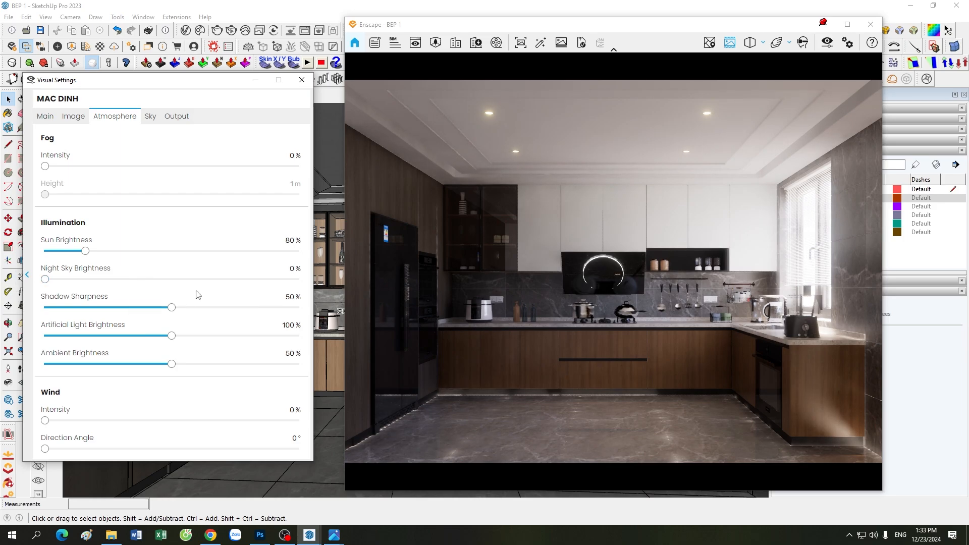
Step: Switch the sky source to Skybox and load photo_studio_01_4k.hdr
{"action": "left_click", "coordinate": [151, 117]}
{"action": "left_click", "coordinate": [121, 182]}
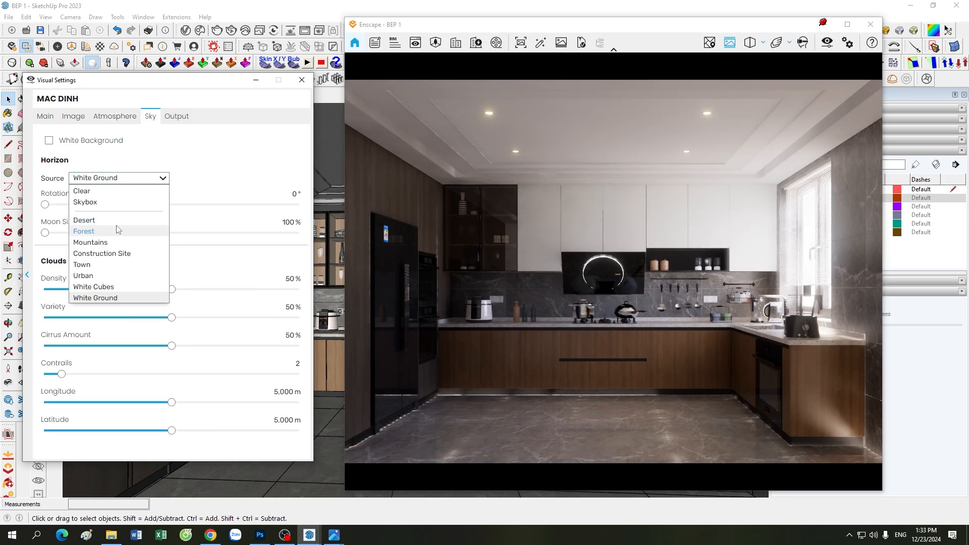
{"action": "left_click", "coordinate": [101, 202]}
{"action": "left_click", "coordinate": [129, 223]}
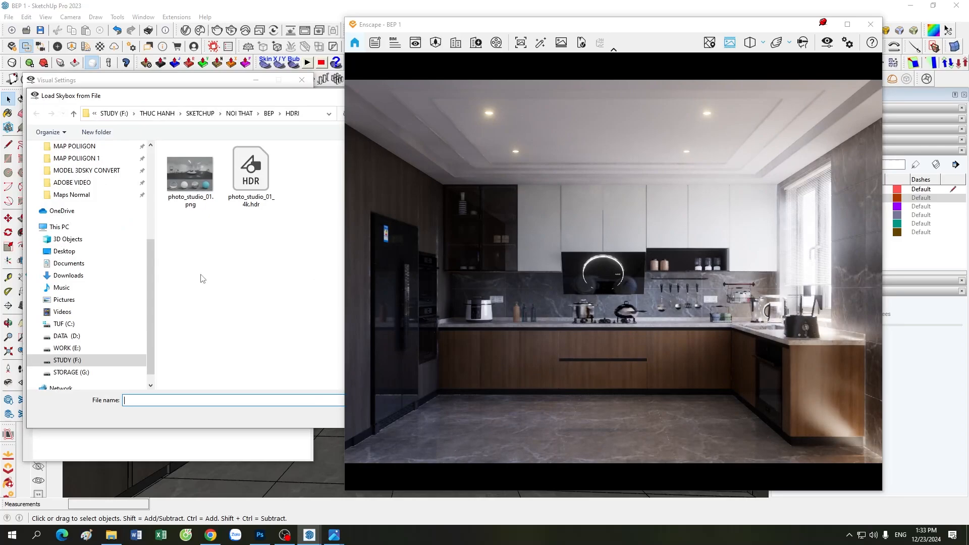
{"action": "double_click", "coordinate": [247, 172]}
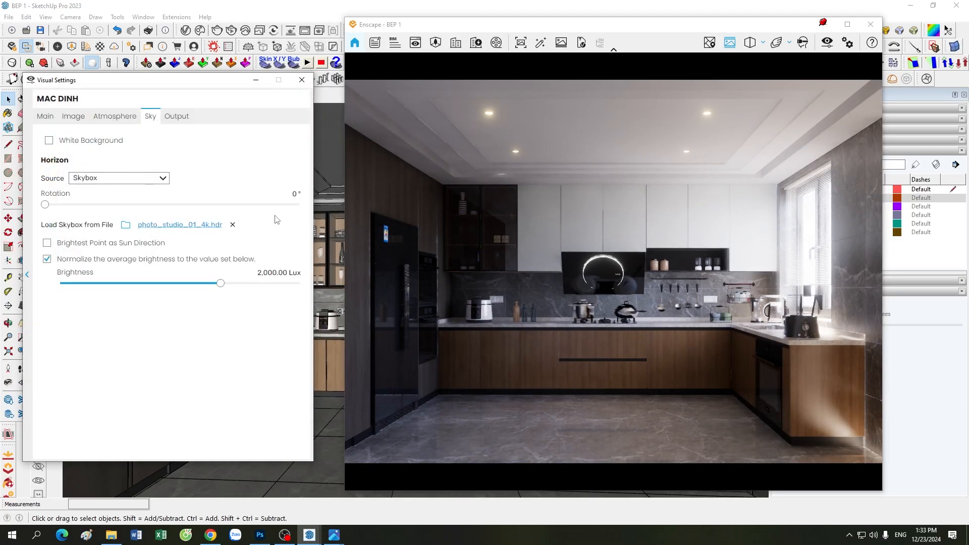
Step: Bring up the photo_studio_01.png preview in Photos and zoom in on it
{"action": "mouse_move", "coordinate": [334, 534]}
{"action": "left_click", "coordinate": [356, 492]}
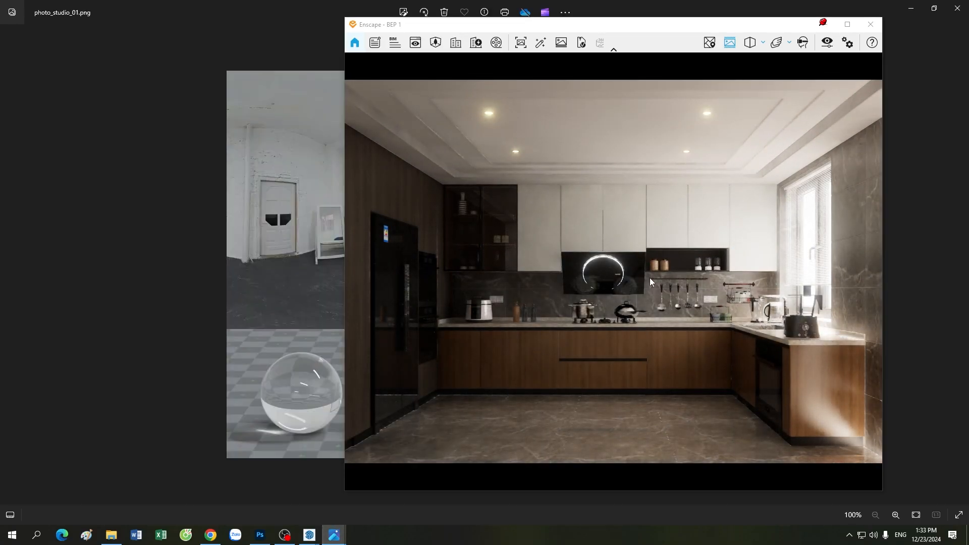
{"action": "left_click", "coordinate": [823, 24]}
{"action": "left_click", "coordinate": [823, 23]}
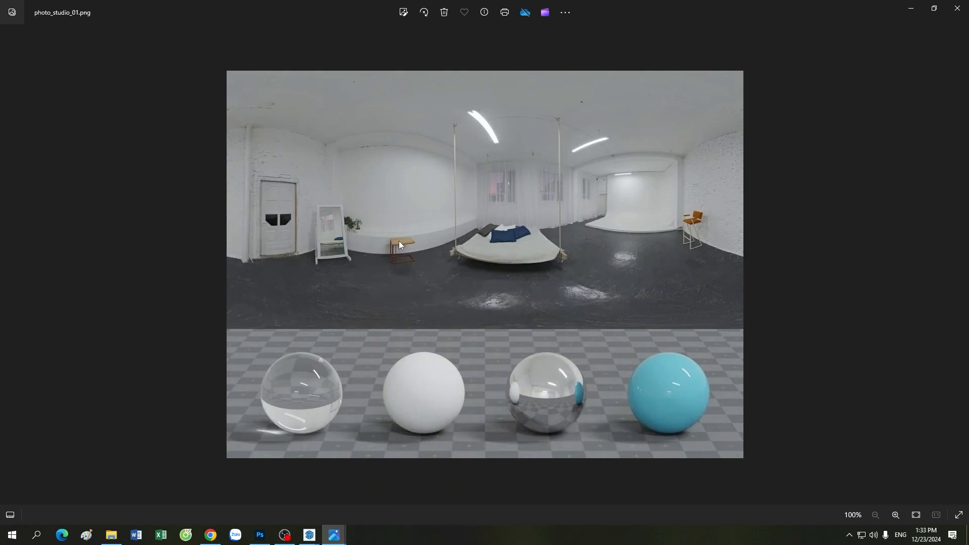
{"action": "scroll", "coordinate": [399, 241], "scroll_direction": "up", "scroll_amount": 1}
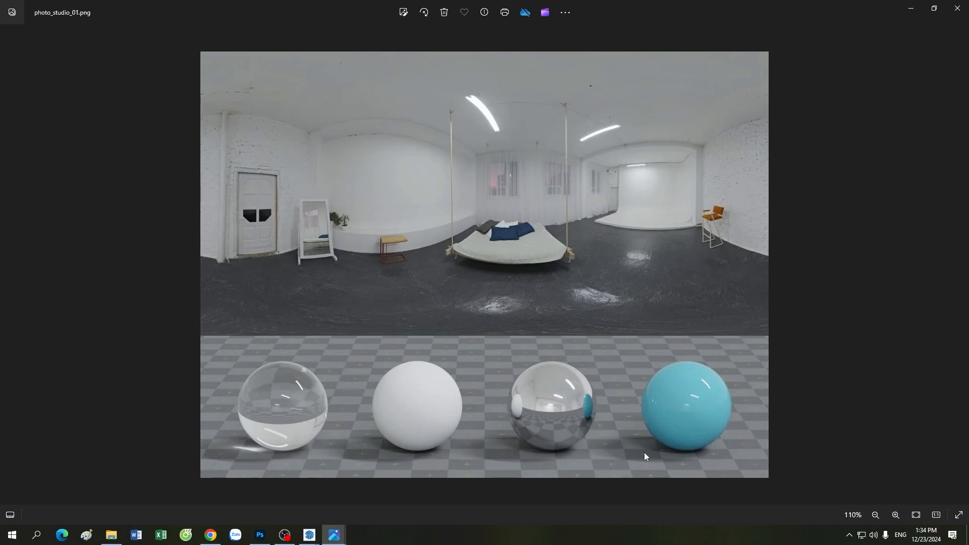
Step: Glance at the SketchUp model, return to the preview, then bring Enscape back in front
{"action": "mouse_move", "coordinate": [310, 535]}
{"action": "left_click", "coordinate": [264, 496]}
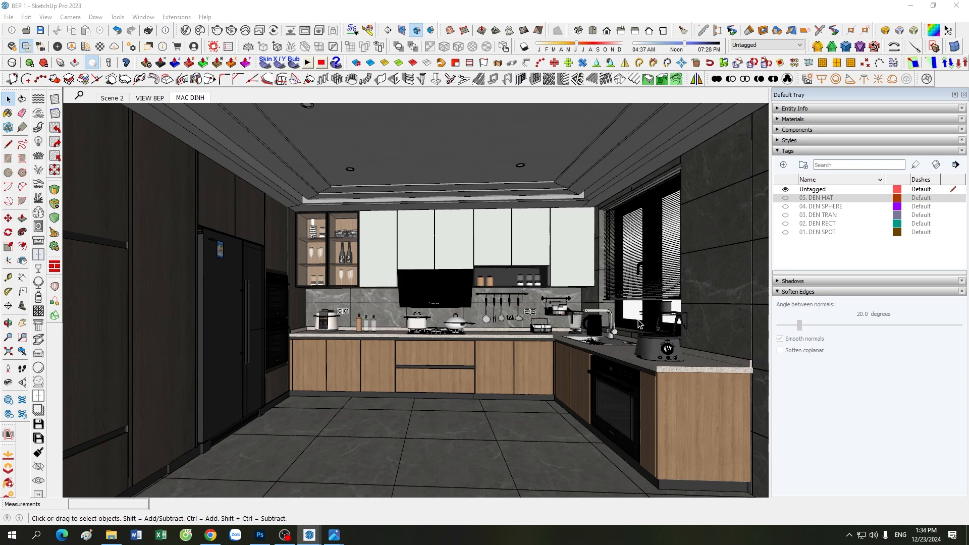
{"action": "mouse_move", "coordinate": [334, 535]}
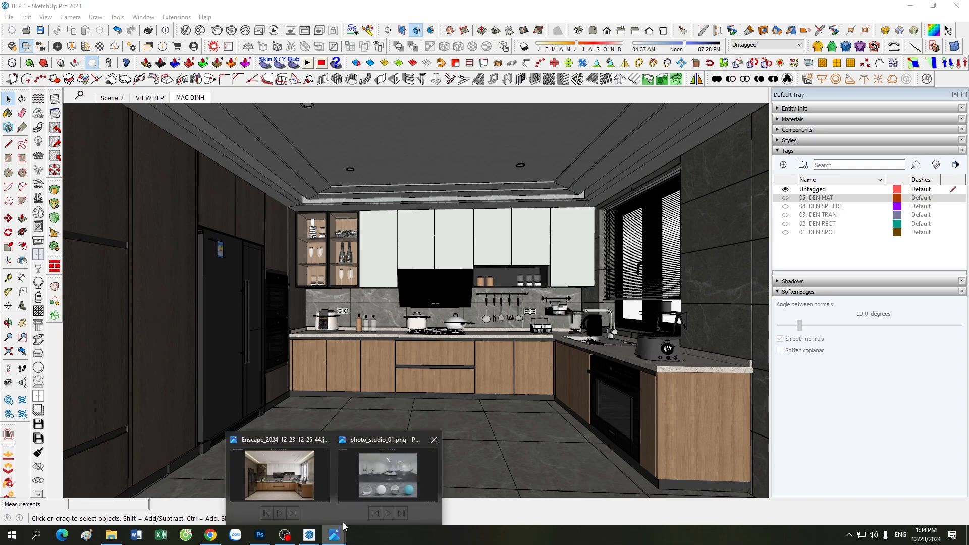
{"action": "left_click", "coordinate": [393, 484]}
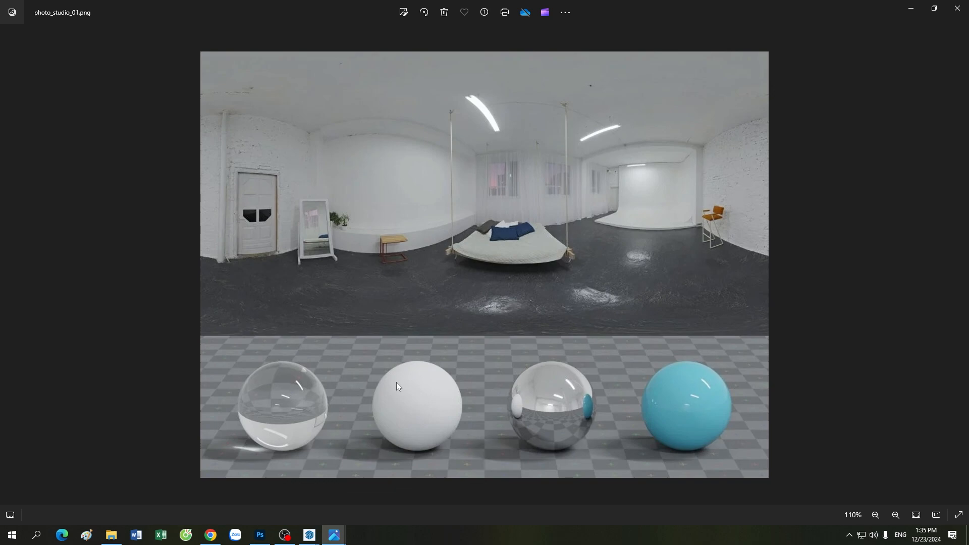
{"action": "mouse_move", "coordinate": [309, 529]}
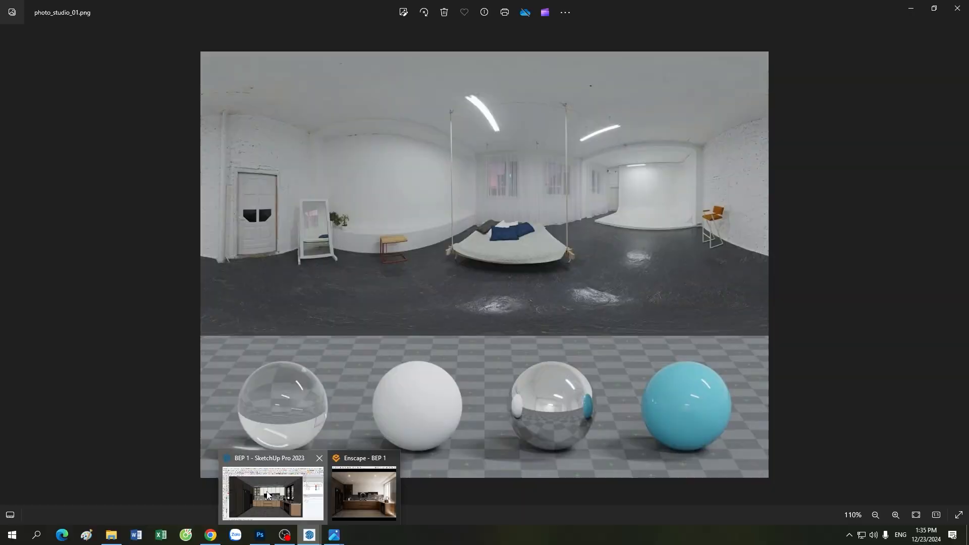
{"action": "left_click", "coordinate": [338, 504]}
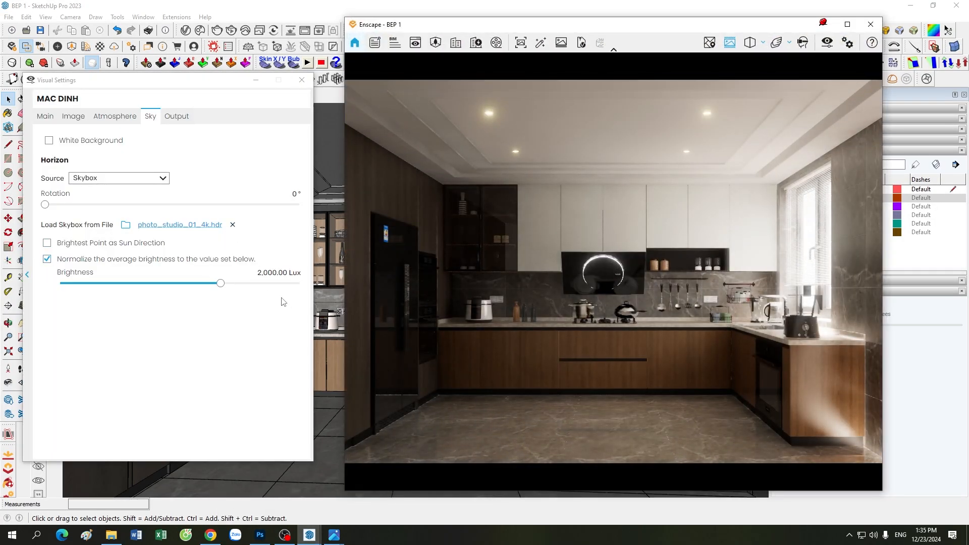
Step: Use the skybox's brightest point as sun direction and set brightness to 25,000 Lux
{"action": "left_click", "coordinate": [71, 245]}
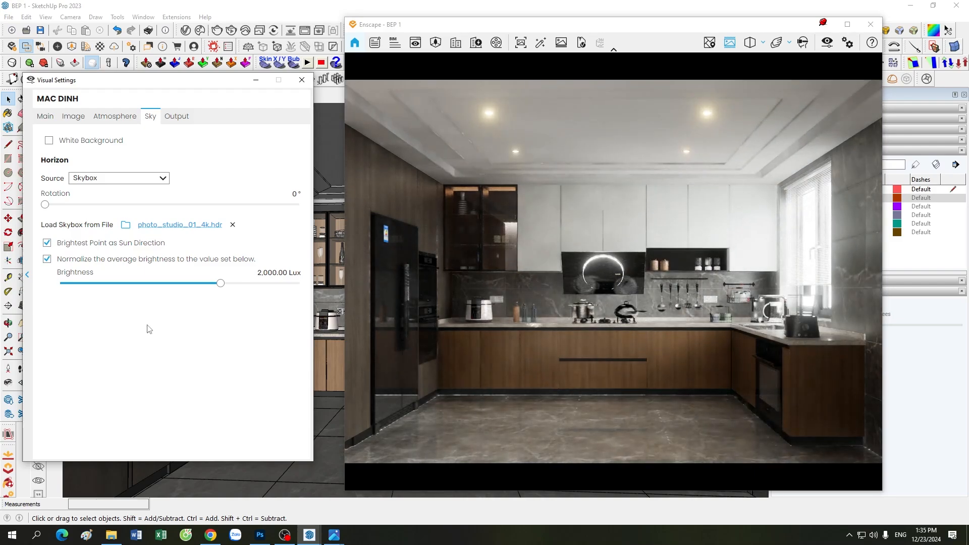
{"action": "left_click", "coordinate": [263, 273]}
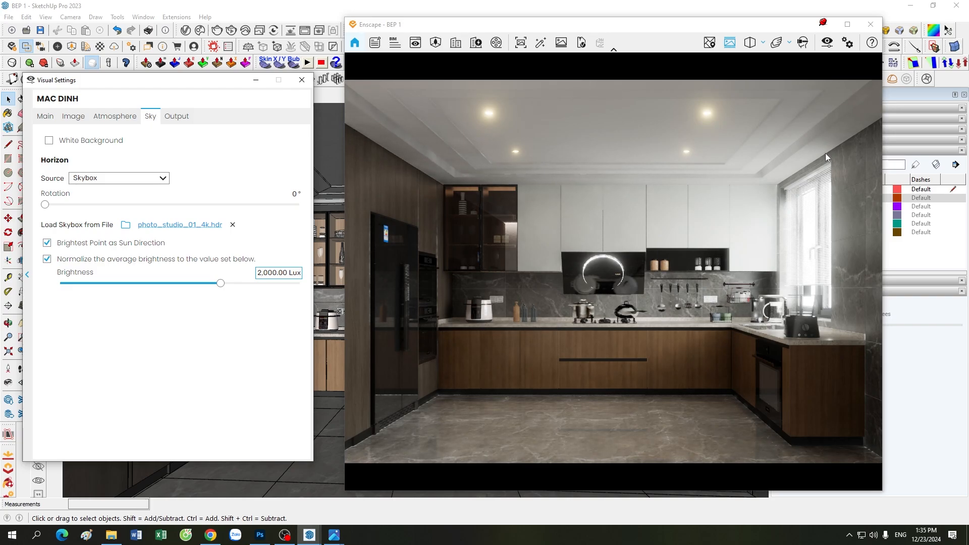
{"action": "type", "text": "5"}
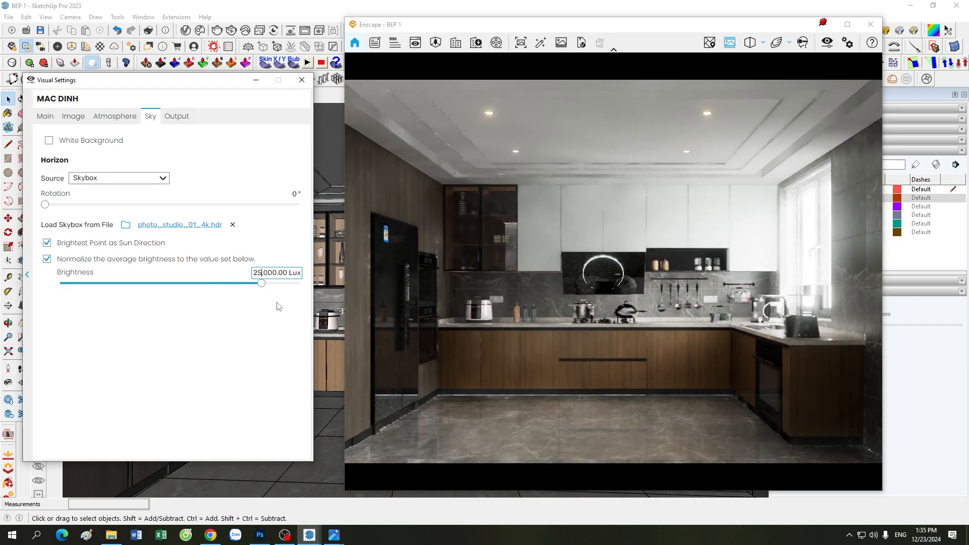
{"action": "left_click", "coordinate": [216, 385]}
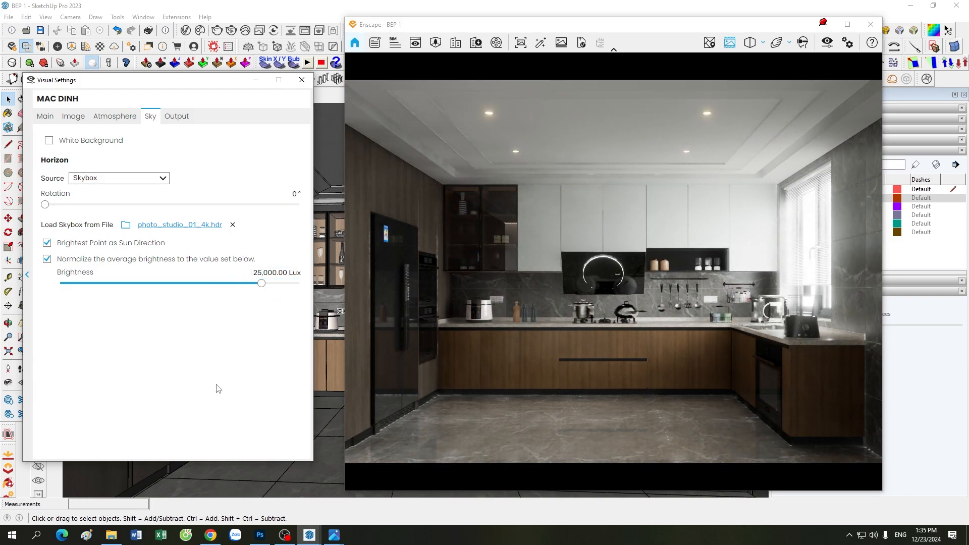
Step: Set the Enscape sun brightness to 0% on the Atmosphere tab and minimize Visual Settings
{"action": "left_click", "coordinate": [45, 116]}
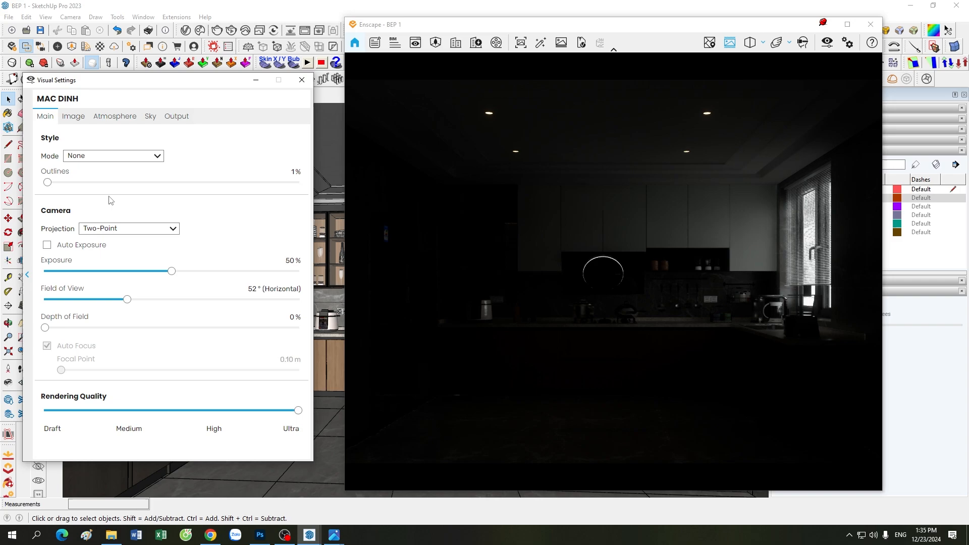
{"action": "left_click", "coordinate": [115, 116]}
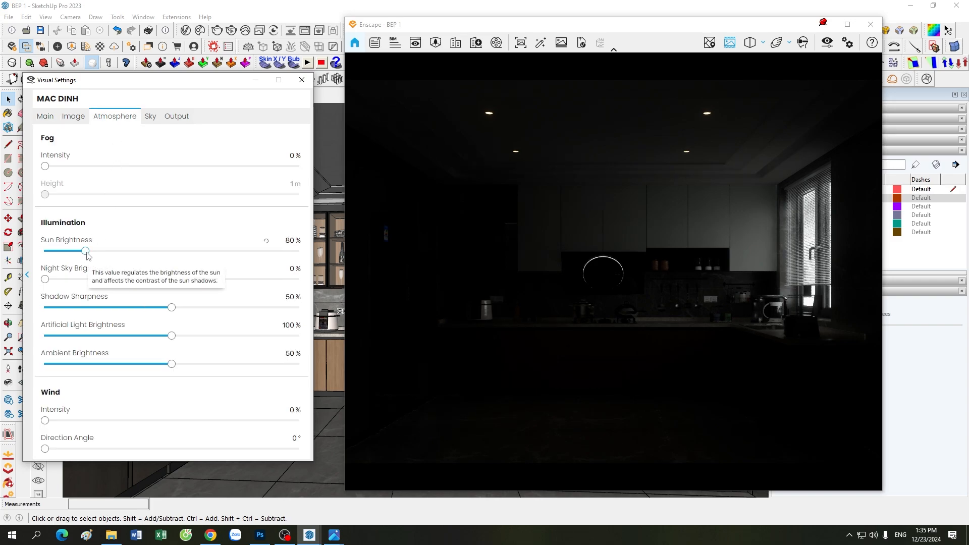
{"action": "left_click_drag", "start_coordinate": [85, 254], "coordinate": [45, 255]}
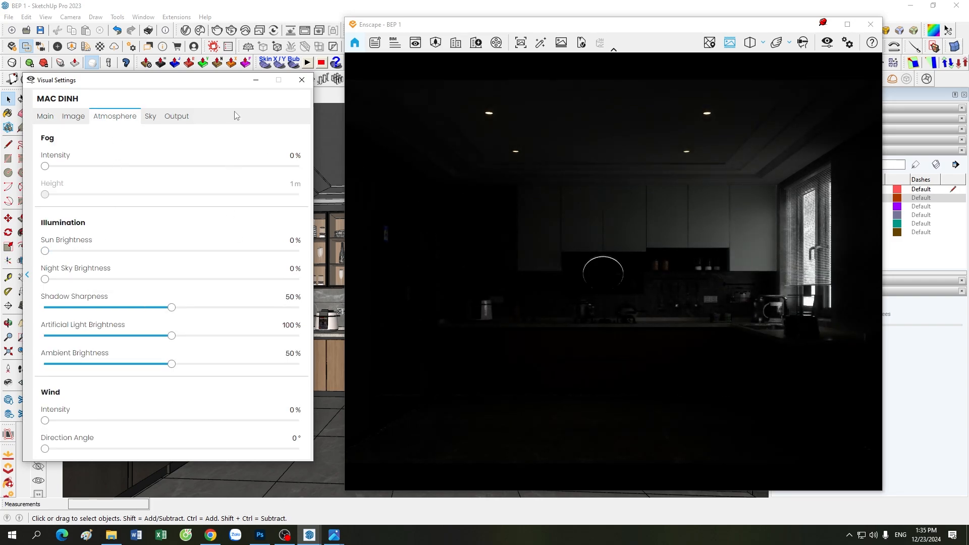
{"action": "left_click", "coordinate": [256, 80]}
Step: Move the Enscape camera up close to the kitchen window and sink
{"action": "left_click_drag", "start_coordinate": [554, 383], "coordinate": [606, 389]}
{"action": "left_click_drag", "start_coordinate": [501, 404], "coordinate": [518, 441]}
{"action": "scroll", "coordinate": [501, 407], "scroll_direction": "up", "scroll_amount": 5}
Step: Orbit the Enscape camera to frame the window, sink and upper cabinets
{"action": "right_click_drag", "start_coordinate": [498, 407], "coordinate": [522, 410]}
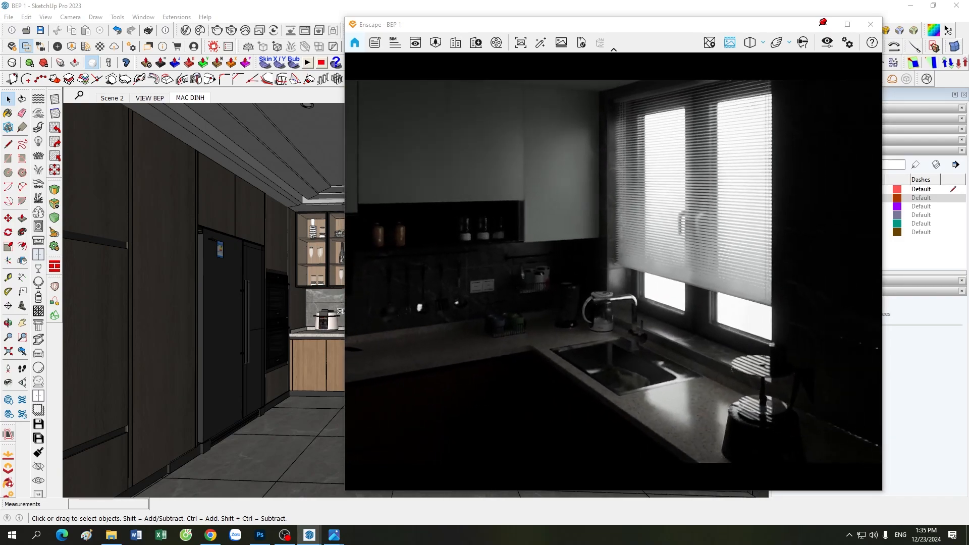
{"action": "left_click_drag", "start_coordinate": [522, 410], "coordinate": [566, 380]}
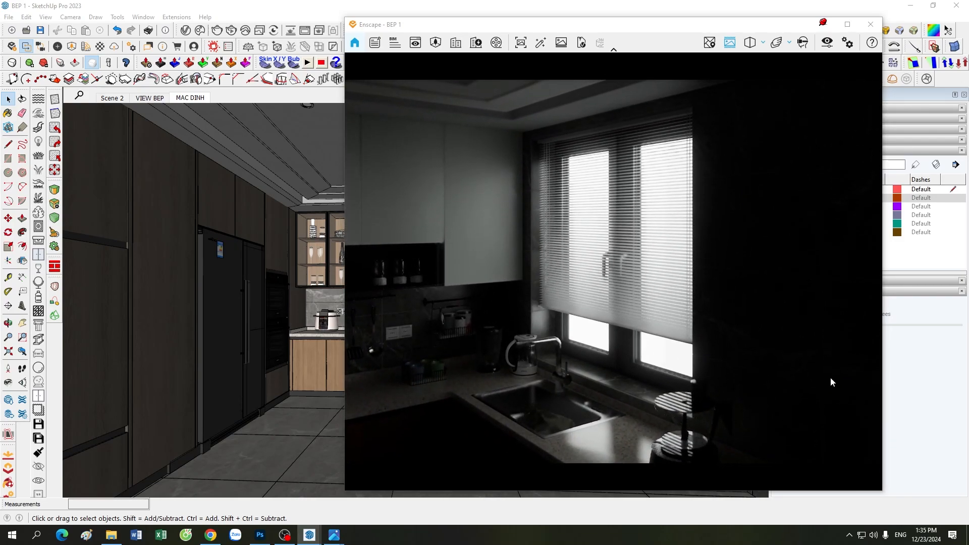
{"action": "left_click_drag", "start_coordinate": [569, 439], "coordinate": [509, 325]}
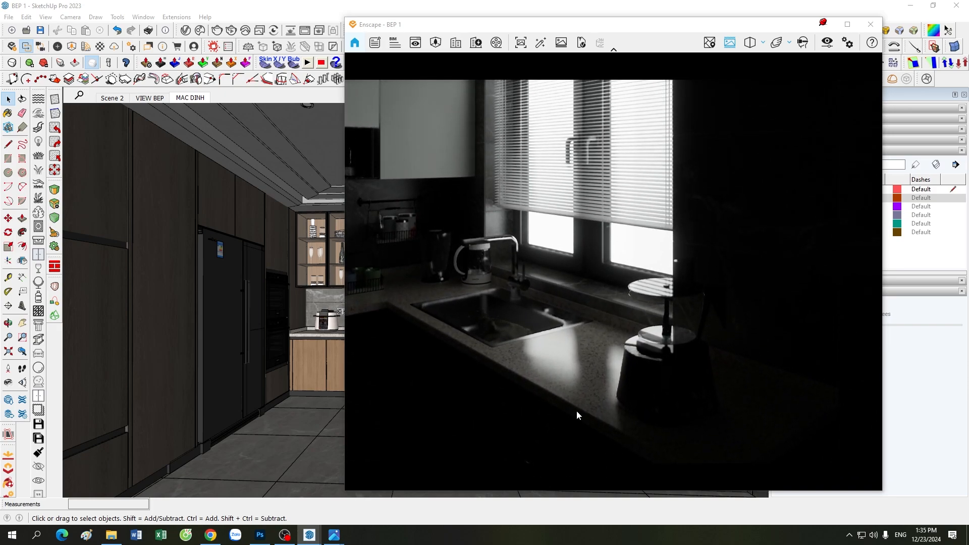
Step: Reopen Visual Settings on the Sky tab, refining the window framing
{"action": "left_click", "coordinate": [827, 43]}
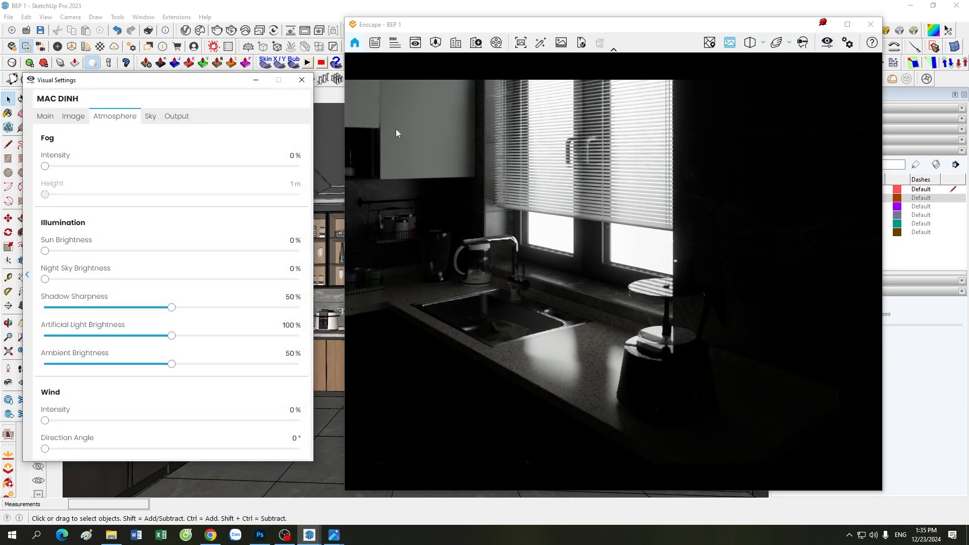
{"action": "left_click_drag", "start_coordinate": [558, 223], "coordinate": [595, 280]}
{"action": "scroll", "coordinate": [558, 223], "scroll_direction": "down", "scroll_amount": 3}
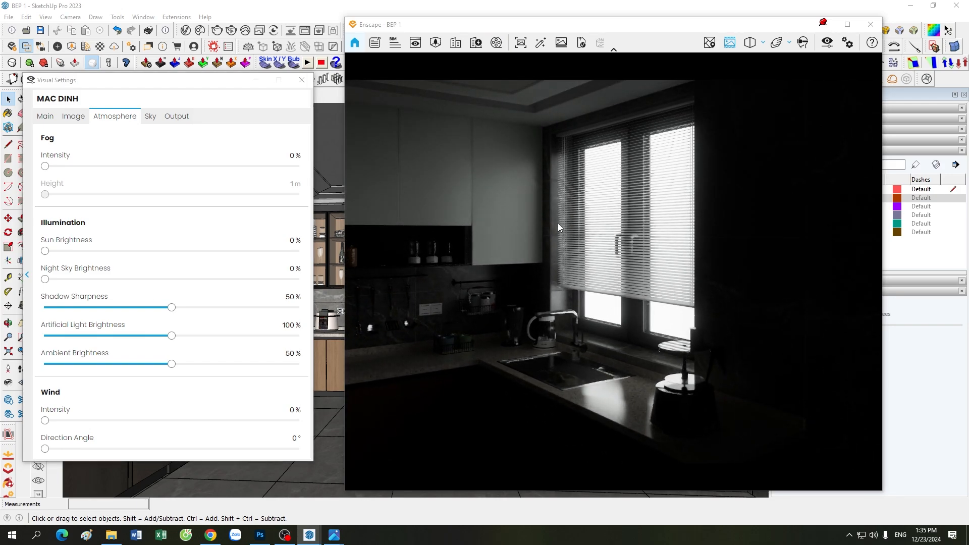
{"action": "left_click", "coordinate": [152, 117]}
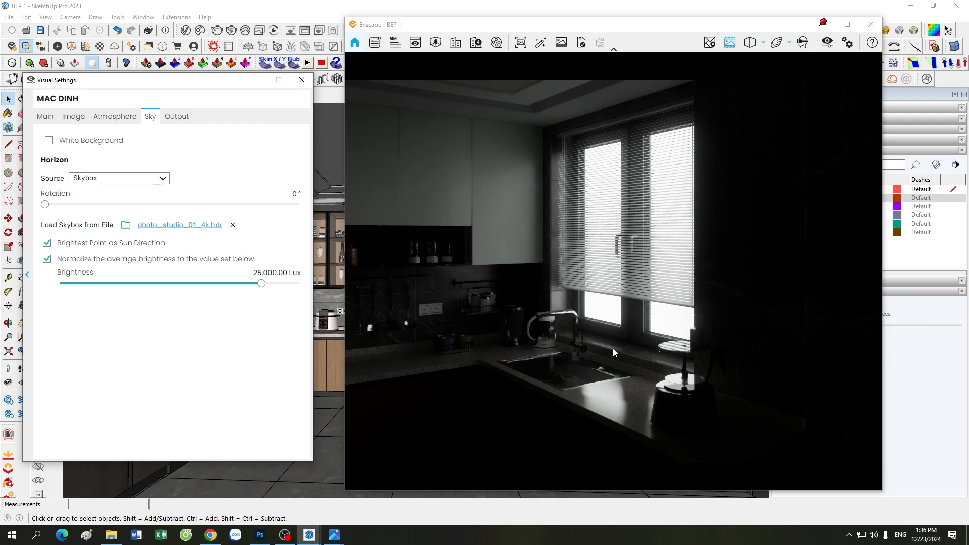
Step: Rotate the skybox to 95° on the Sky tab, orbit around the window, then show Main settings
{"action": "left_click", "coordinate": [27, 275]}
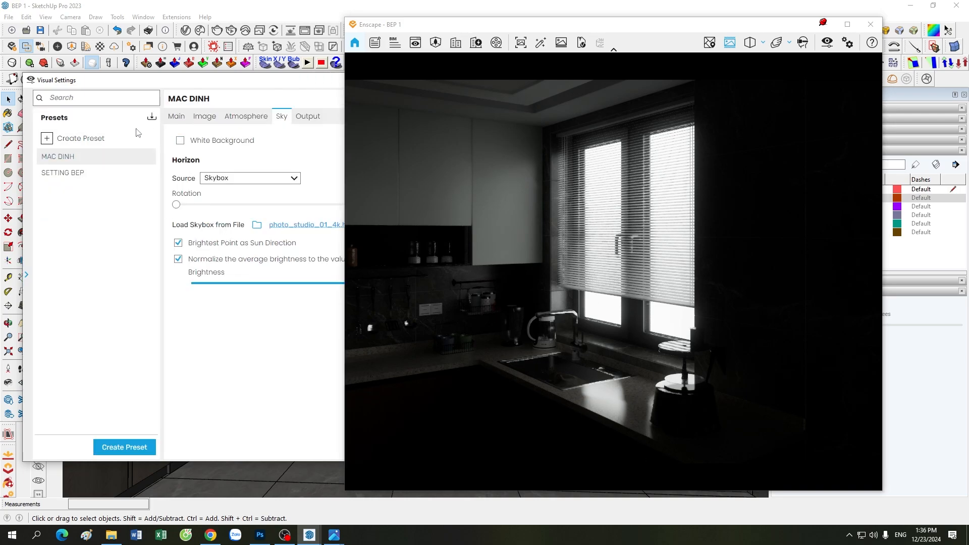
{"action": "left_click", "coordinate": [27, 275]}
{"action": "left_click", "coordinate": [49, 118]}
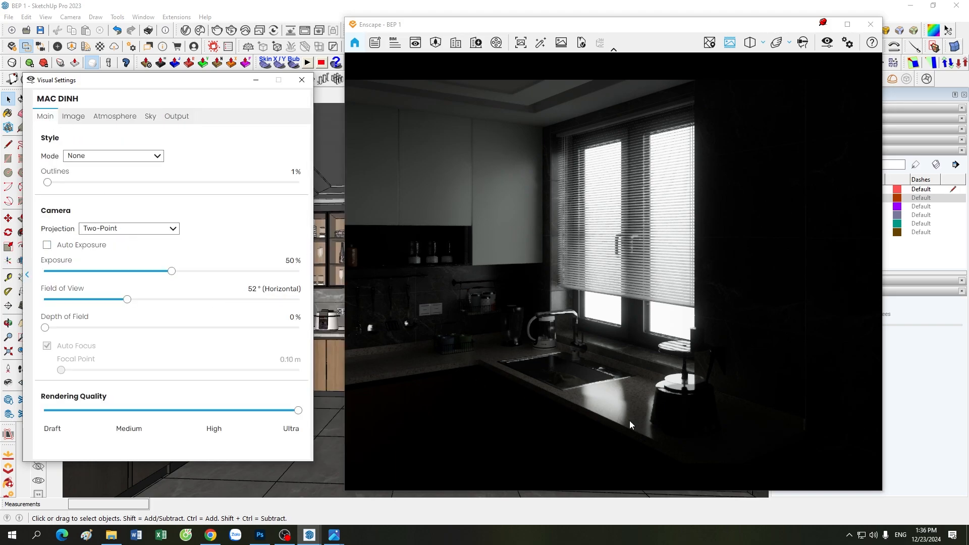
{"action": "left_click", "coordinate": [151, 118]}
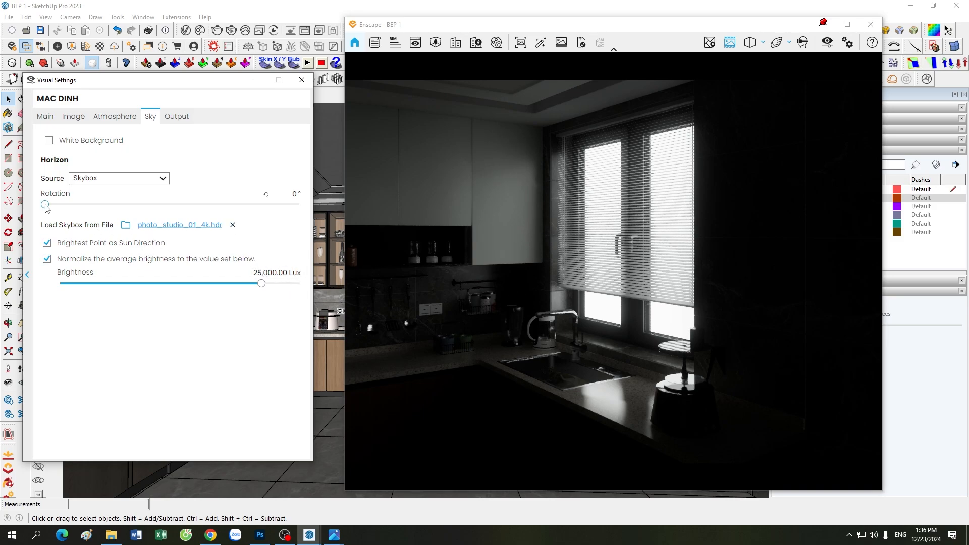
{"action": "left_click_drag", "start_coordinate": [45, 204], "coordinate": [185, 206]}
{"action": "right_click_drag", "start_coordinate": [560, 352], "coordinate": [613, 415]}
{"action": "left_click", "coordinate": [45, 116]}
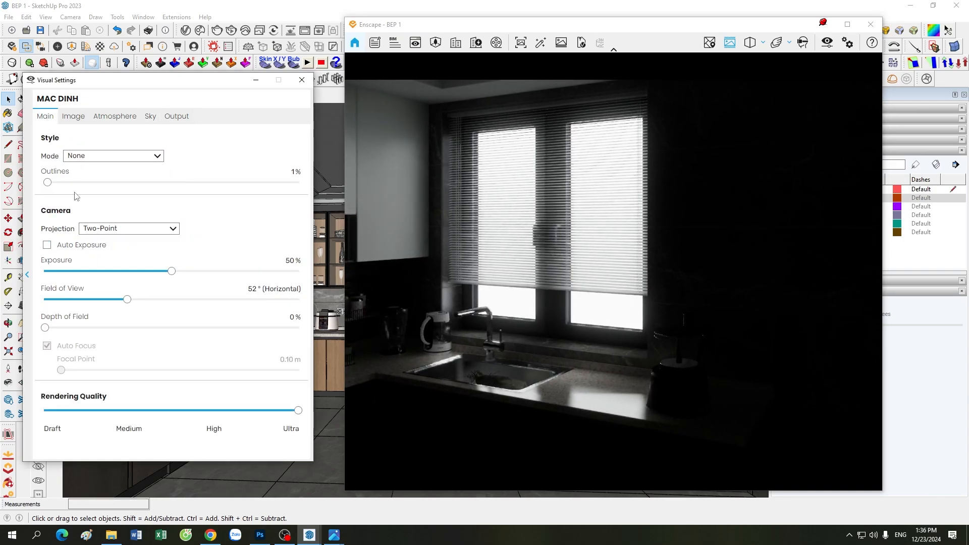
Step: Raise exposure to 59% and rotate the skybox round to 285°
{"action": "mouse_move", "coordinate": [172, 273]}
{"action": "left_mouse_down"}
{"action": "mouse_move", "coordinate": [194, 274]}
{"action": "mouse_move", "coordinate": [185, 277]}
{"action": "left_mouse_up"}
{"action": "left_click", "coordinate": [150, 116]}
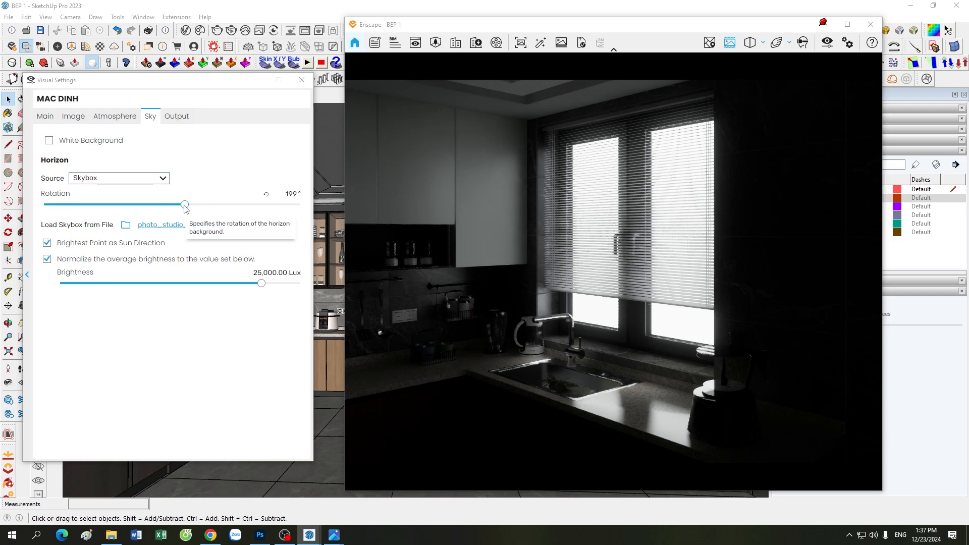
{"action": "left_click_drag", "start_coordinate": [185, 205], "coordinate": [219, 205]}
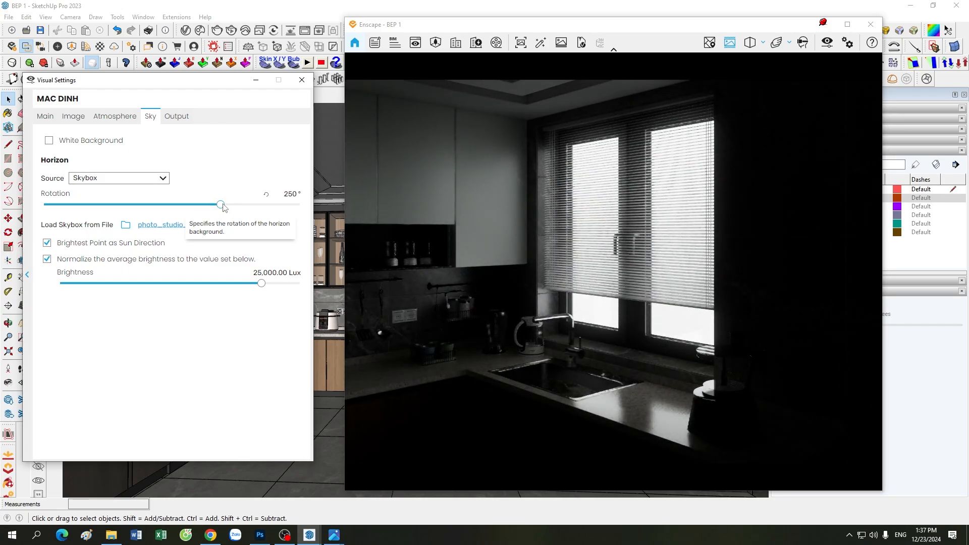
{"action": "left_click_drag", "start_coordinate": [222, 209], "coordinate": [246, 212]}
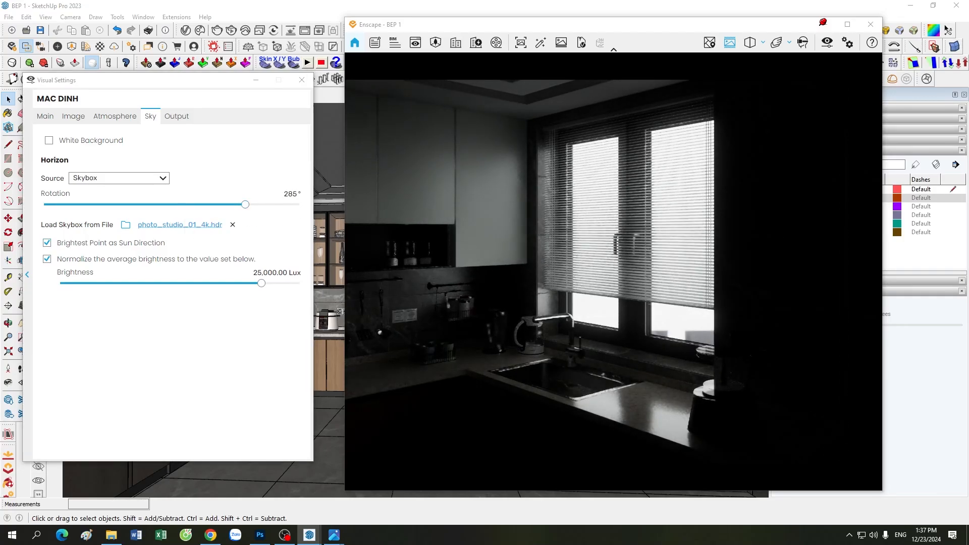
Step: Turn the render across the kitchen, move the settings aside, and return to the MAC DINH scene
{"action": "mouse_move", "coordinate": [489, 389]}
{"action": "left_mouse_down"}
{"action": "mouse_move", "coordinate": [616, 389]}
{"action": "mouse_move", "coordinate": [419, 396]}
{"action": "left_mouse_up"}
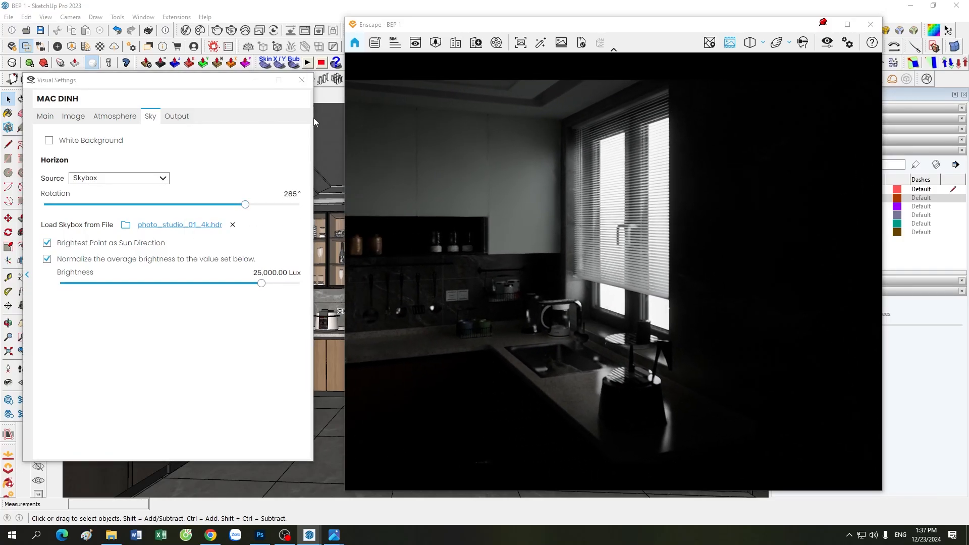
{"action": "left_click_drag", "start_coordinate": [212, 82], "coordinate": [186, 190]}
{"action": "left_click", "coordinate": [197, 99]}
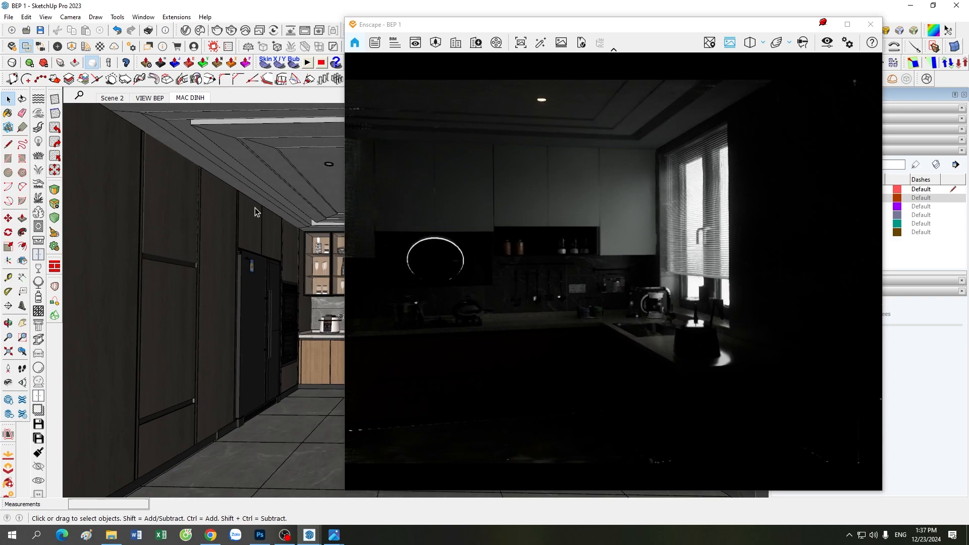
Step: Reopen Visual Settings beside the render and try sky rotations of about 291°, 169° and 280°
{"action": "left_click", "coordinate": [826, 44]}
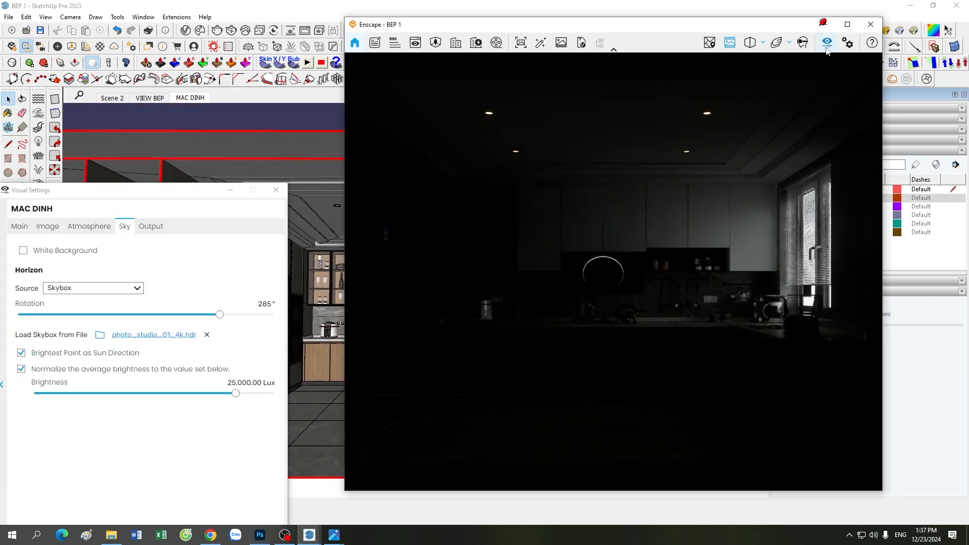
{"action": "left_click_drag", "start_coordinate": [174, 186], "coordinate": [201, 96]}
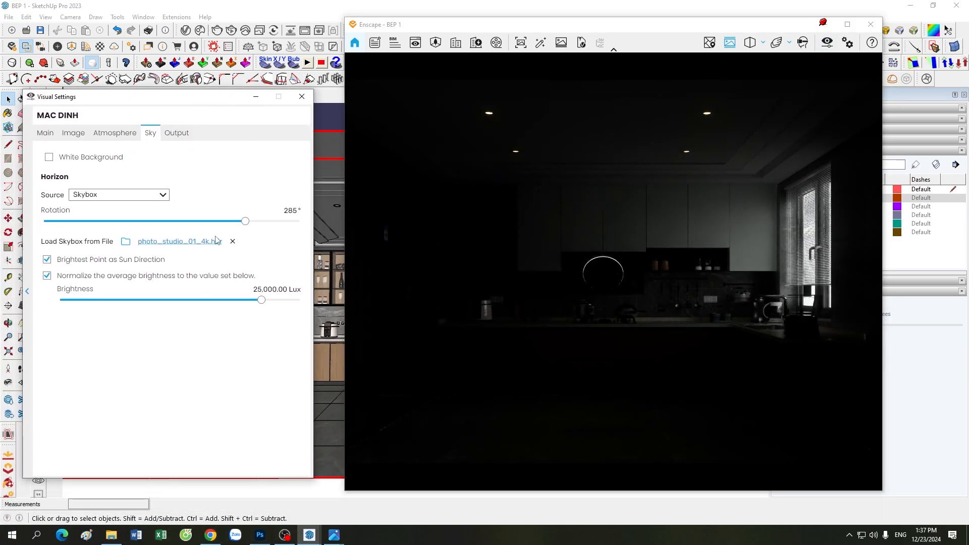
{"action": "left_click_drag", "start_coordinate": [246, 222], "coordinate": [219, 227]}
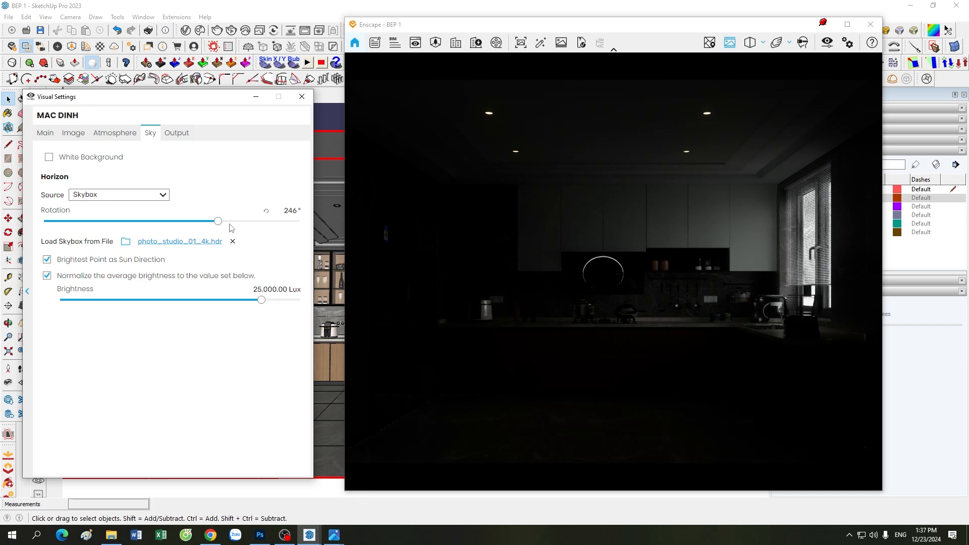
{"action": "left_click_drag", "start_coordinate": [219, 223], "coordinate": [153, 229]}
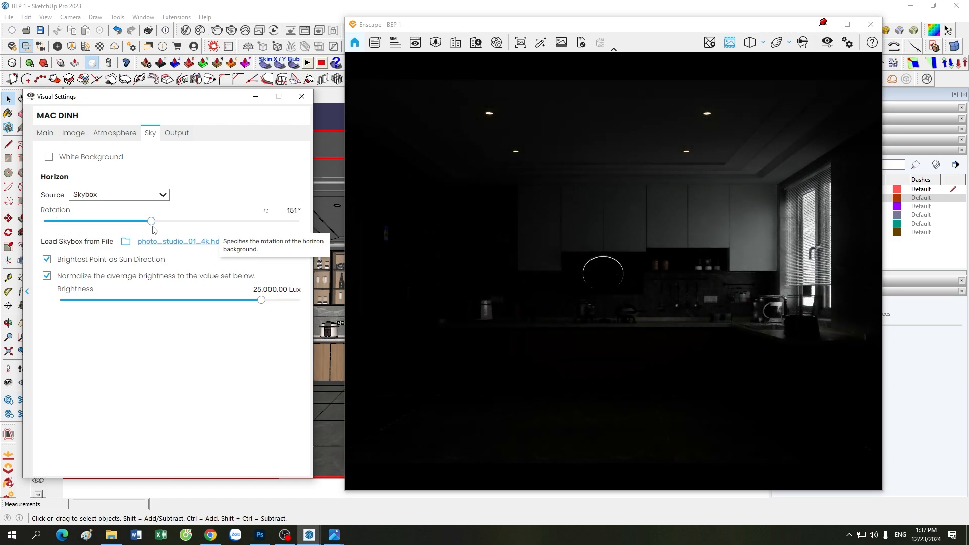
{"action": "left_click_drag", "start_coordinate": [151, 222], "coordinate": [256, 234]}
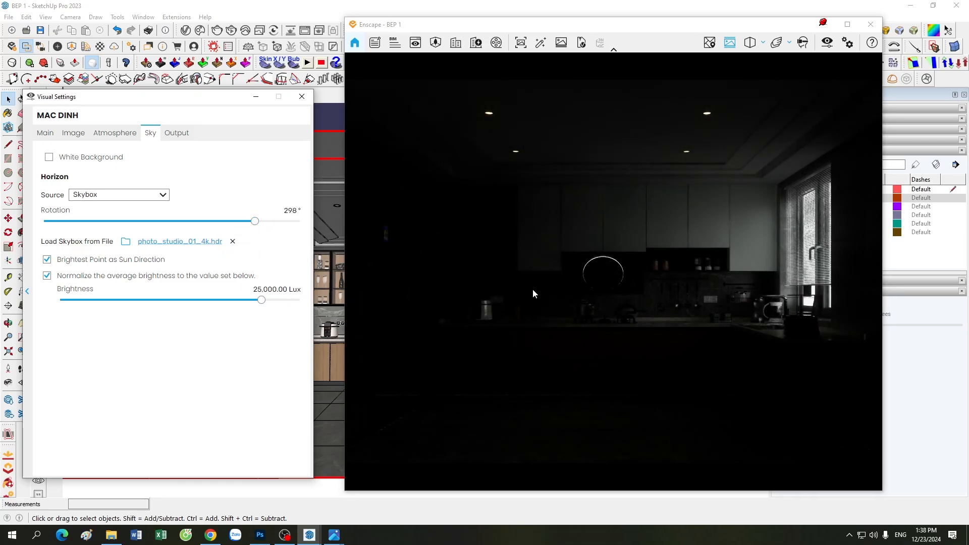
Step: Enter 295° as the sky rotation and turn the render toward the window corner
{"action": "left_click", "coordinate": [287, 213]}
{"action": "mouse_move", "coordinate": [687, 386]}
{"action": "left_mouse_down"}
{"action": "mouse_move", "coordinate": [697, 374]}
{"action": "mouse_move", "coordinate": [701, 385]}
{"action": "left_mouse_up"}
{"action": "scroll", "coordinate": [697, 374], "scroll_direction": "up", "scroll_amount": 3}
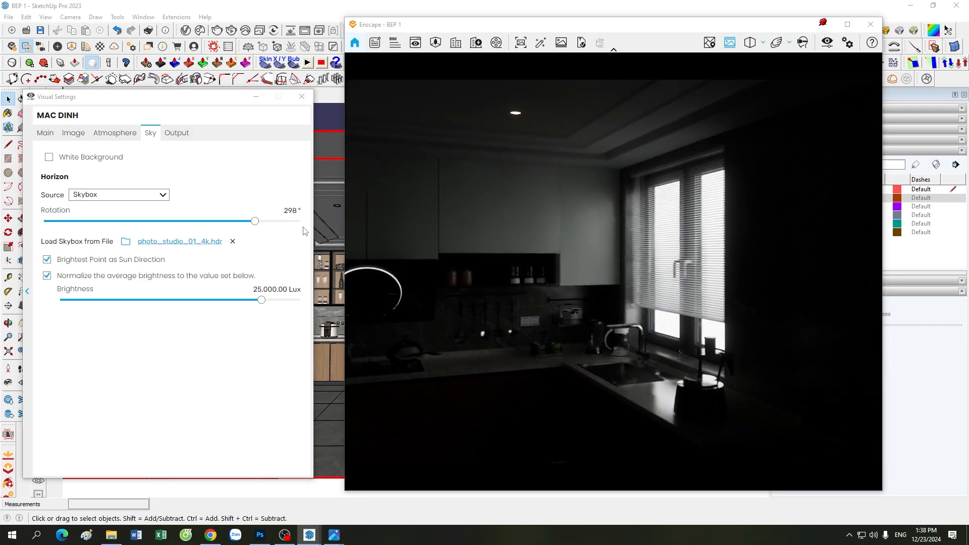
{"action": "left_click", "coordinate": [289, 213]}
{"action": "type", "text": "295"}
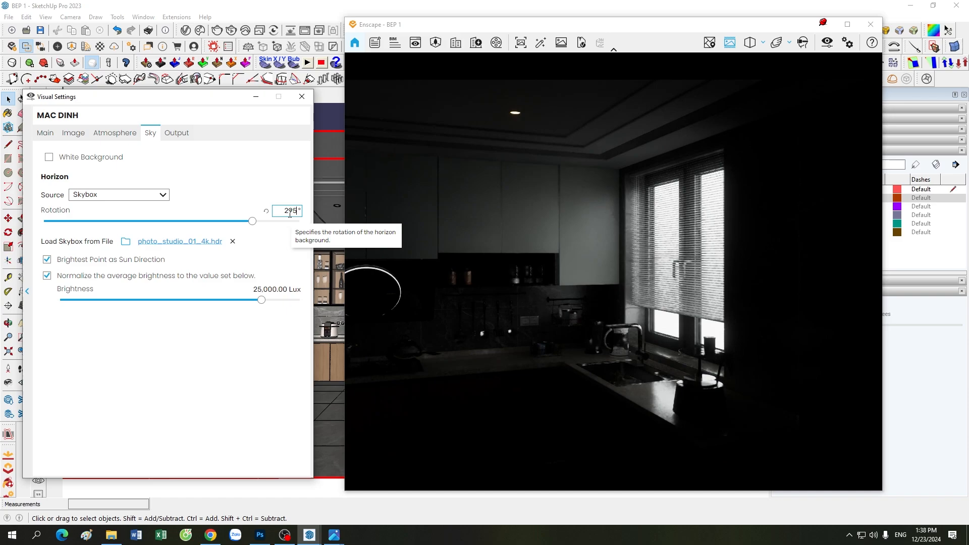
{"action": "right_click_drag", "start_coordinate": [562, 357], "coordinate": [673, 392]}
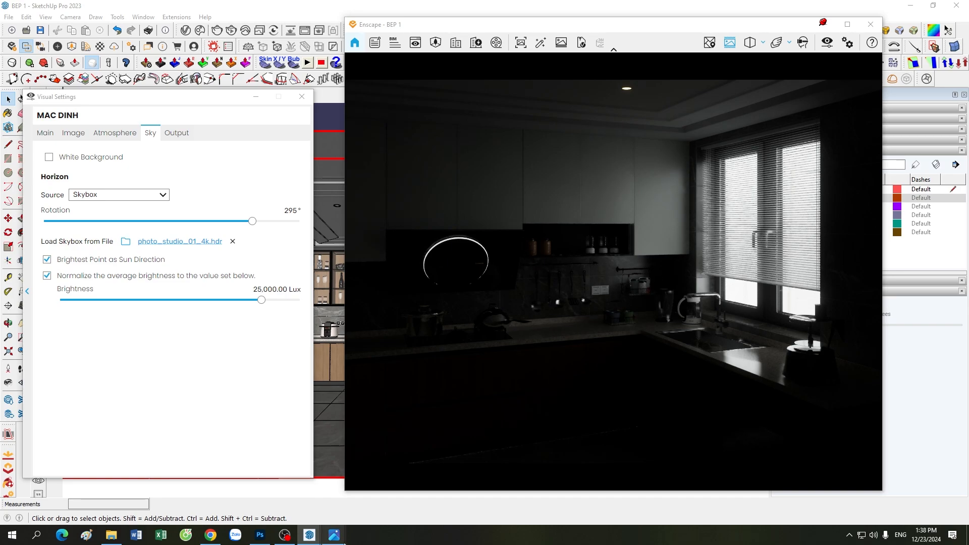
Step: View the photo_studio_01.png panorama in Photos with Enscape hidden, then restore the render
{"action": "mouse_move", "coordinate": [334, 533]}
{"action": "left_click", "coordinate": [375, 480]}
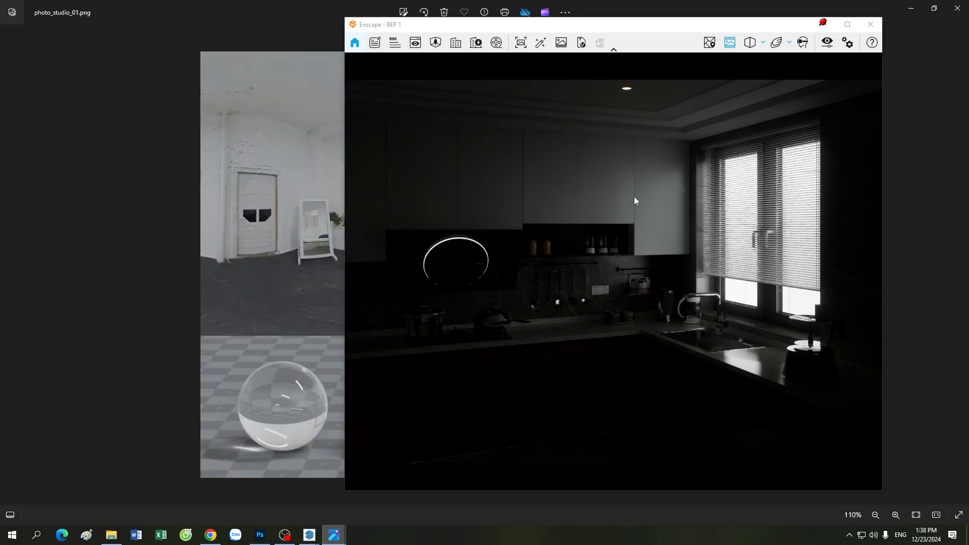
{"action": "left_click", "coordinate": [831, 25]}
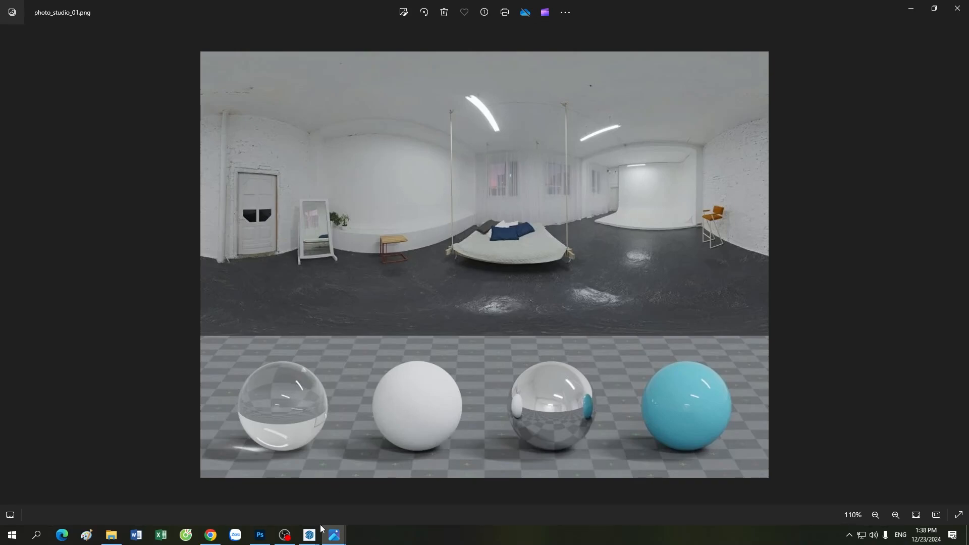
{"action": "mouse_move", "coordinate": [320, 528]}
{"action": "left_click", "coordinate": [367, 494]}
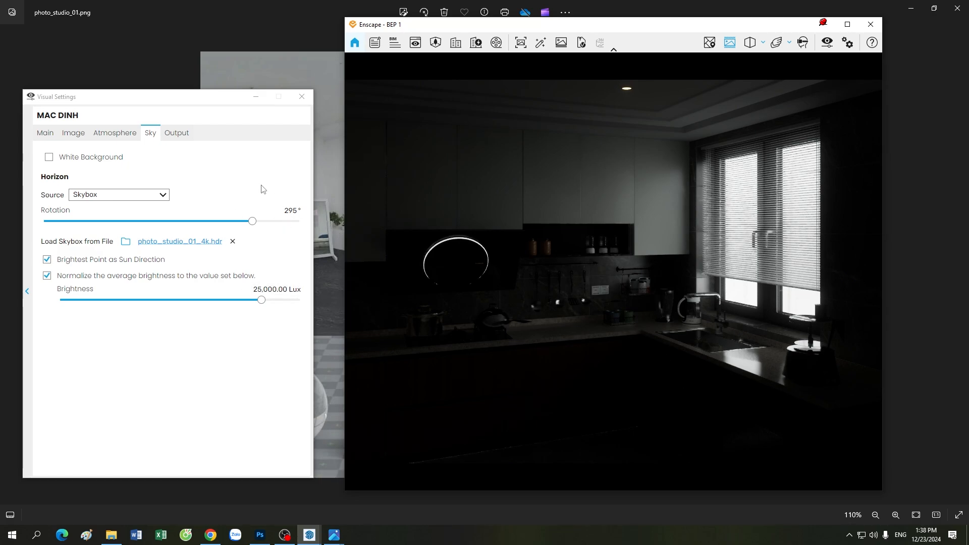
Step: Hide and restore the Enscape rendering settings to compare them with the panorama
{"action": "left_click", "coordinate": [256, 97]}
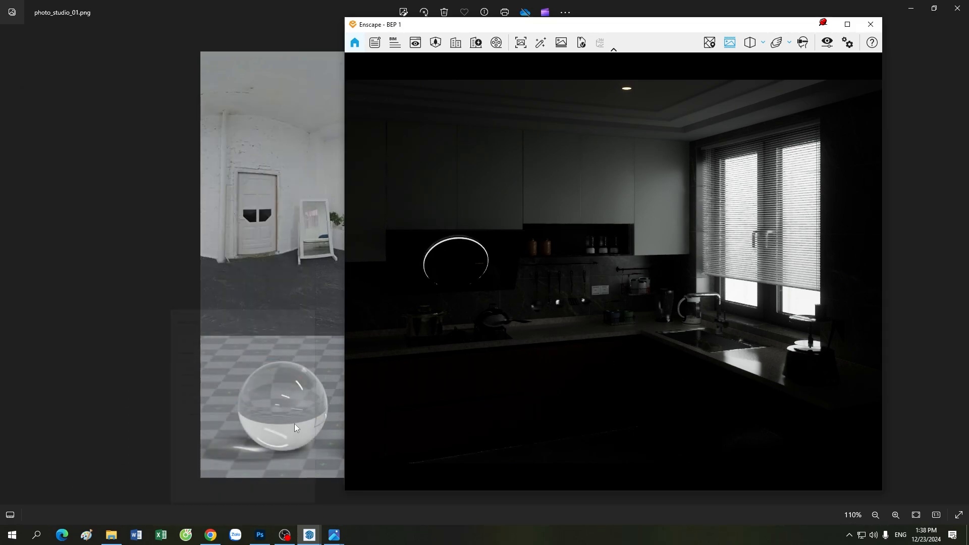
{"action": "mouse_move", "coordinate": [309, 535]}
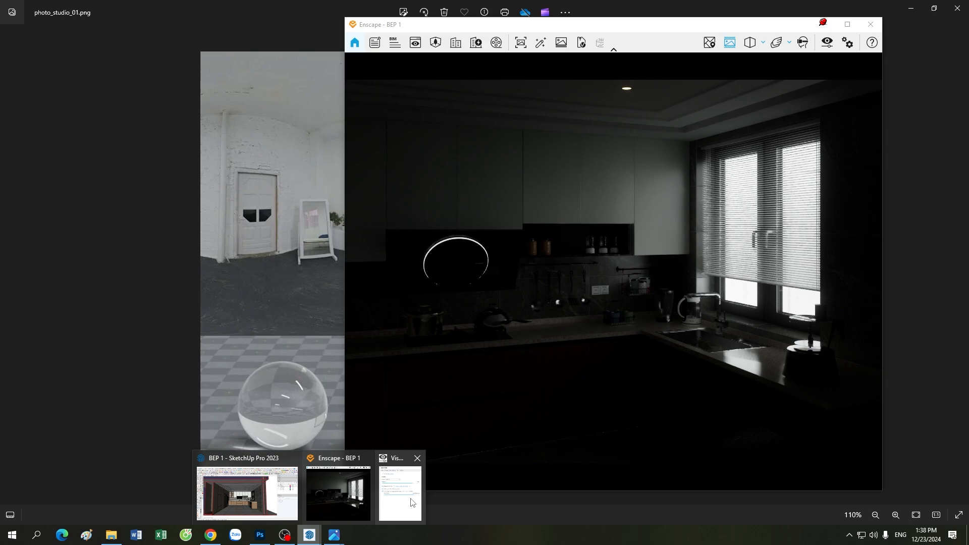
{"action": "left_click", "coordinate": [399, 487]}
Step: Try sky rotations of 288°, 163° and 318°, then type 295° back in
{"action": "left_click", "coordinate": [248, 223]}
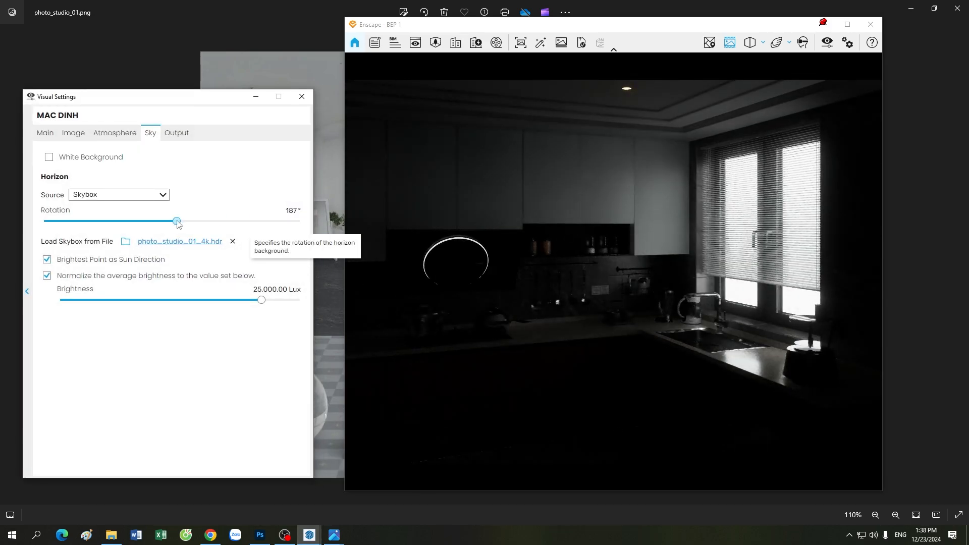
{"action": "left_click_drag", "start_coordinate": [248, 224], "coordinate": [179, 222]}
{"action": "left_click", "coordinate": [268, 222]}
{"action": "left_click", "coordinate": [291, 210]}
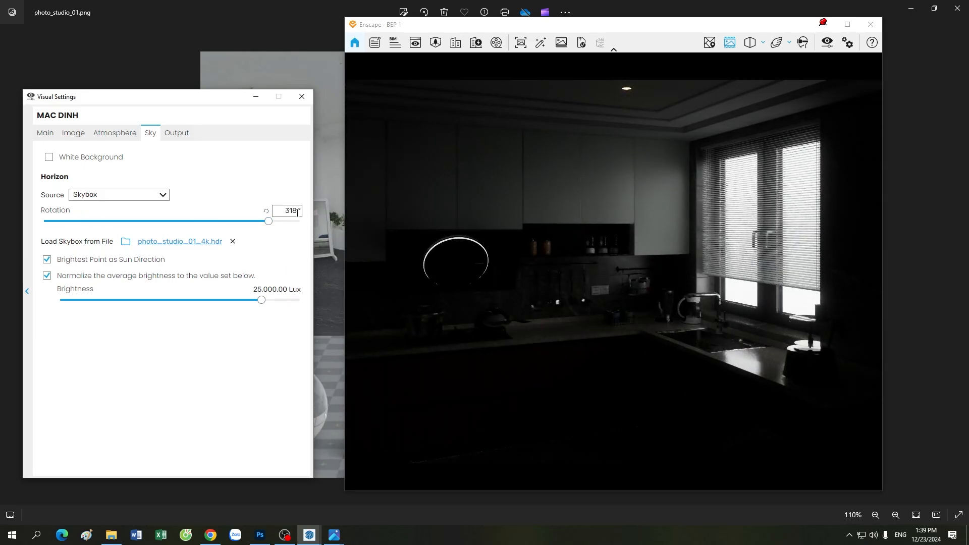
{"action": "type", "text": "295"}
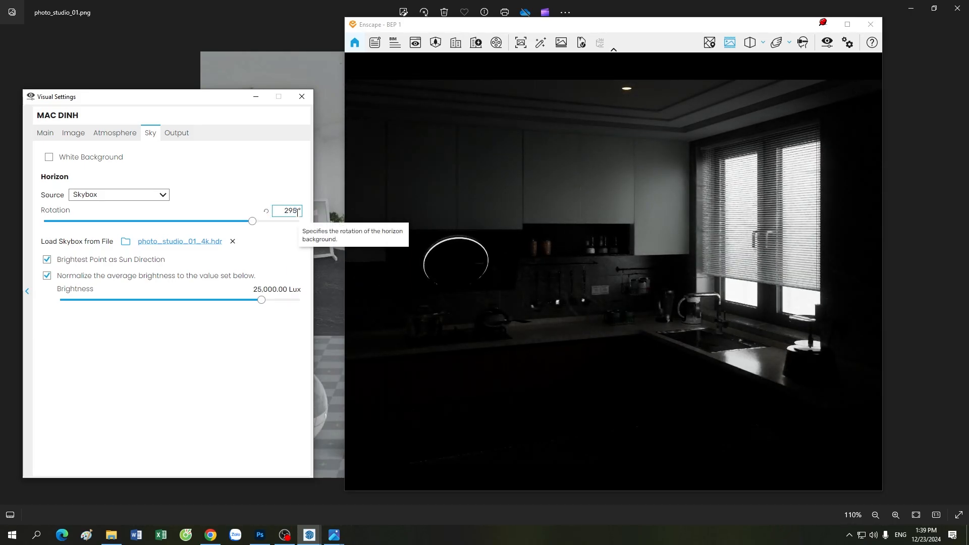
Step: Minimize the settings, return SketchUp to the MAC DINH scene, and reopen Visual Settings
{"action": "left_click", "coordinate": [255, 97]}
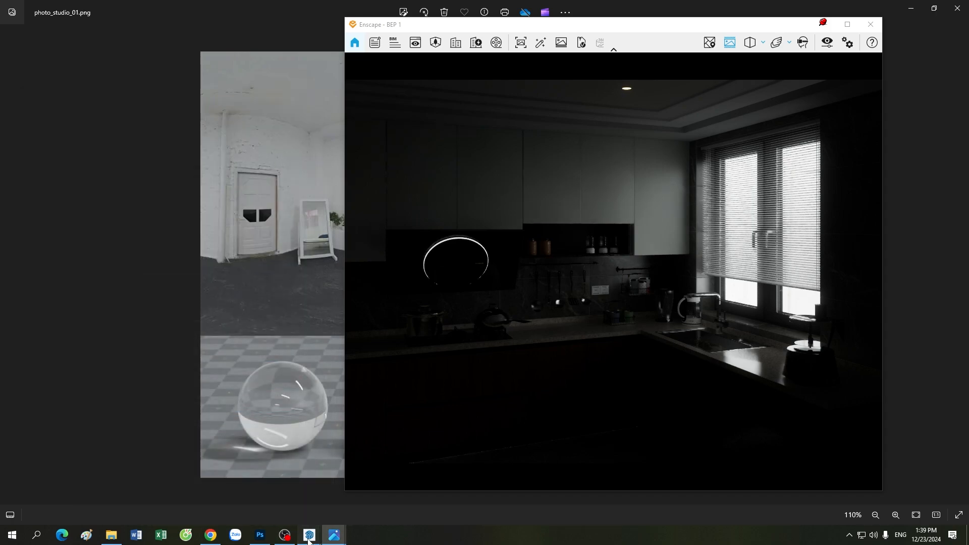
{"action": "left_click", "coordinate": [247, 492]}
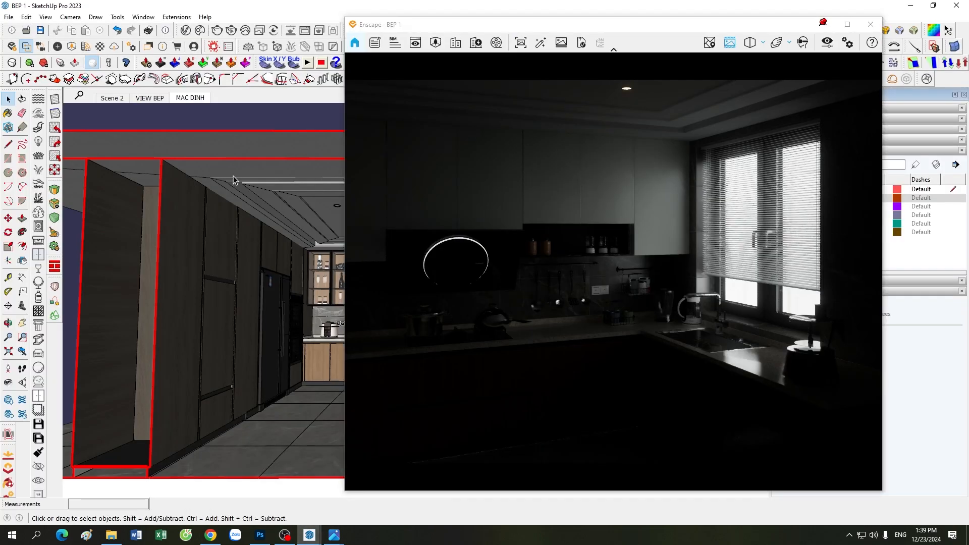
{"action": "left_click", "coordinate": [196, 101]}
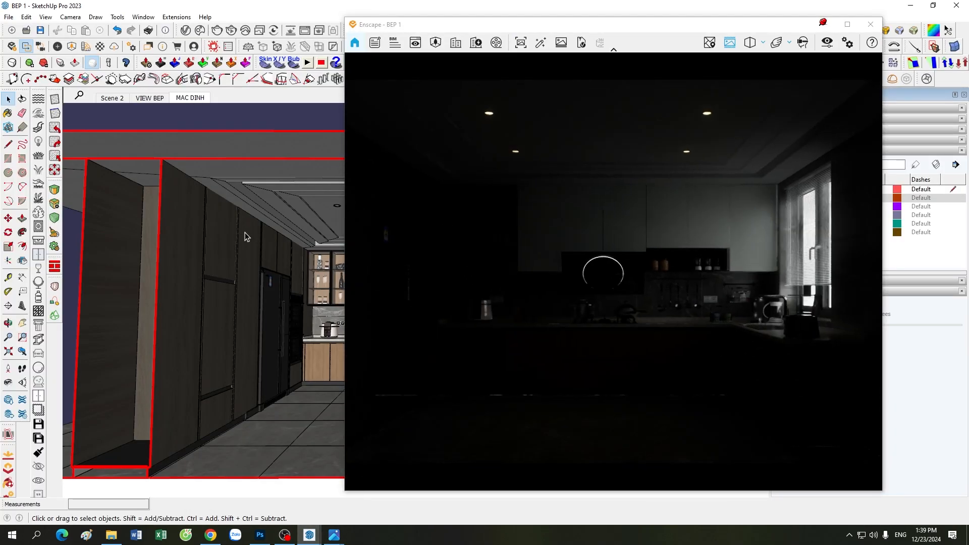
{"action": "left_click", "coordinate": [827, 42]}
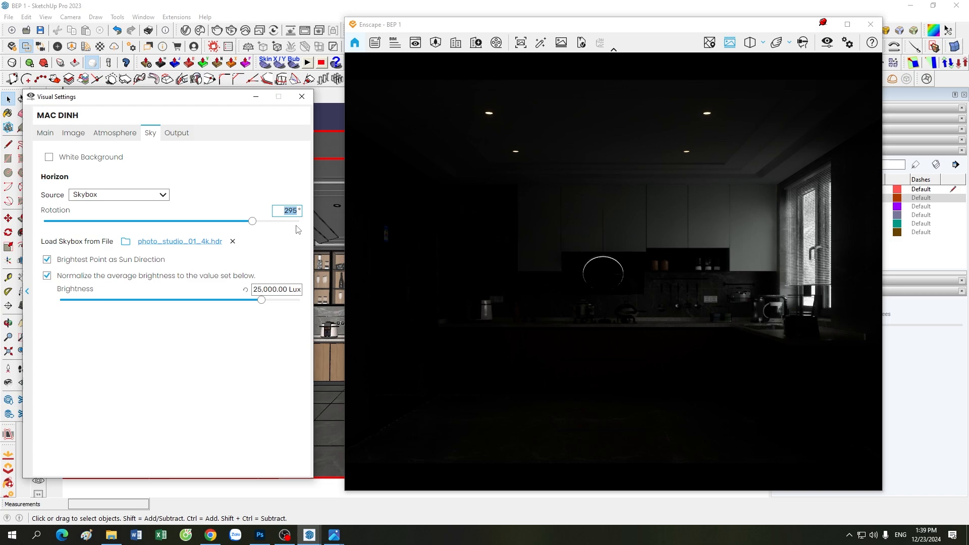
{"action": "left_click", "coordinate": [288, 211]}
Step: Adjust the Enscape exposure between 55% and 53%, settling near 54%, while moving toward the window
{"action": "left_click", "coordinate": [45, 135]}
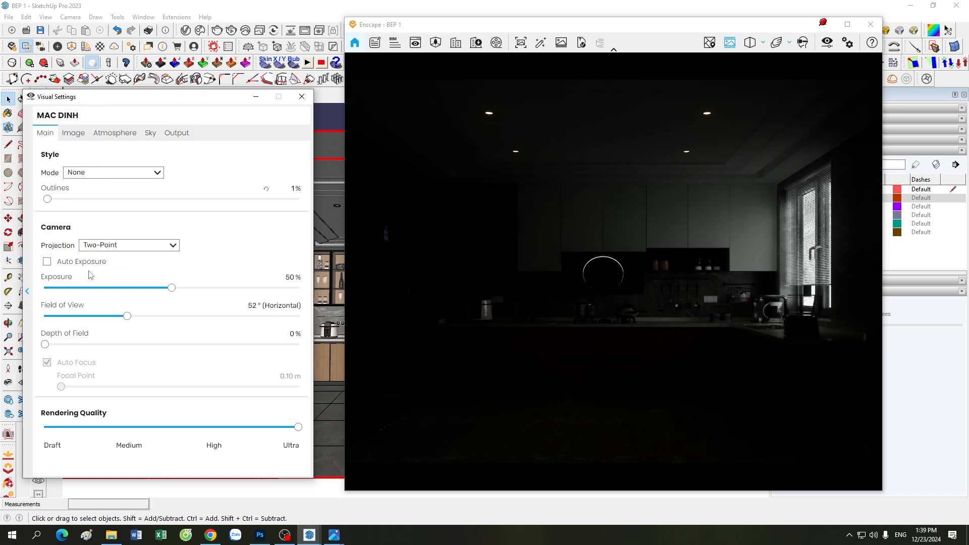
{"action": "left_click_drag", "start_coordinate": [172, 291], "coordinate": [186, 292]}
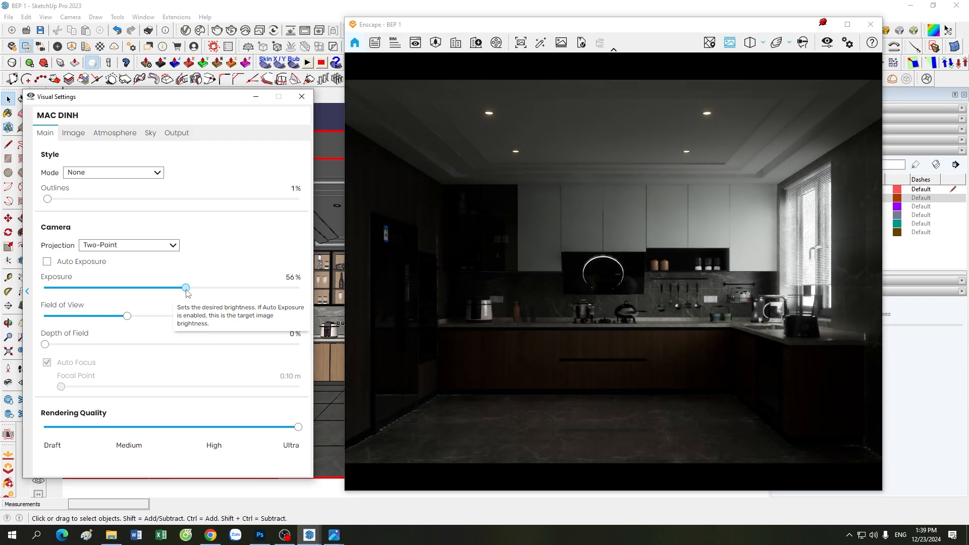
{"action": "left_click_drag", "start_coordinate": [505, 303], "coordinate": [527, 297]}
{"action": "key", "text": "w"}
{"action": "left_click_drag", "start_coordinate": [611, 356], "coordinate": [615, 357]}
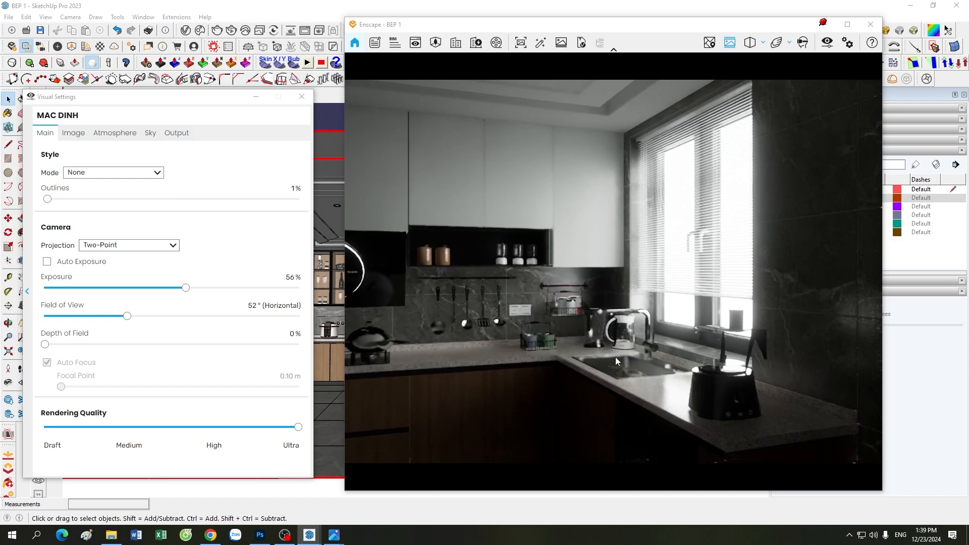
{"action": "left_click_drag", "start_coordinate": [186, 287], "coordinate": [183, 294]}
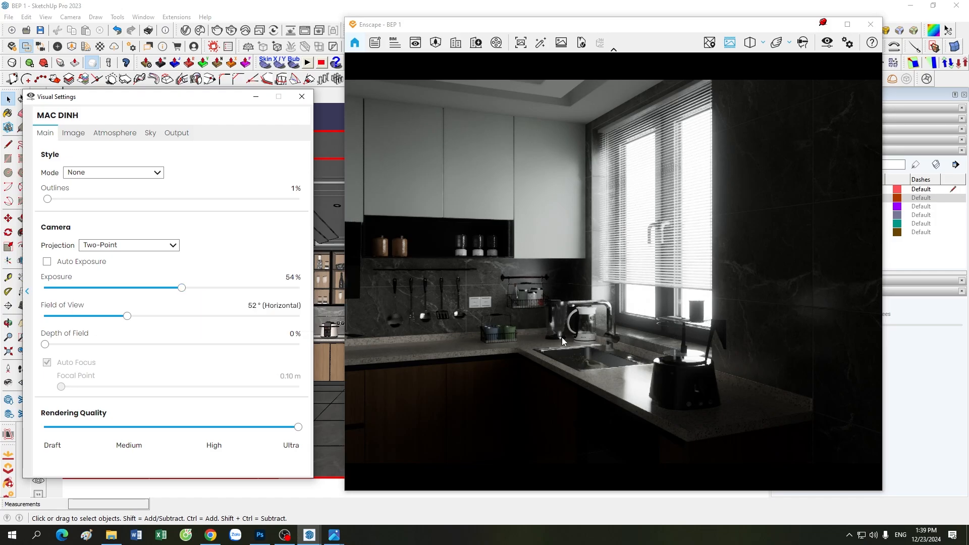
Step: Orbit to show the range hood, minimize the settings, and return to the MAC DINH scene
{"action": "left_click_drag", "start_coordinate": [559, 367], "coordinate": [609, 392]}
{"action": "left_click", "coordinate": [256, 97]}
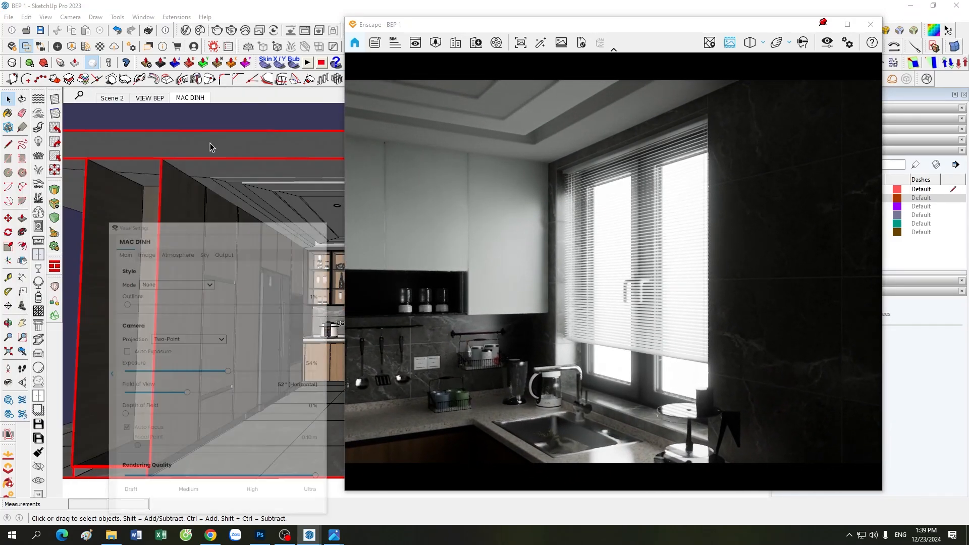
{"action": "left_click", "coordinate": [183, 100]}
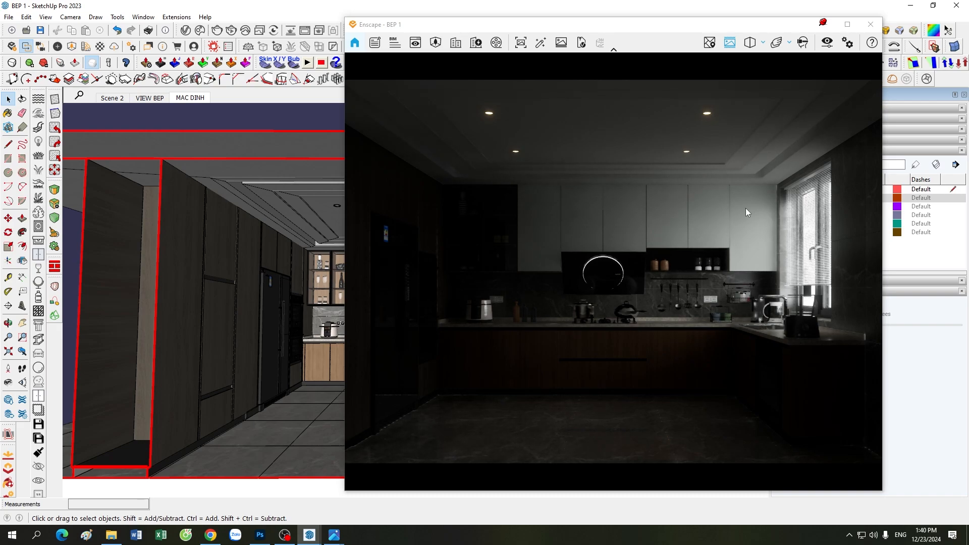
{"action": "left_click", "coordinate": [830, 48]}
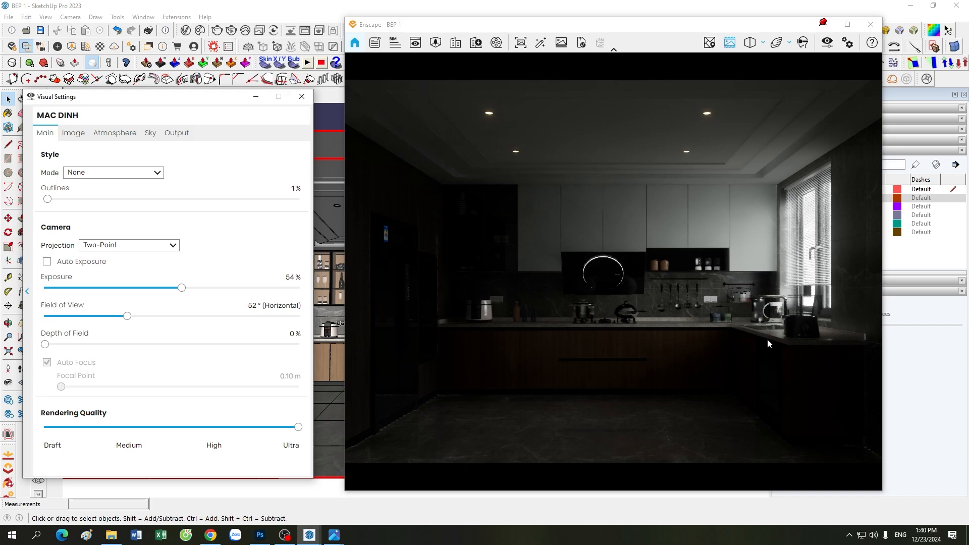
{"action": "left_click", "coordinate": [150, 133]}
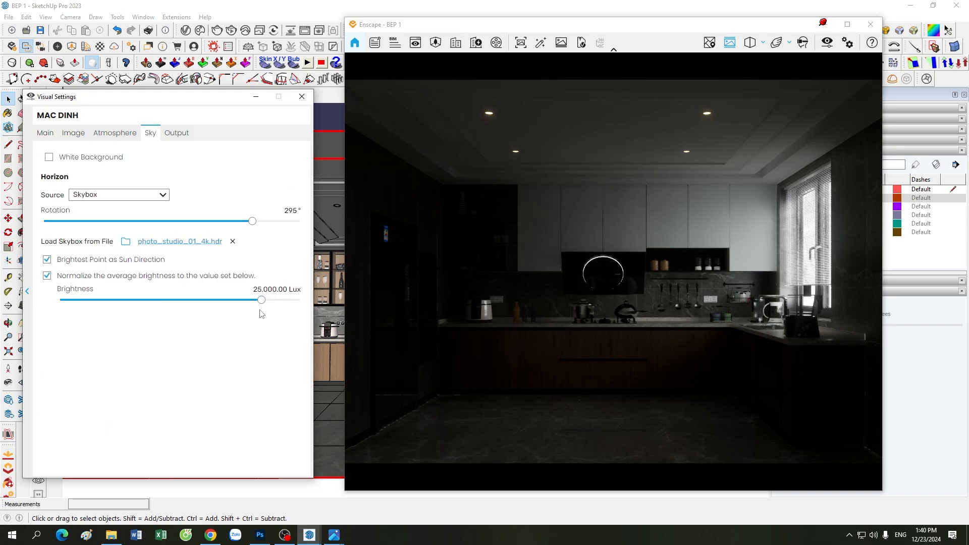
{"action": "left_click", "coordinate": [45, 132]}
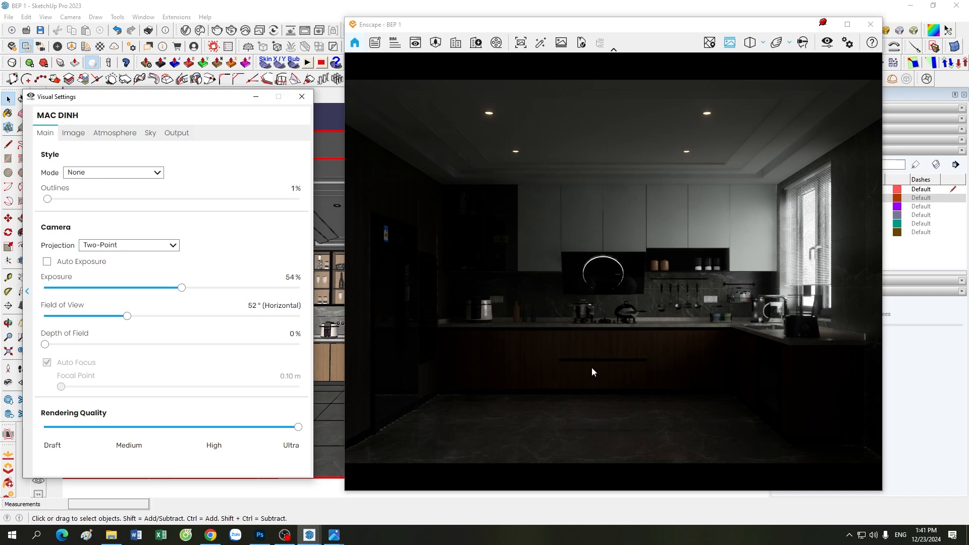
{"action": "left_click_drag", "start_coordinate": [591, 364], "coordinate": [650, 394]}
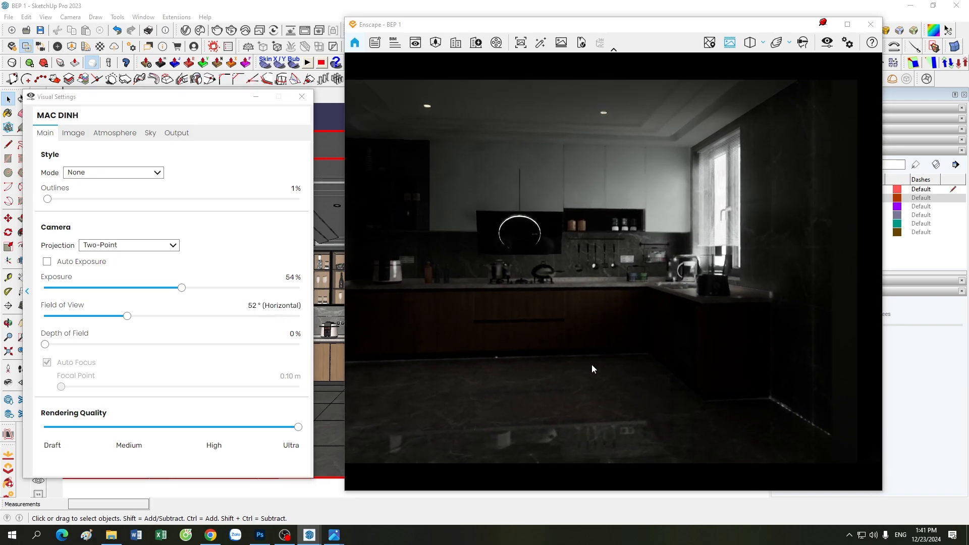
{"action": "scroll", "coordinate": [592, 364], "scroll_direction": "up", "scroll_amount": 3}
{"action": "left_click_drag", "start_coordinate": [592, 365], "coordinate": [623, 365]}
{"action": "scroll", "coordinate": [593, 365], "scroll_direction": "up", "scroll_amount": 3}
{"action": "scroll", "coordinate": [593, 364], "scroll_direction": "down", "scroll_amount": 1}
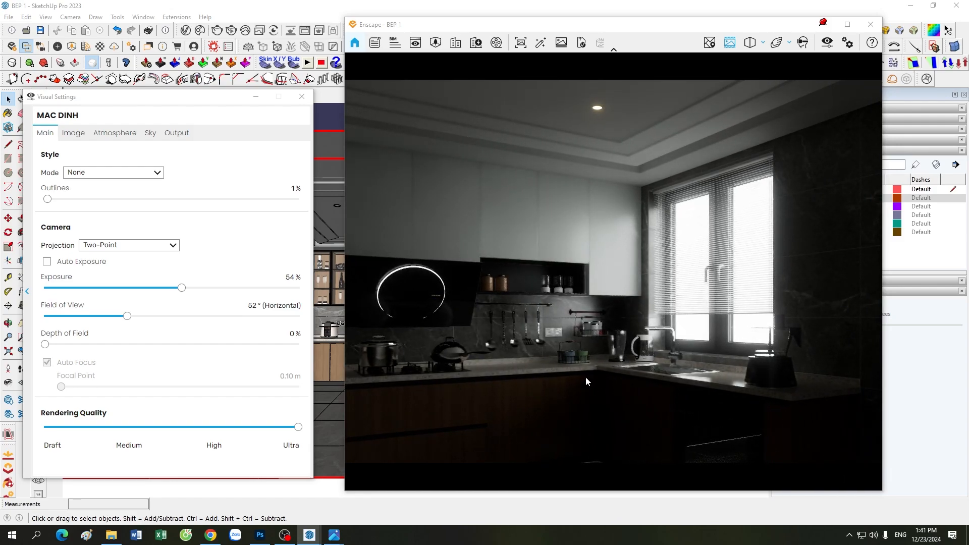
{"action": "left_click_drag", "start_coordinate": [592, 373], "coordinate": [549, 390]}
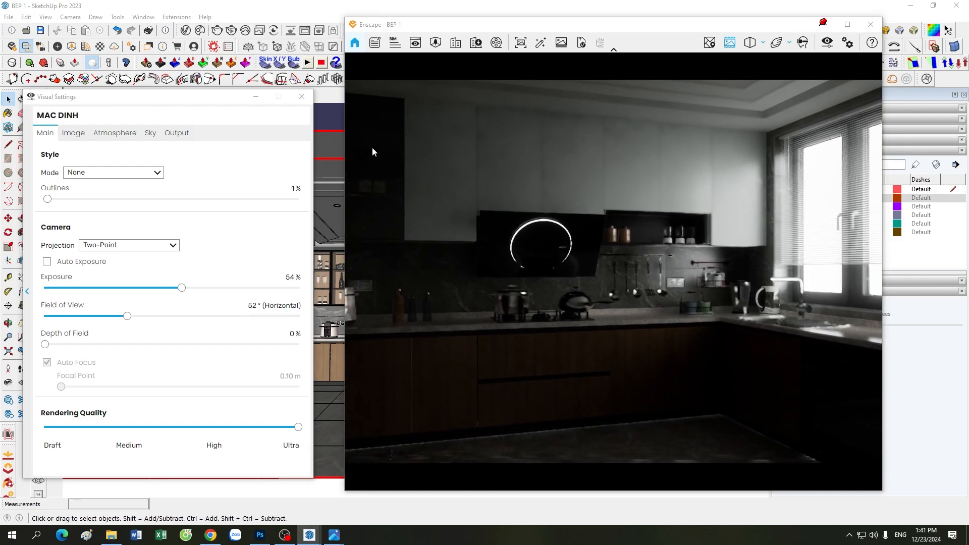
{"action": "left_click_drag", "start_coordinate": [185, 101], "coordinate": [184, 140]}
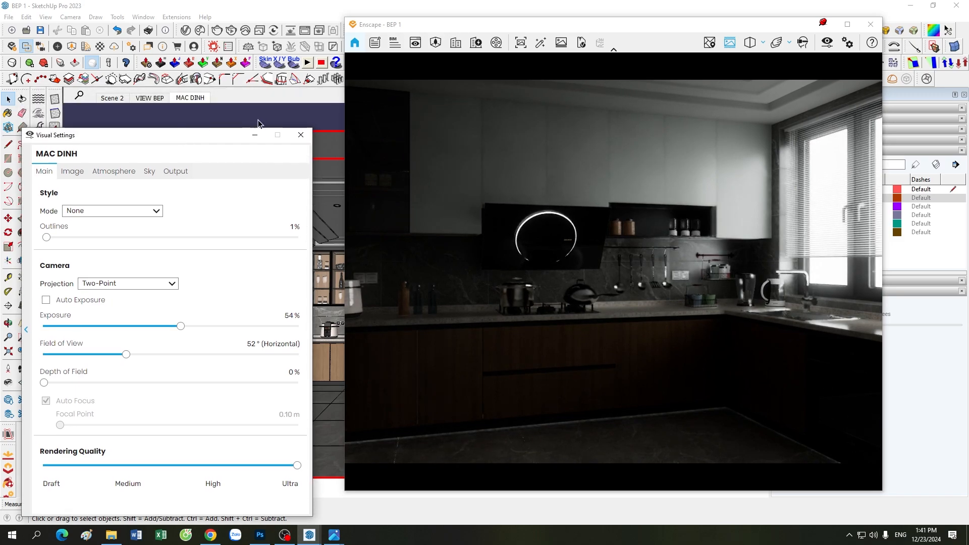
{"action": "left_click", "coordinate": [202, 99]}
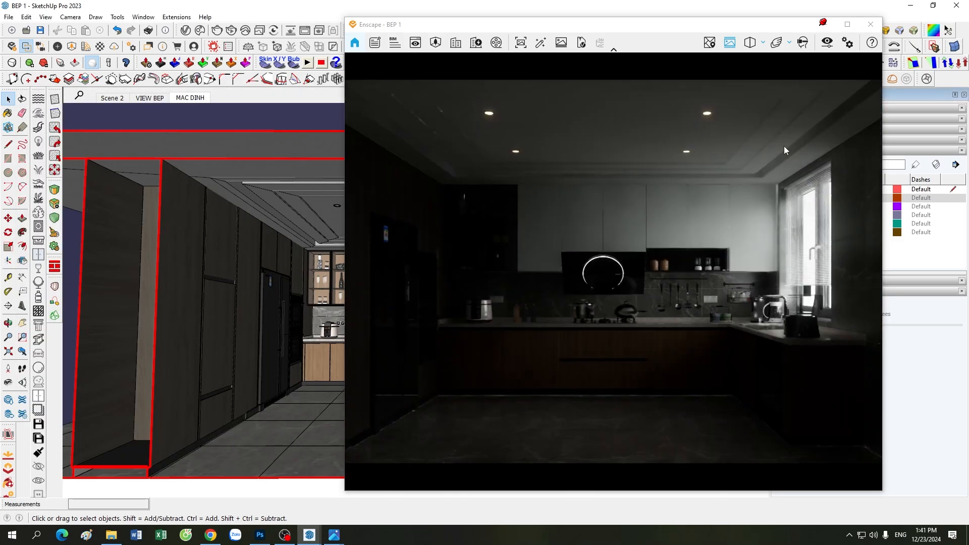
{"action": "left_click", "coordinate": [827, 43]}
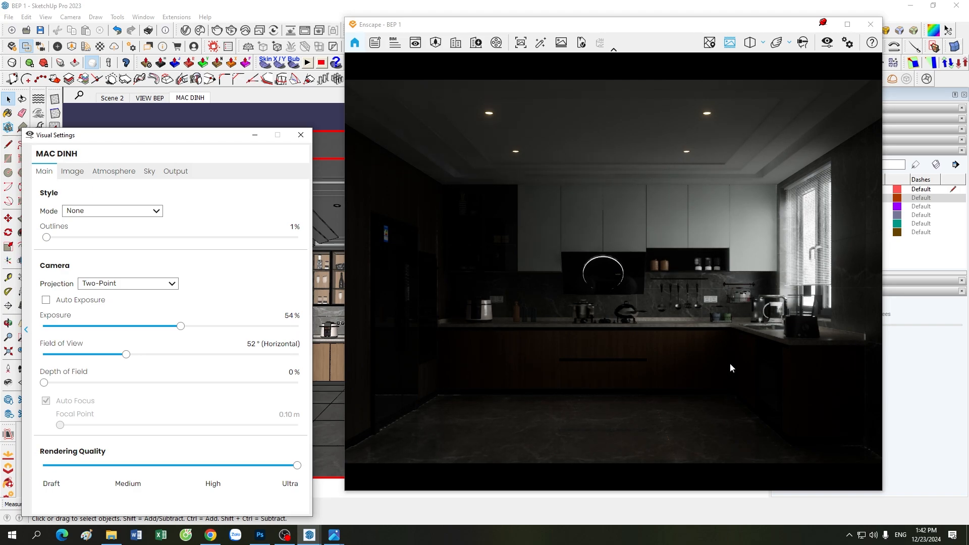
Step: Browse the Image, Atmosphere and Main tabs of Enscape Visual Settings, then close the window
{"action": "left_click", "coordinate": [77, 174]}
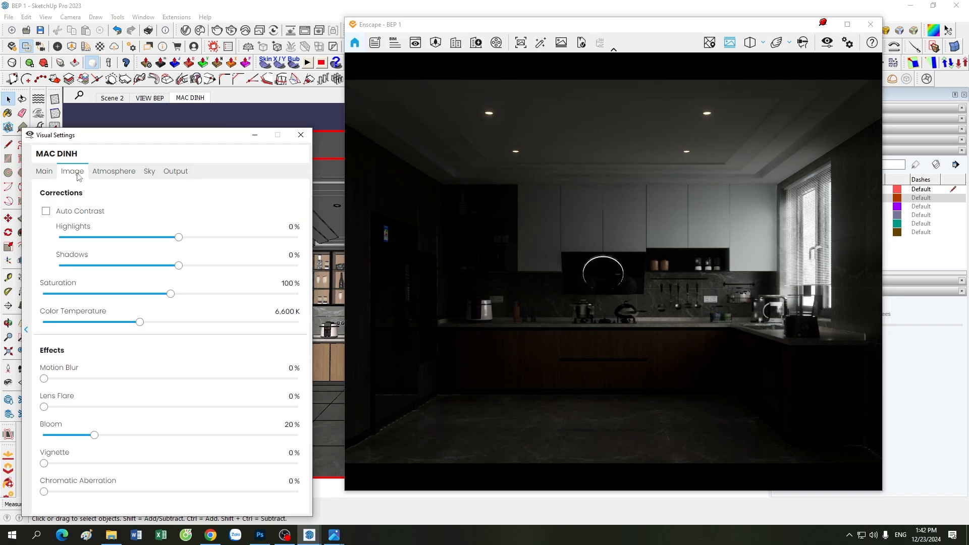
{"action": "left_click", "coordinate": [112, 174]}
{"action": "left_click", "coordinate": [83, 172]}
{"action": "left_click", "coordinate": [114, 171]}
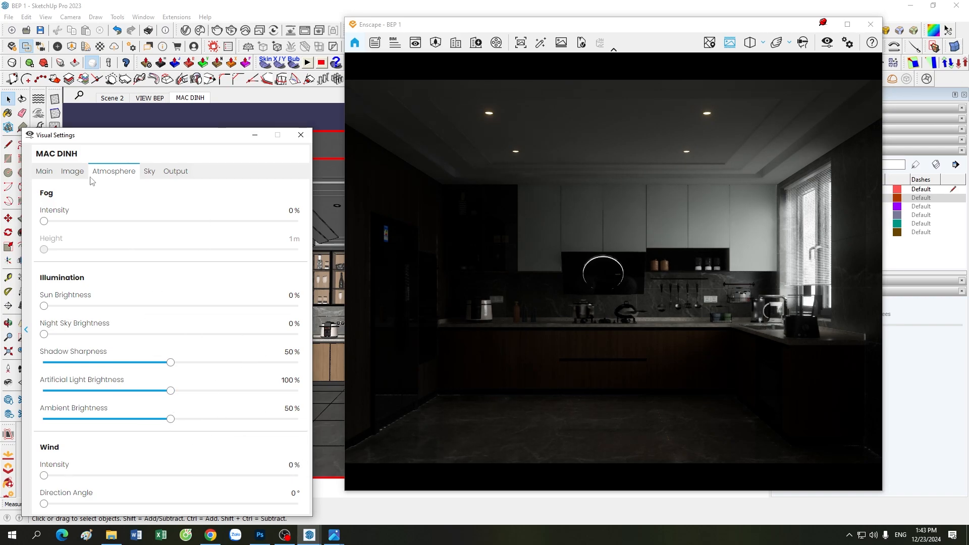
{"action": "left_click", "coordinate": [72, 172]}
{"action": "left_click", "coordinate": [45, 172]}
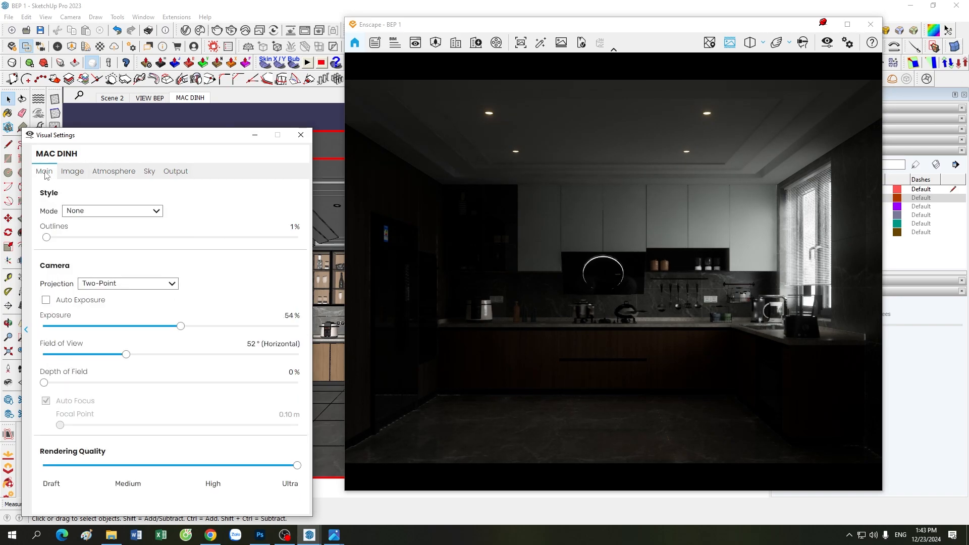
{"action": "left_click", "coordinate": [127, 174]}
{"action": "left_click", "coordinate": [254, 135]}
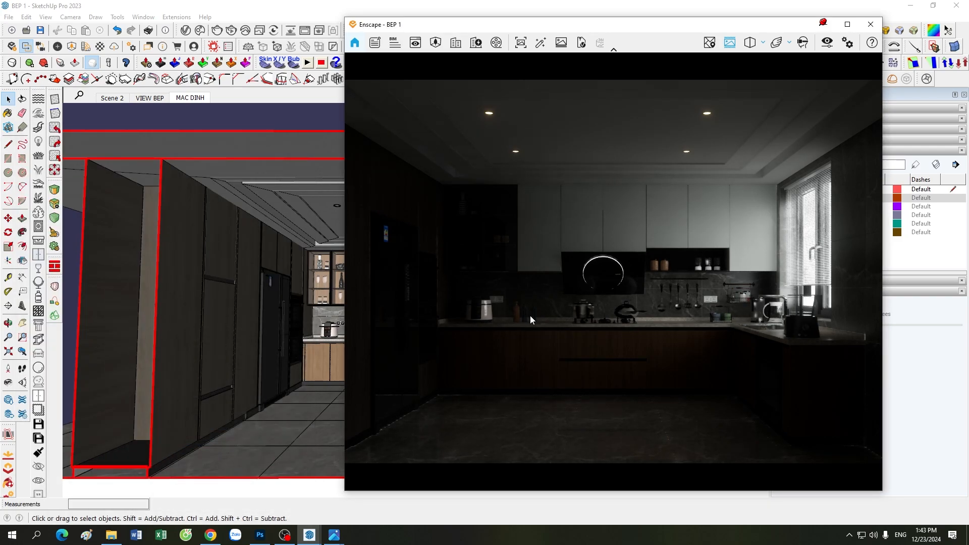
Step: Turn on the 01. DEN SPOT tag, moving the Enscape window aside and back
{"action": "scroll", "coordinate": [207, 359], "scroll_direction": "down", "scroll_amount": 3}
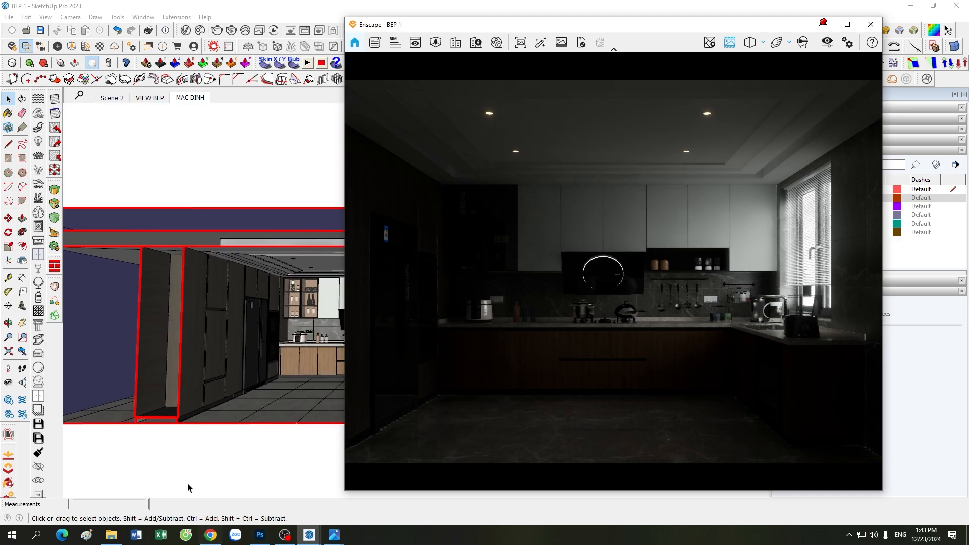
{"action": "scroll", "coordinate": [187, 377], "scroll_direction": "down", "scroll_amount": 2}
{"action": "scroll", "coordinate": [187, 377], "scroll_direction": "down", "scroll_amount": 2}
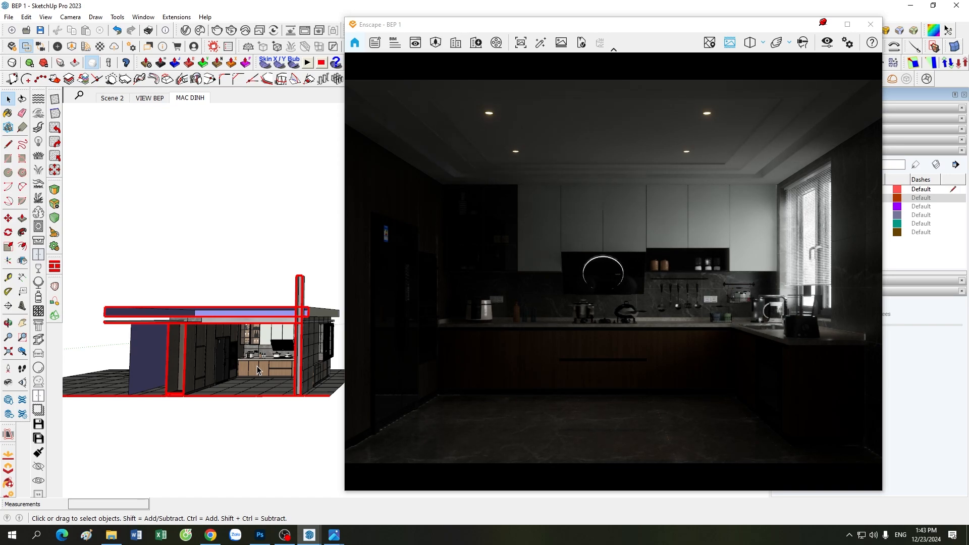
{"action": "scroll", "coordinate": [271, 348], "scroll_direction": "up", "scroll_amount": 2}
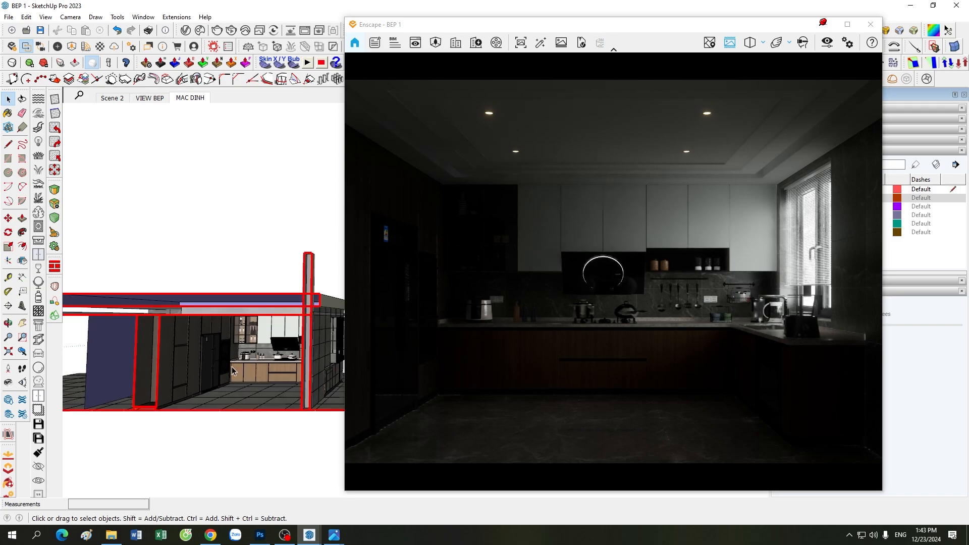
{"action": "scroll", "coordinate": [176, 389], "scroll_direction": "down", "scroll_amount": 1}
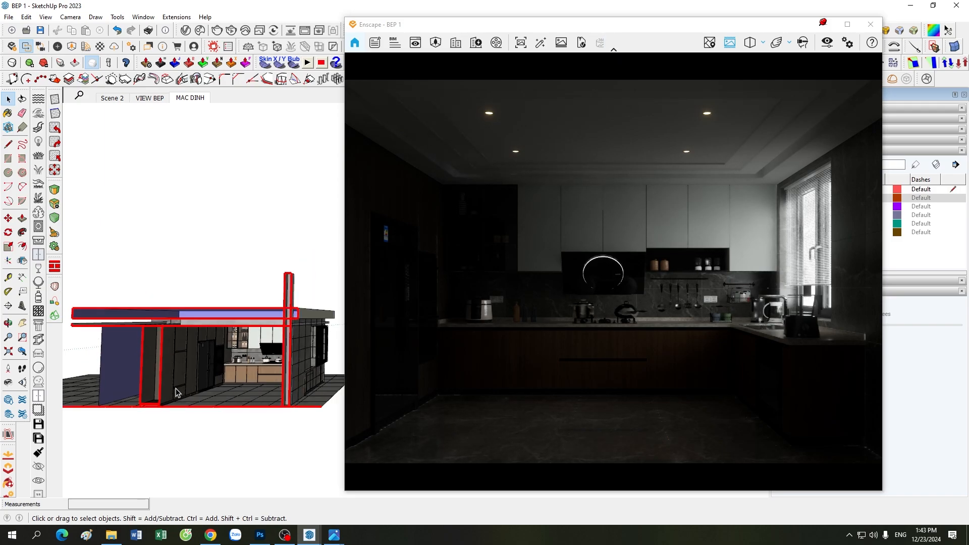
{"action": "left_click_drag", "start_coordinate": [653, 26], "coordinate": [485, 35]}
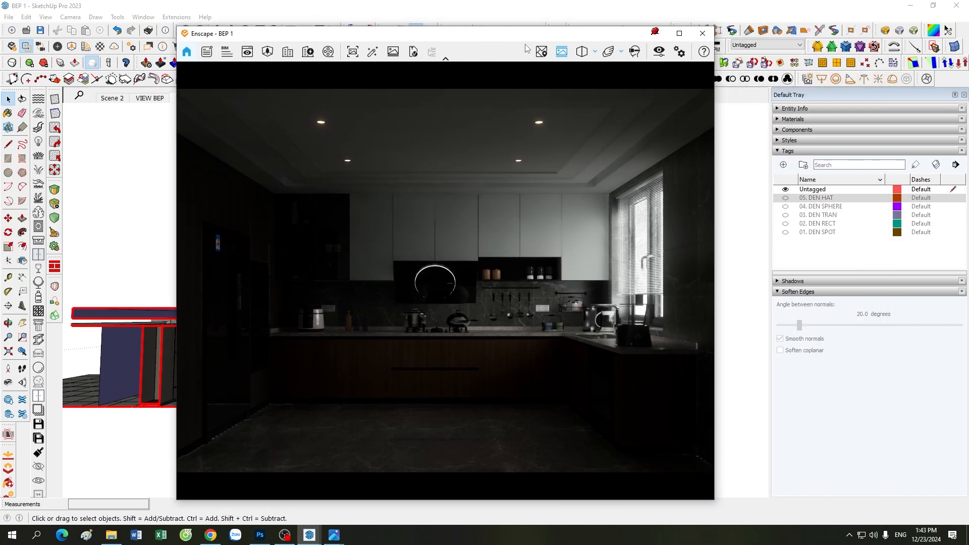
{"action": "left_click", "coordinate": [785, 232]}
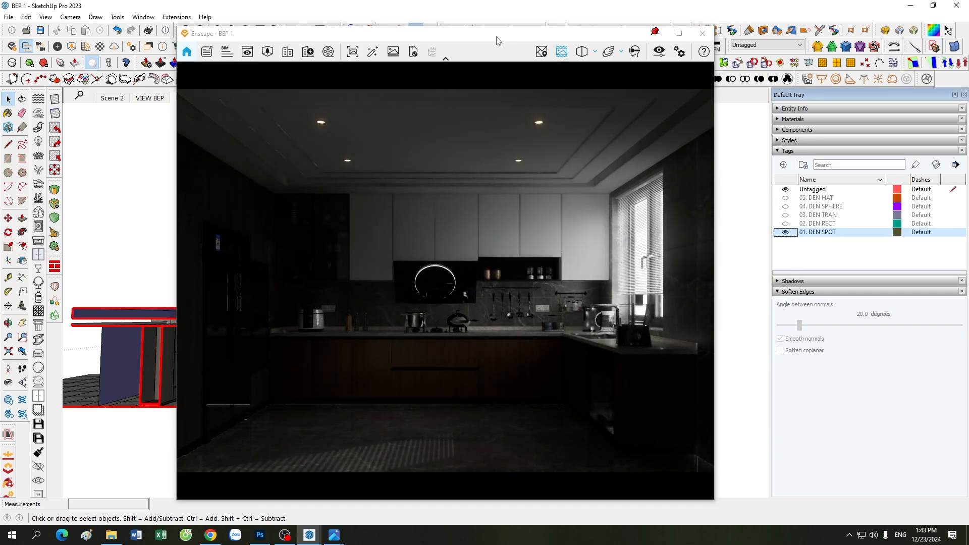
{"action": "left_click_drag", "start_coordinate": [510, 40], "coordinate": [669, 38]}
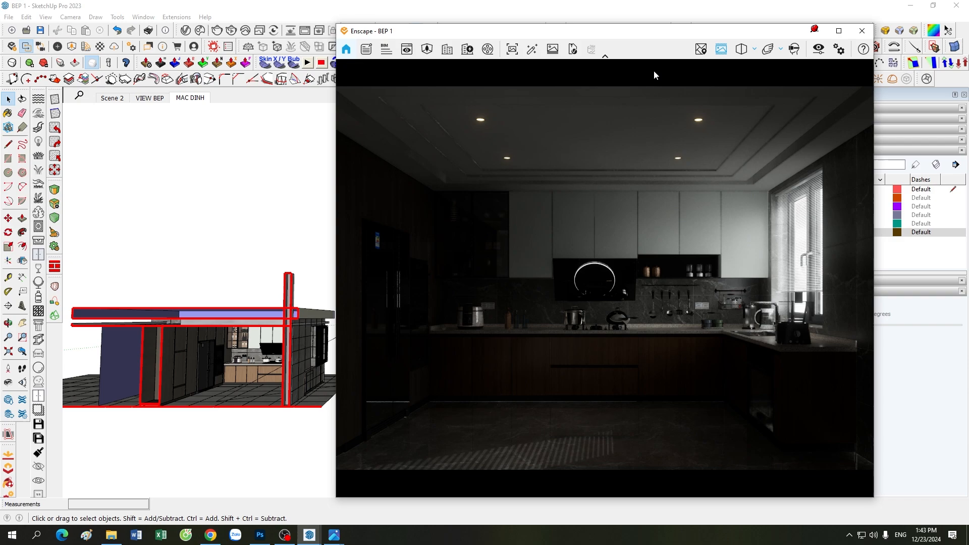
Step: Minimize Enscape and orbit and zoom the SketchUp model onto the kitchen spotlights
{"action": "left_click", "coordinate": [816, 34]}
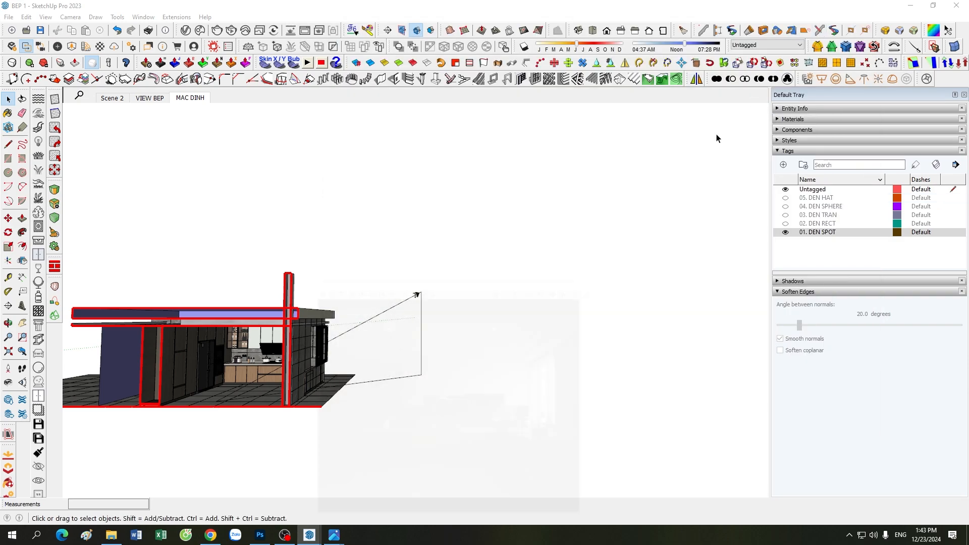
{"action": "scroll", "coordinate": [327, 299], "scroll_direction": "up", "scroll_amount": 2}
{"action": "scroll", "coordinate": [210, 402], "scroll_direction": "up", "scroll_amount": 2}
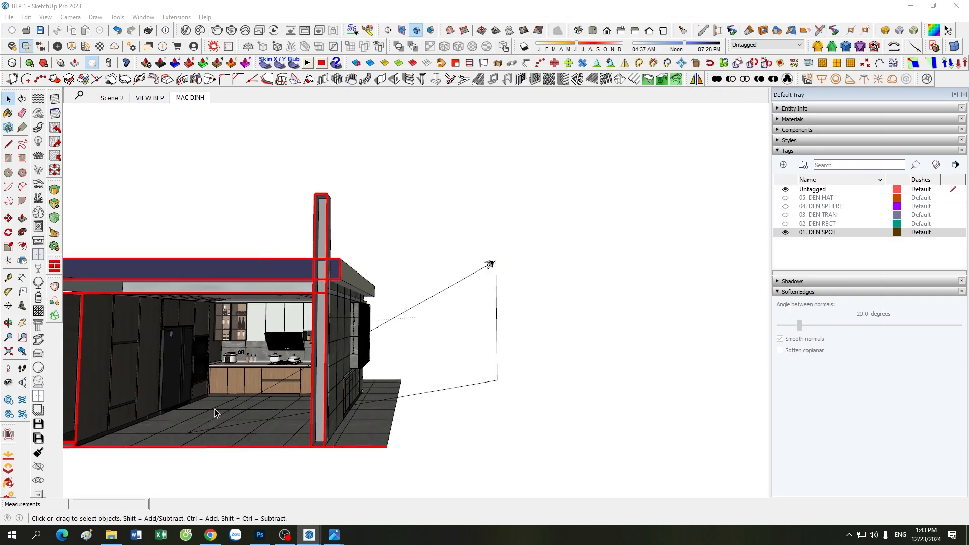
{"action": "mouse_move", "coordinate": [214, 409]}
{"action": "middle_mouse_down"}
{"action": "mouse_move", "coordinate": [355, 390]}
{"action": "mouse_move", "coordinate": [358, 399]}
{"action": "middle_mouse_up"}
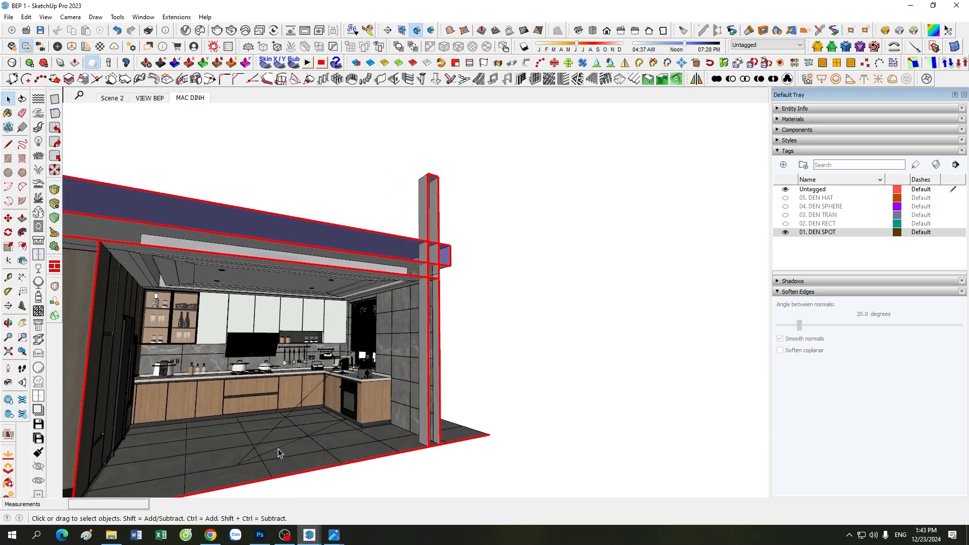
{"action": "middle_click_drag", "start_coordinate": [277, 448], "coordinate": [365, 368]}
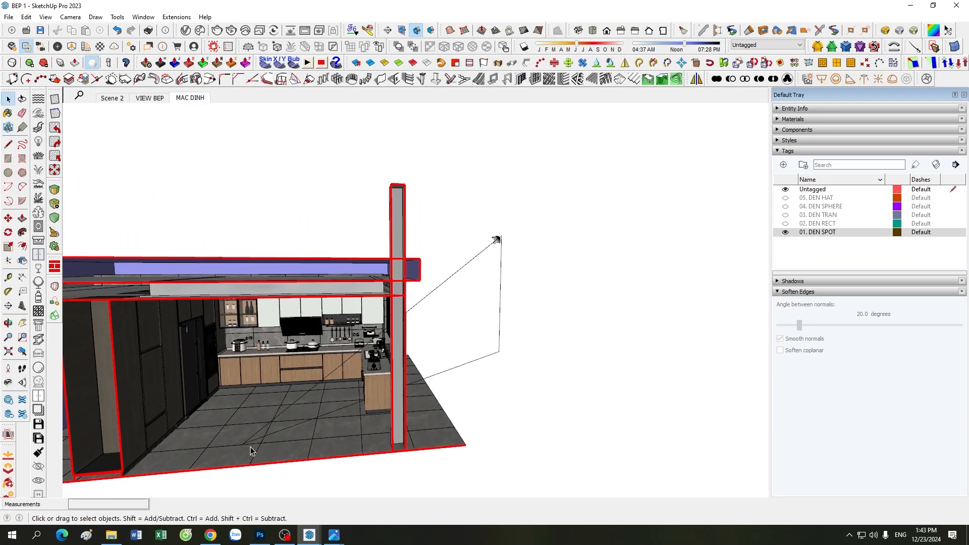
{"action": "middle_click_drag", "start_coordinate": [255, 433], "coordinate": [422, 364]}
{"action": "scroll", "coordinate": [405, 297], "scroll_direction": "up", "scroll_amount": 3}
{"action": "scroll", "coordinate": [394, 323], "scroll_direction": "down", "scroll_amount": 2}
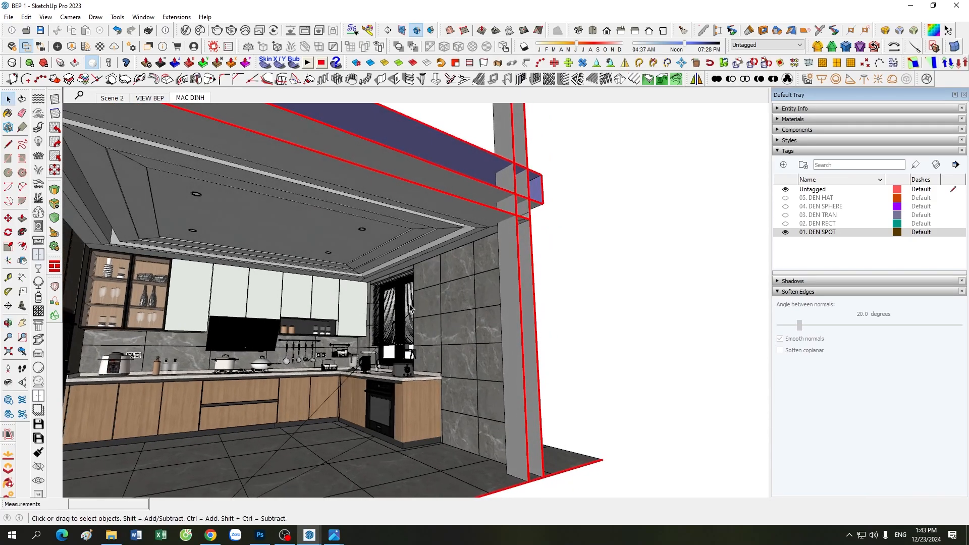
{"action": "scroll", "coordinate": [303, 316], "scroll_direction": "down", "scroll_amount": 2}
{"action": "scroll", "coordinate": [302, 316], "scroll_direction": "down", "scroll_amount": 3}
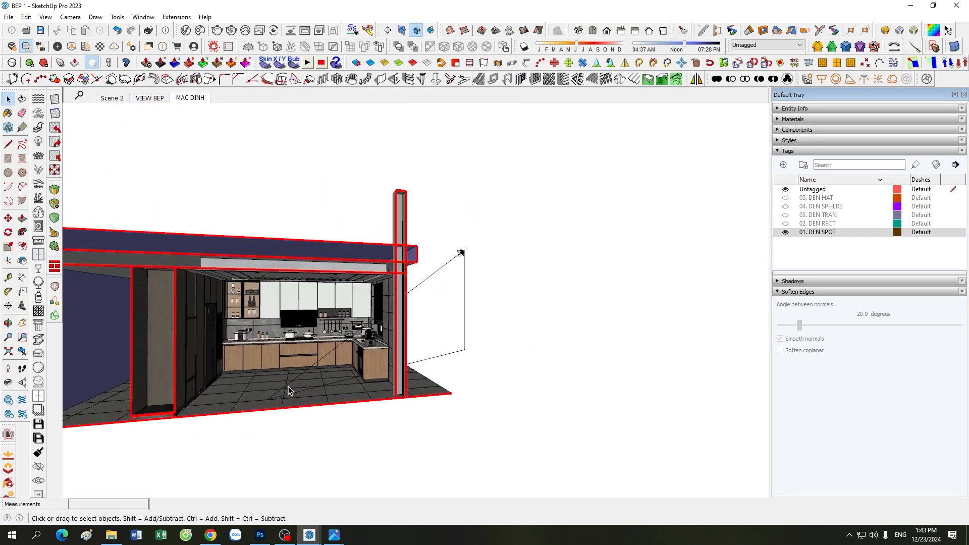
{"action": "middle_click_drag", "start_coordinate": [558, 341], "coordinate": [391, 359]}
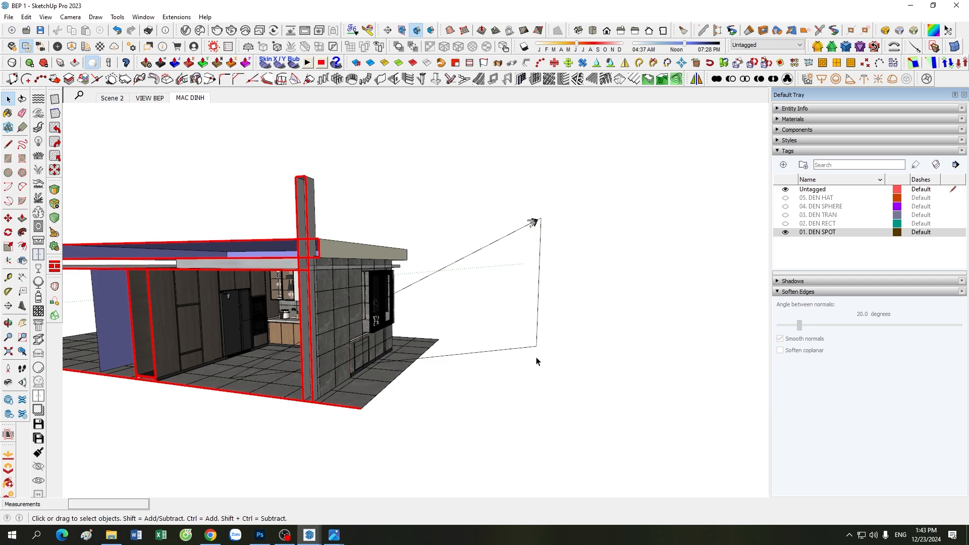
{"action": "scroll", "coordinate": [540, 204], "scroll_direction": "up", "scroll_amount": 6}
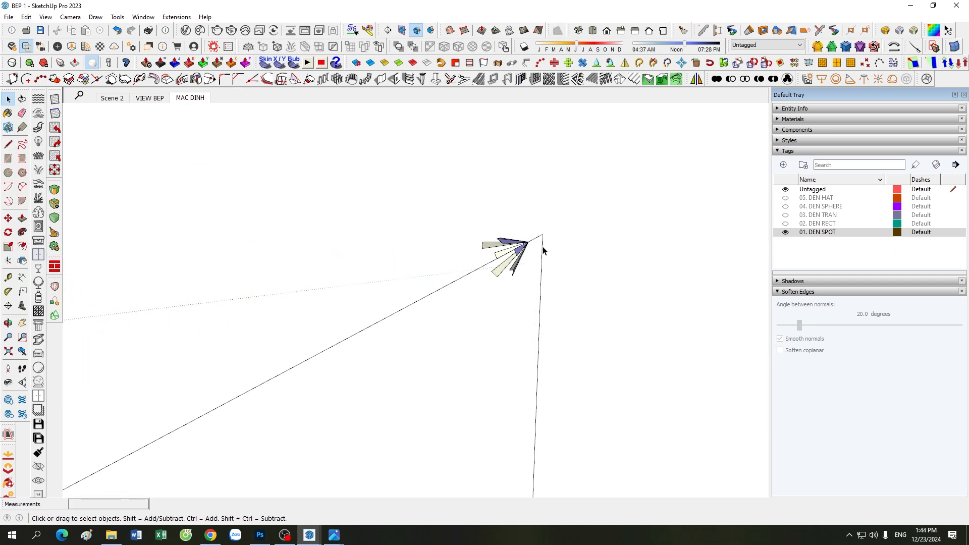
Step: Select the spot light to view its properties in the Enscape light sources panel
{"action": "left_click", "coordinate": [60, 63]}
{"action": "left_click", "coordinate": [485, 243]}
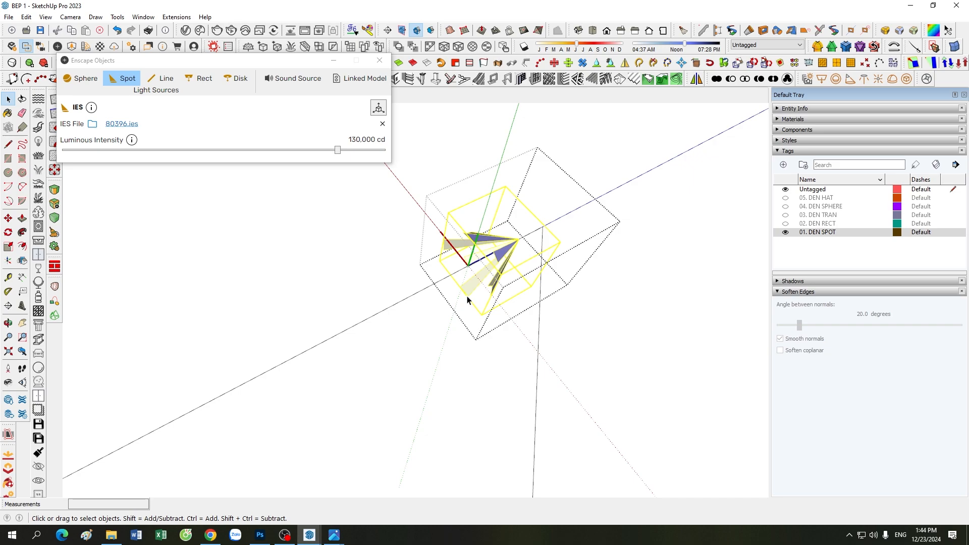
{"action": "scroll", "coordinate": [469, 300], "scroll_direction": "down", "scroll_amount": 6}
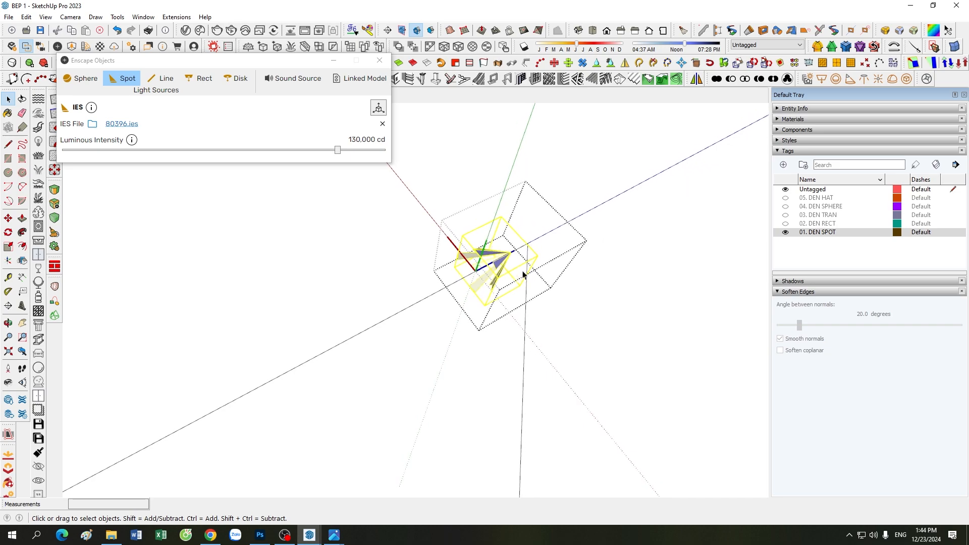
{"action": "scroll", "coordinate": [556, 246], "scroll_direction": "down", "scroll_amount": 1}
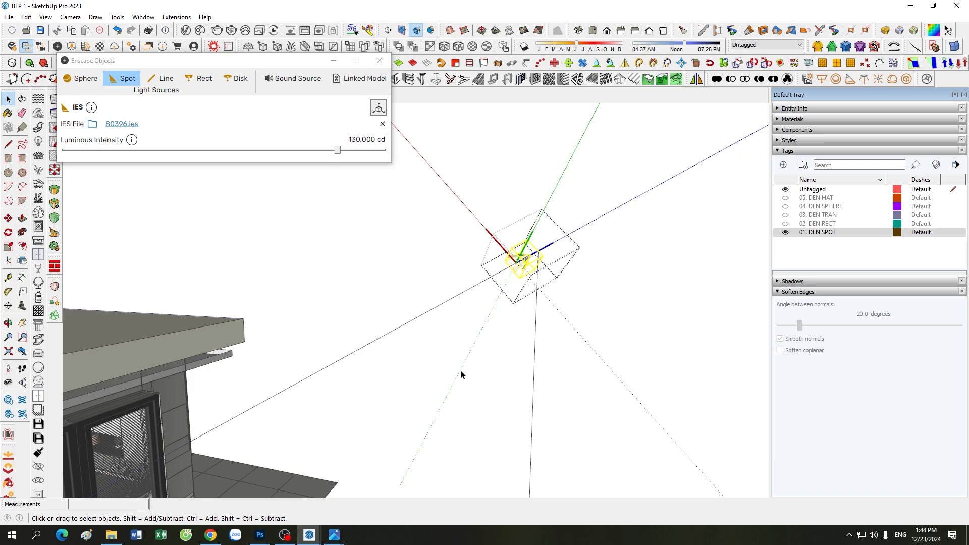
Step: Deselect the spot light and orbit the view to look into the kitchen interior
{"action": "left_click", "coordinate": [469, 359]}
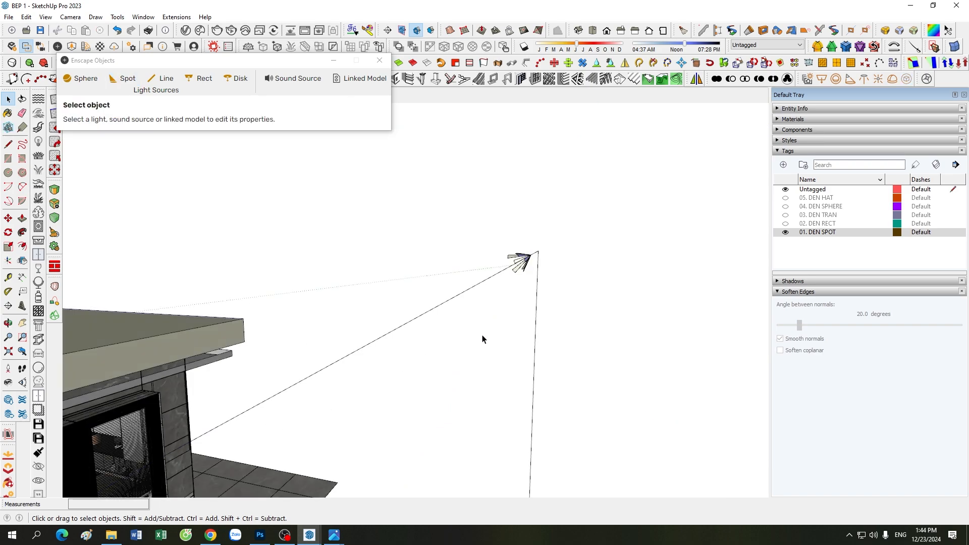
{"action": "scroll", "coordinate": [572, 229], "scroll_direction": "down", "scroll_amount": 8}
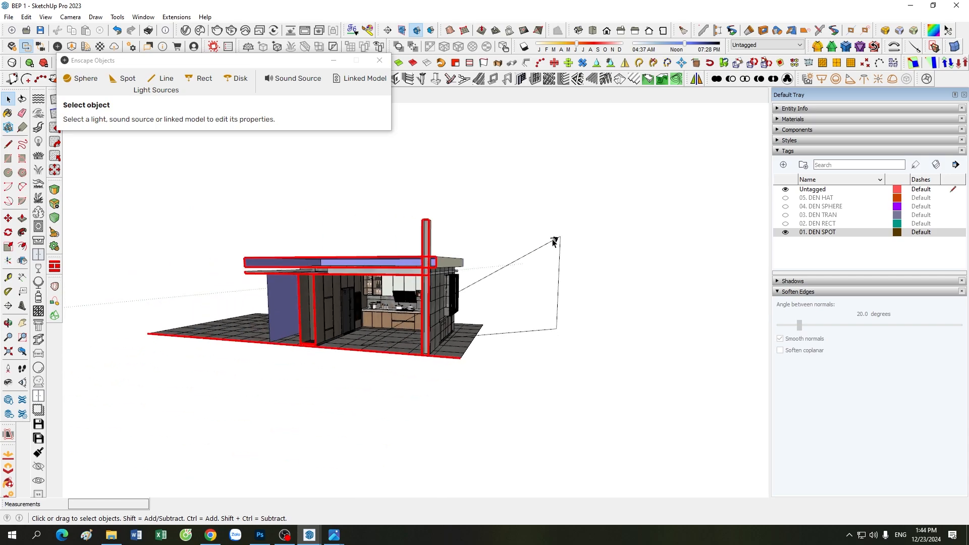
{"action": "scroll", "coordinate": [379, 327], "scroll_direction": "up", "scroll_amount": 2}
{"action": "middle_click_drag", "start_coordinate": [379, 327], "coordinate": [468, 283]}
{"action": "scroll", "coordinate": [468, 283], "scroll_direction": "up", "scroll_amount": 3}
{"action": "scroll", "coordinate": [467, 283], "scroll_direction": "up", "scroll_amount": 2}
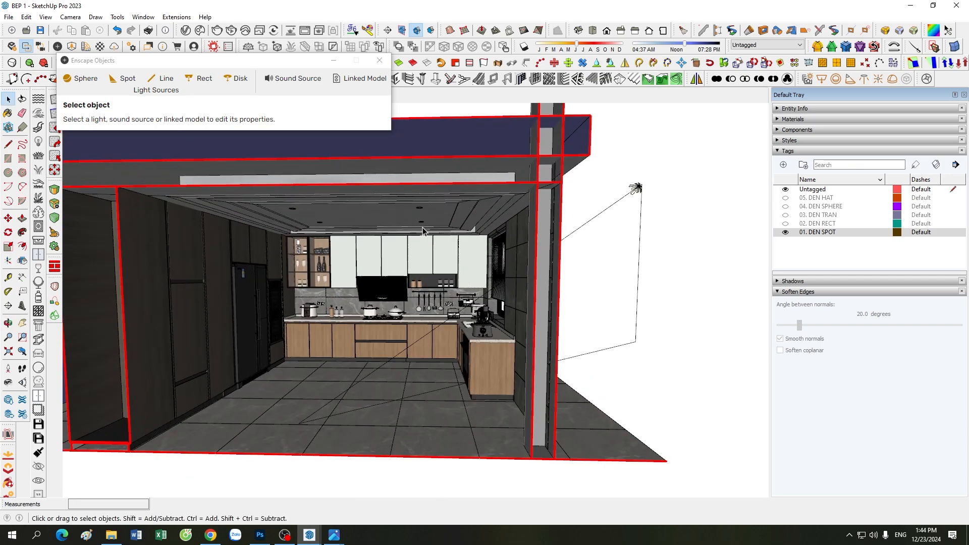
Step: Bring the Enscape render forward and zoom around the rendered kitchen
{"action": "mouse_move", "coordinate": [309, 535]}
{"action": "left_click", "coordinate": [357, 492]}
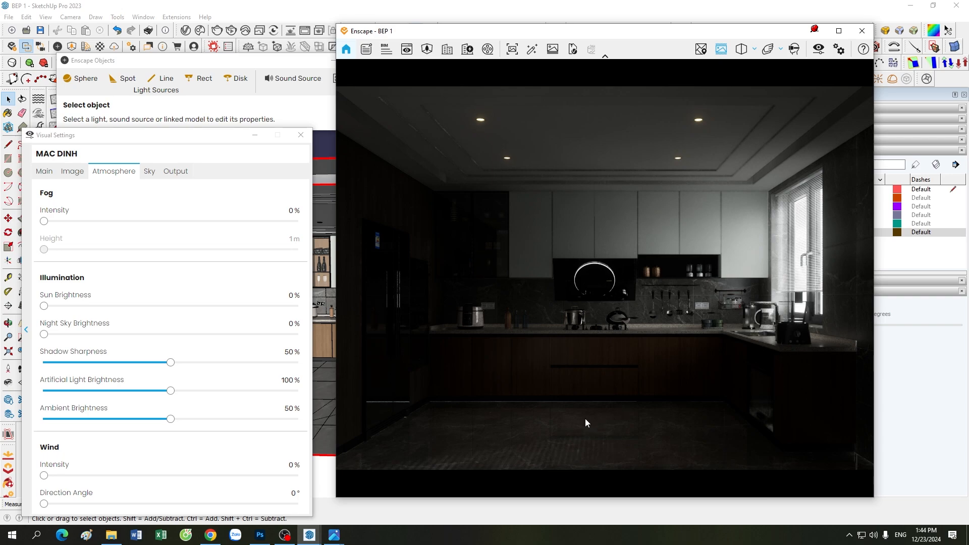
{"action": "left_click_drag", "start_coordinate": [584, 418], "coordinate": [556, 415]}
{"action": "scroll", "coordinate": [583, 416], "scroll_direction": "up", "scroll_amount": 5}
{"action": "scroll", "coordinate": [596, 419], "scroll_direction": "up", "scroll_amount": 5}
{"action": "scroll", "coordinate": [592, 401], "scroll_direction": "down", "scroll_amount": 6}
{"action": "scroll", "coordinate": [578, 409], "scroll_direction": "down", "scroll_amount": 3}
{"action": "scroll", "coordinate": [556, 415], "scroll_direction": "up", "scroll_amount": 4}
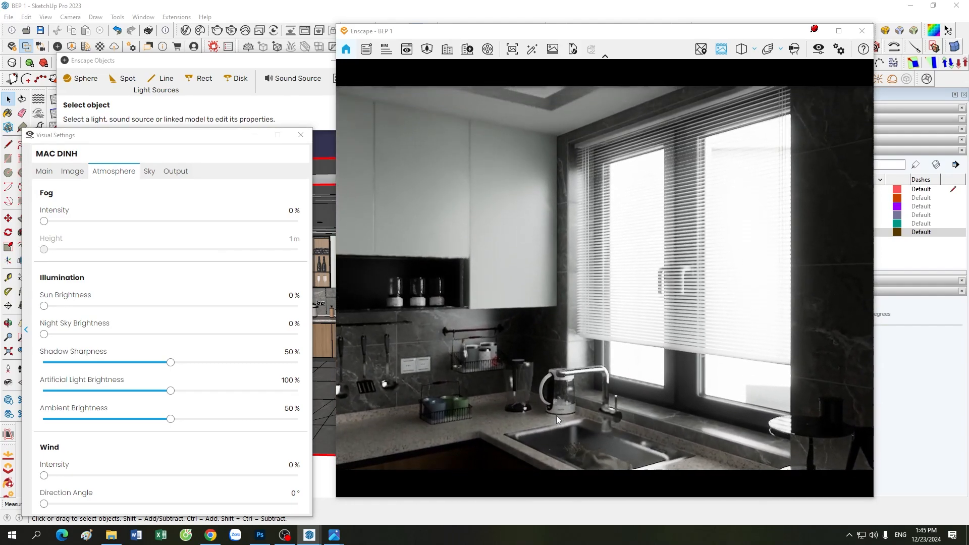
{"action": "scroll", "coordinate": [539, 346], "scroll_direction": "down", "scroll_amount": 3}
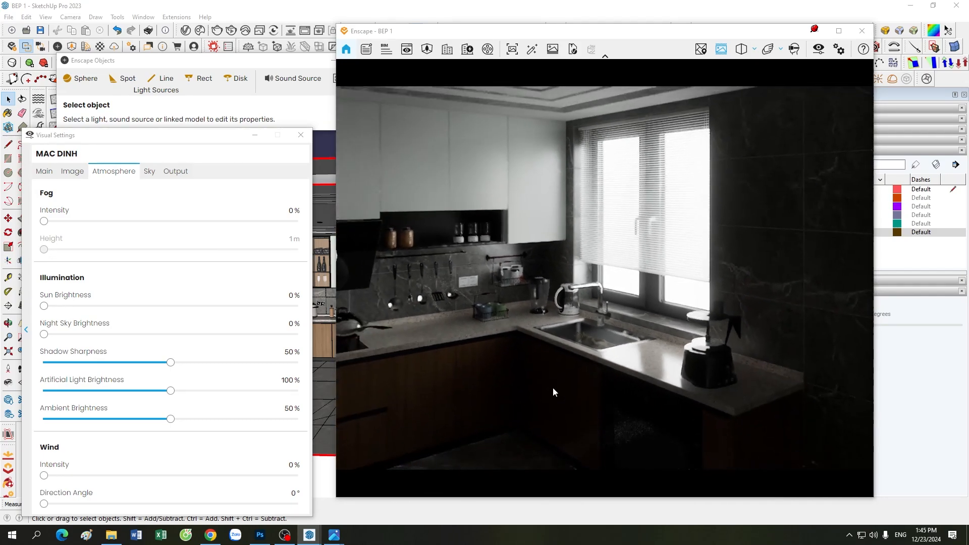
Step: Inspect the hood, window wall and counter lighting, closing Visual Settings and ending on the hob wall
{"action": "left_click_drag", "start_coordinate": [555, 385], "coordinate": [581, 323]}
{"action": "scroll", "coordinate": [557, 388], "scroll_direction": "down", "scroll_amount": 3}
{"action": "left_click_drag", "start_coordinate": [577, 383], "coordinate": [595, 338]}
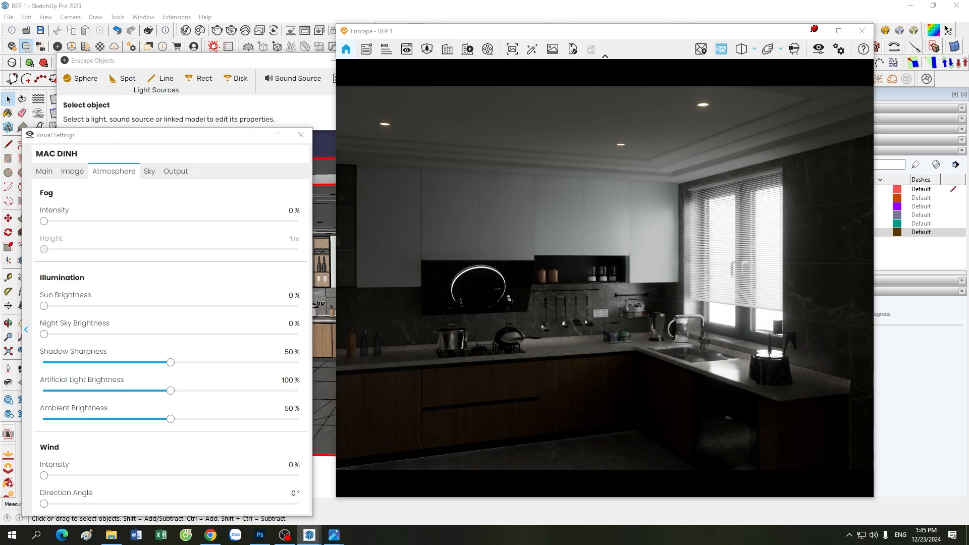
{"action": "left_click_drag", "start_coordinate": [663, 362], "coordinate": [627, 386]}
{"action": "left_click_drag", "start_coordinate": [745, 195], "coordinate": [742, 205]}
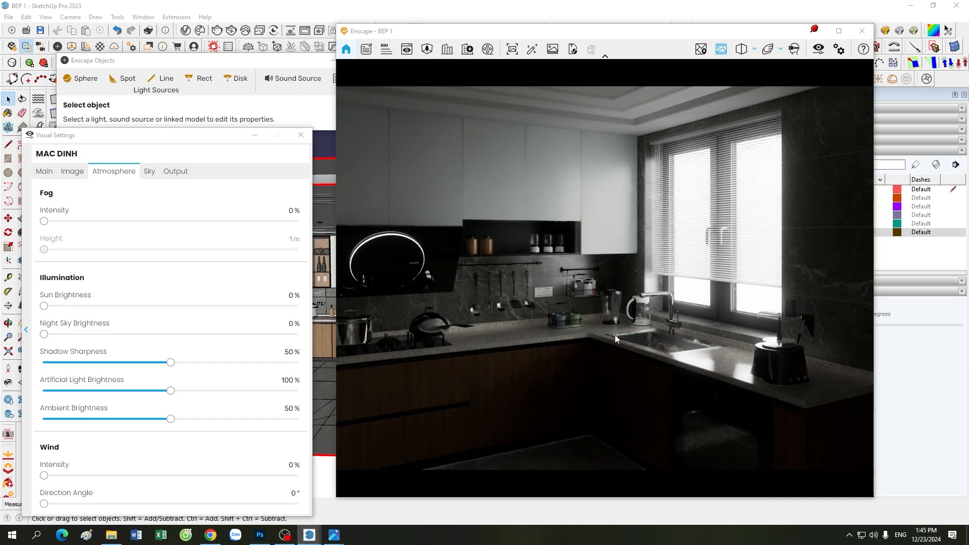
{"action": "left_click_drag", "start_coordinate": [556, 301], "coordinate": [594, 389]}
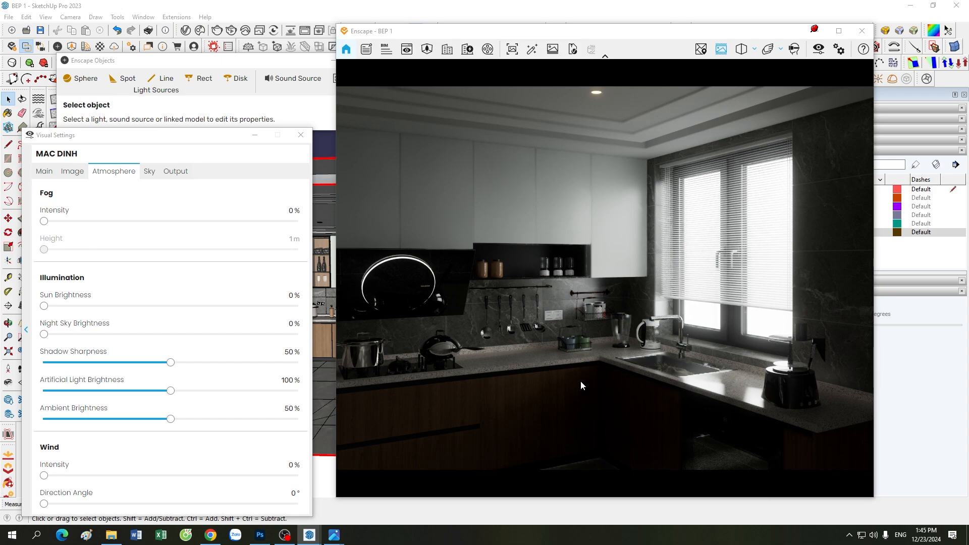
{"action": "left_click", "coordinate": [254, 135]}
{"action": "left_click_drag", "start_coordinate": [651, 323], "coordinate": [564, 352]}
Step: Move the Enscape camera back and right, inspect the floor reflections, then minimize the viewer
{"action": "key", "text": "s"}
{"action": "key", "text": "d"}
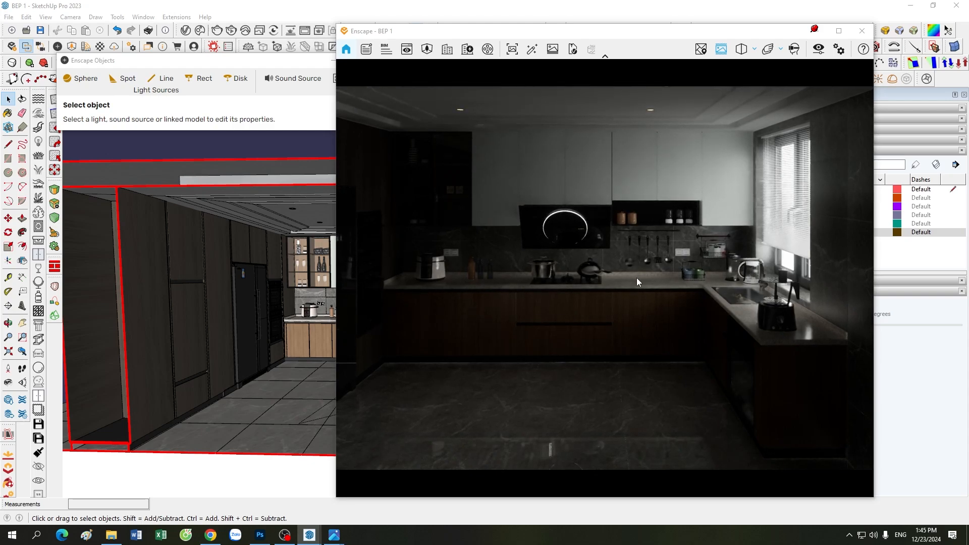
{"action": "left_click_drag", "start_coordinate": [658, 262], "coordinate": [595, 379]}
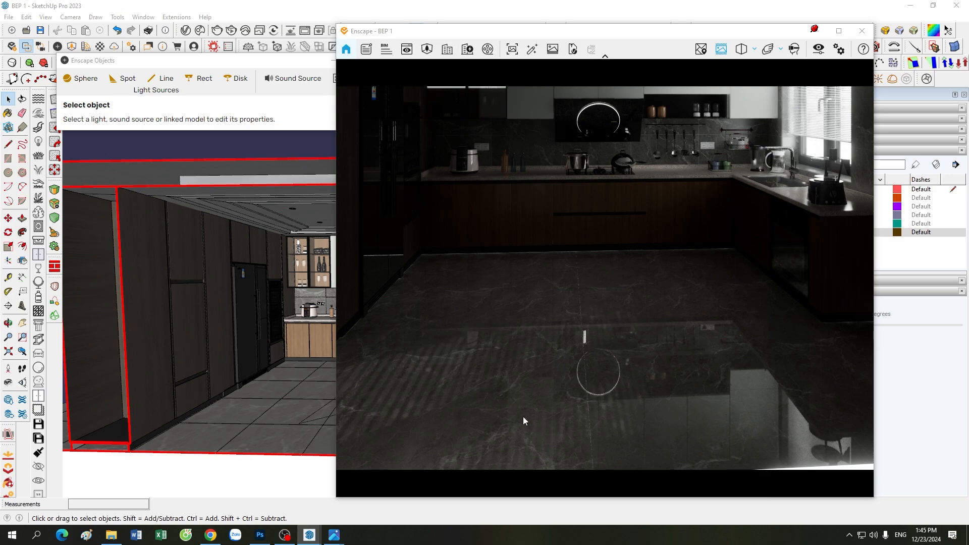
{"action": "left_click_drag", "start_coordinate": [518, 340], "coordinate": [622, 379]}
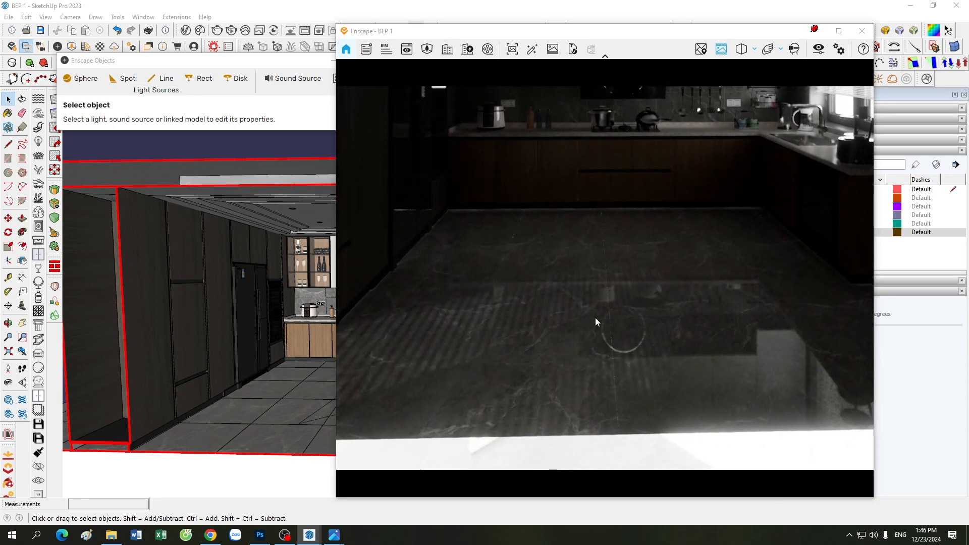
{"action": "left_click_drag", "start_coordinate": [593, 414], "coordinate": [547, 361]}
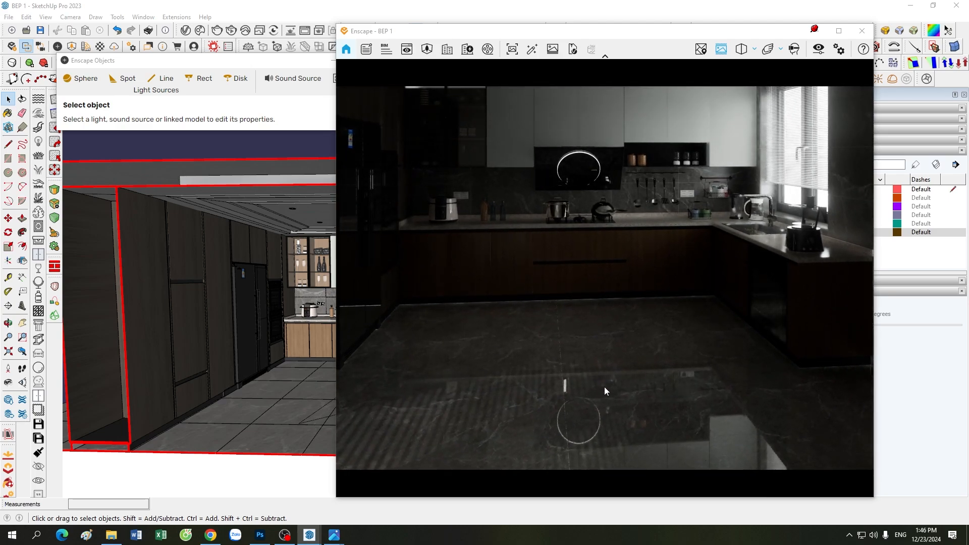
{"action": "left_click", "coordinate": [815, 31]}
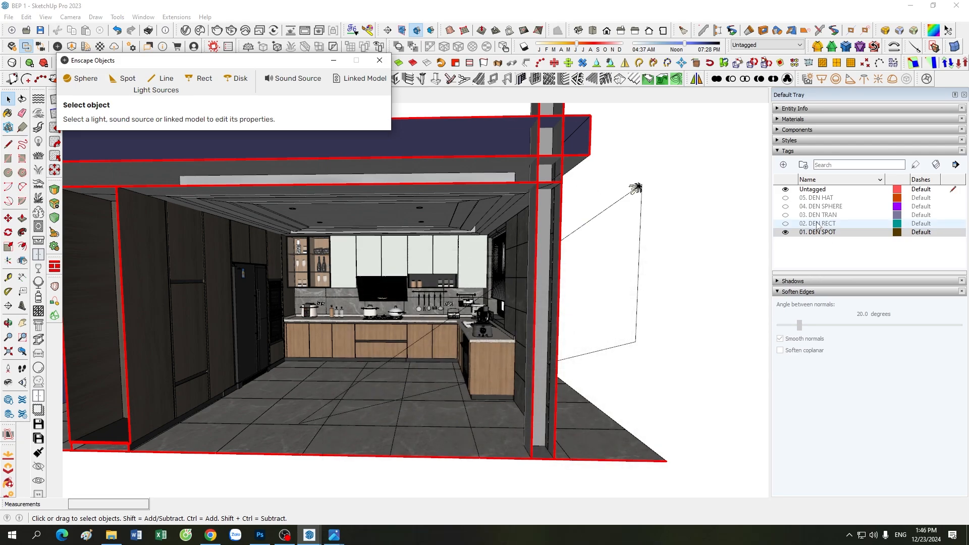
Step: Show the 02. DEN RECT tag and select the rectangular window light to check it
{"action": "left_click", "coordinate": [786, 223]}
{"action": "scroll", "coordinate": [410, 353], "scroll_direction": "up", "scroll_amount": 8}
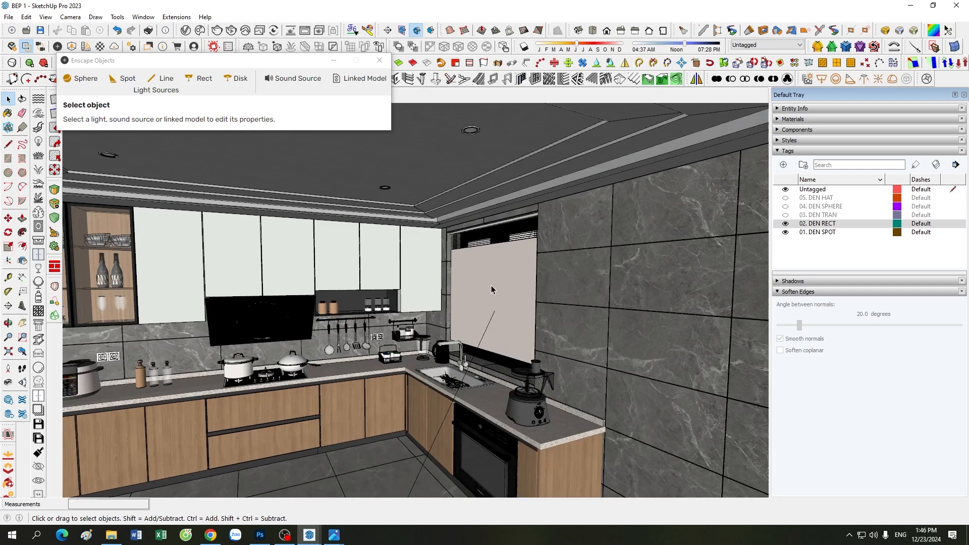
{"action": "left_click", "coordinate": [491, 289]}
{"action": "scroll", "coordinate": [491, 288], "scroll_direction": "down", "scroll_amount": 5}
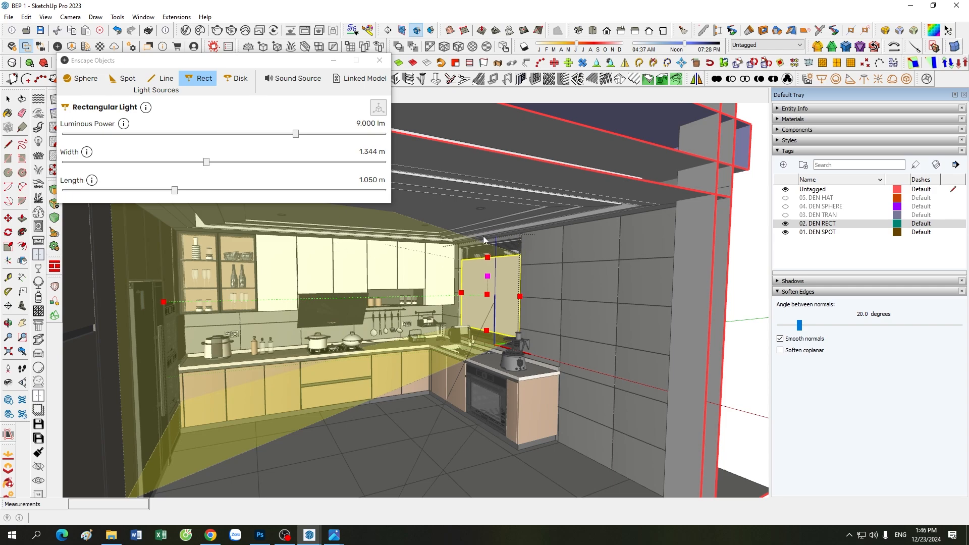
Step: Deselect the light and bring the Enscape render window back to the front
{"action": "key", "text": "space"}
{"action": "left_click", "coordinate": [472, 447]}
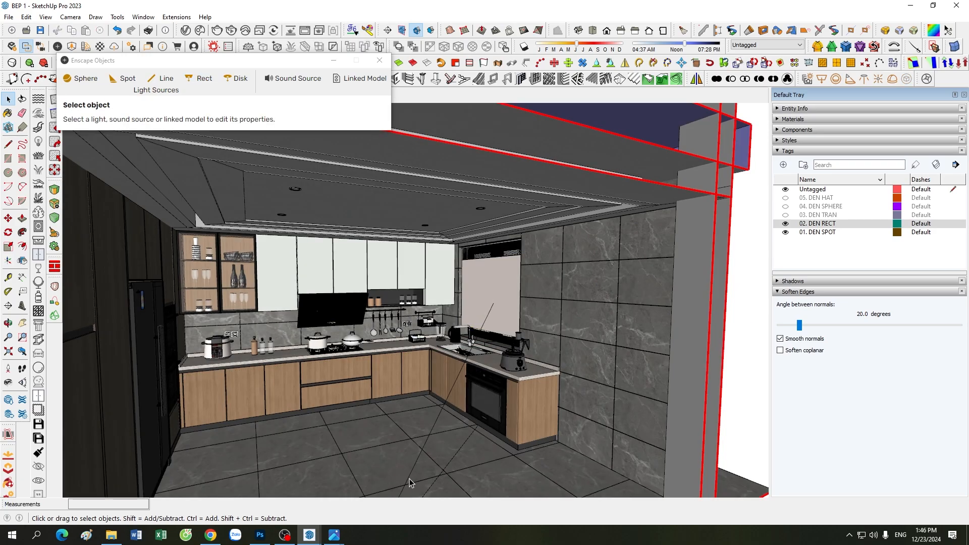
{"action": "left_click", "coordinate": [309, 535]}
{"action": "left_click", "coordinate": [314, 495]}
Step: Look up at the ceiling lights, slide the render camera left, and close Visual Settings
{"action": "left_click_drag", "start_coordinate": [504, 321], "coordinate": [571, 371]}
{"action": "scroll", "coordinate": [570, 374], "scroll_direction": "down", "scroll_amount": 4}
{"action": "scroll", "coordinate": [571, 372], "scroll_direction": "up", "scroll_amount": 3}
{"action": "key", "text": "a"}
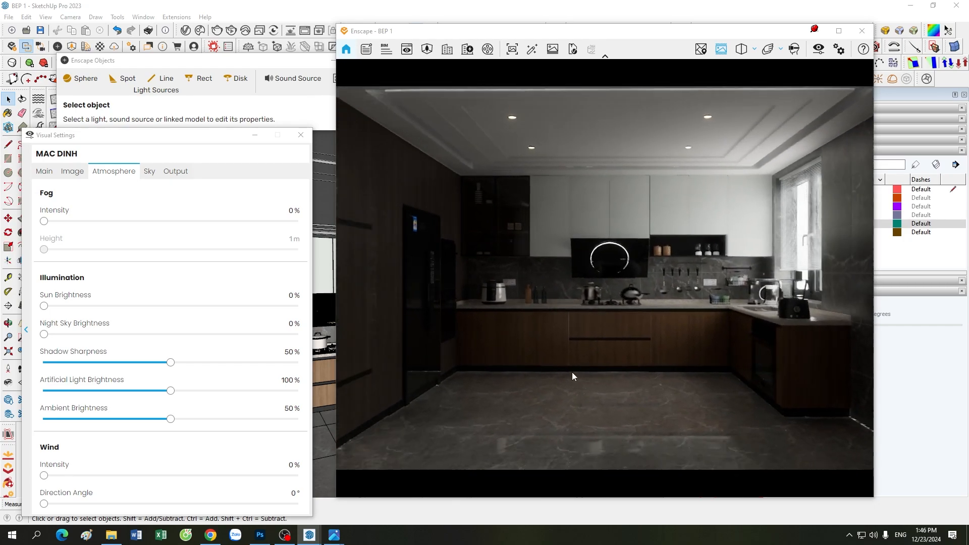
{"action": "left_click", "coordinate": [254, 135]}
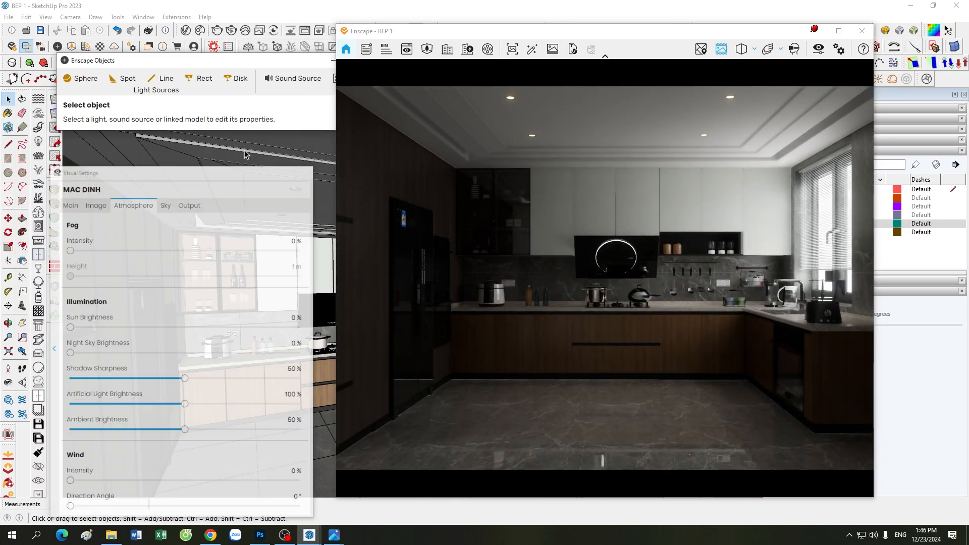
{"action": "scroll", "coordinate": [148, 347], "scroll_direction": "down", "scroll_amount": 10}
{"action": "scroll", "coordinate": [171, 359], "scroll_direction": "up", "scroll_amount": 6}
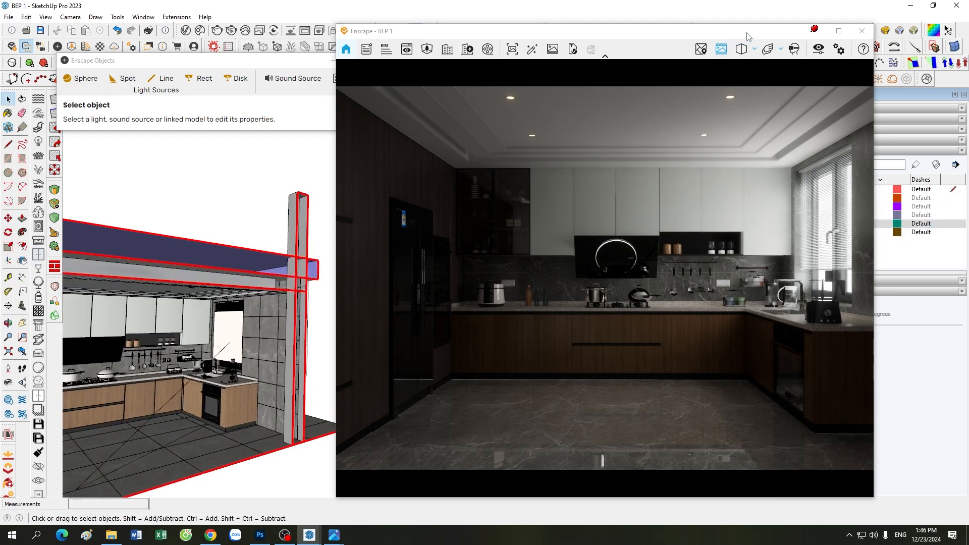
Step: Move the render window aside to show colour temperature swatches, then reorbit the SketchUp model
{"action": "left_click_drag", "start_coordinate": [749, 36], "coordinate": [589, 36]}
{"action": "left_click", "coordinate": [809, 119]}
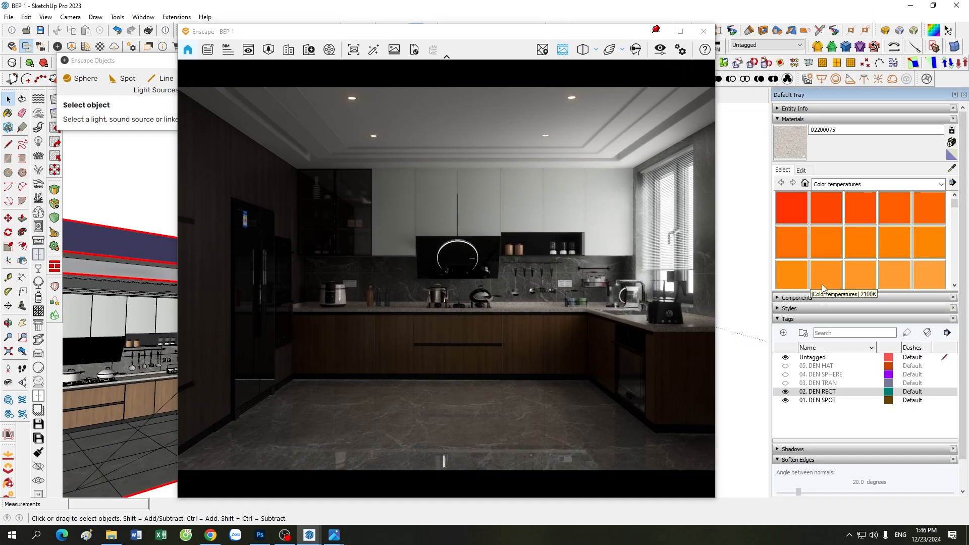
{"action": "mouse_move", "coordinate": [587, 36]}
{"action": "left_mouse_down"}
{"action": "mouse_move", "coordinate": [766, 30]}
{"action": "mouse_move", "coordinate": [754, 36]}
{"action": "left_mouse_up"}
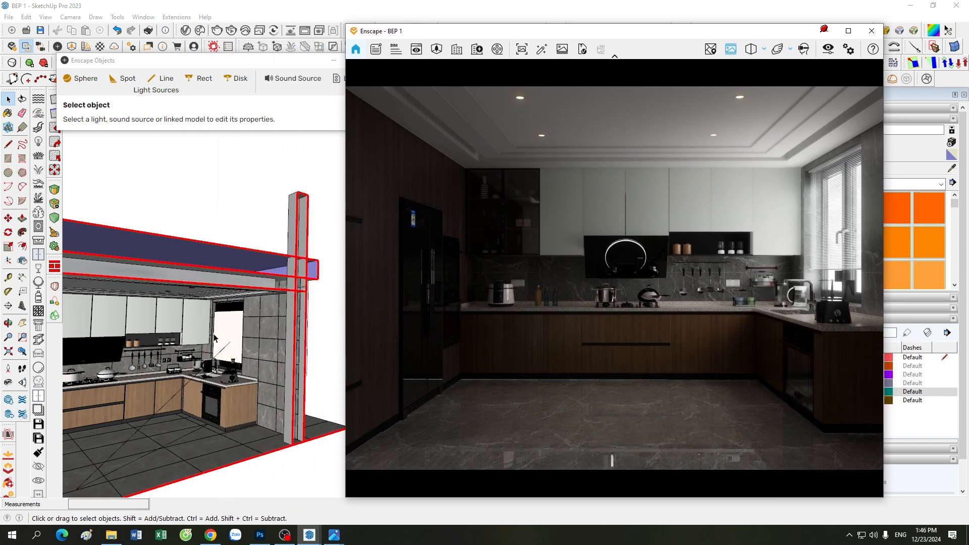
{"action": "left_click", "coordinate": [962, 194]}
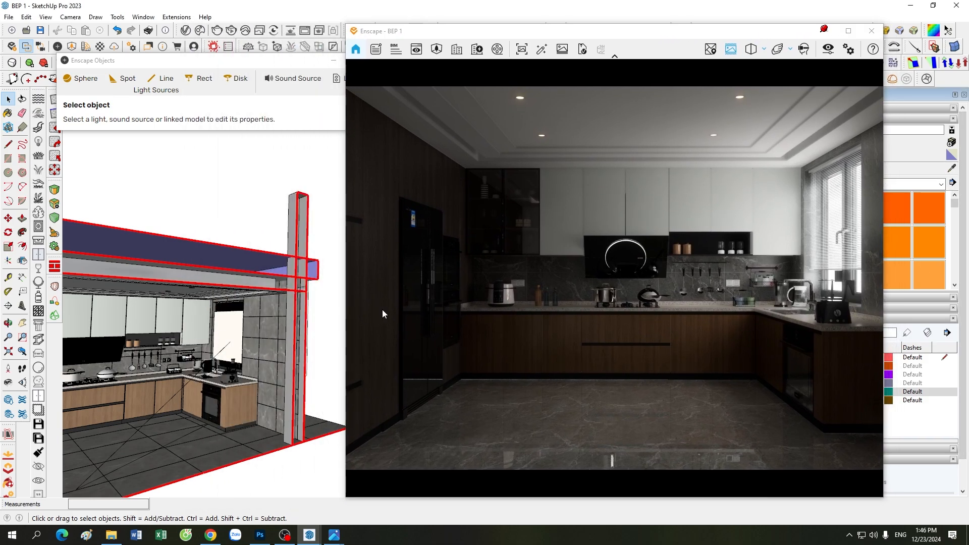
{"action": "key", "text": "b"}
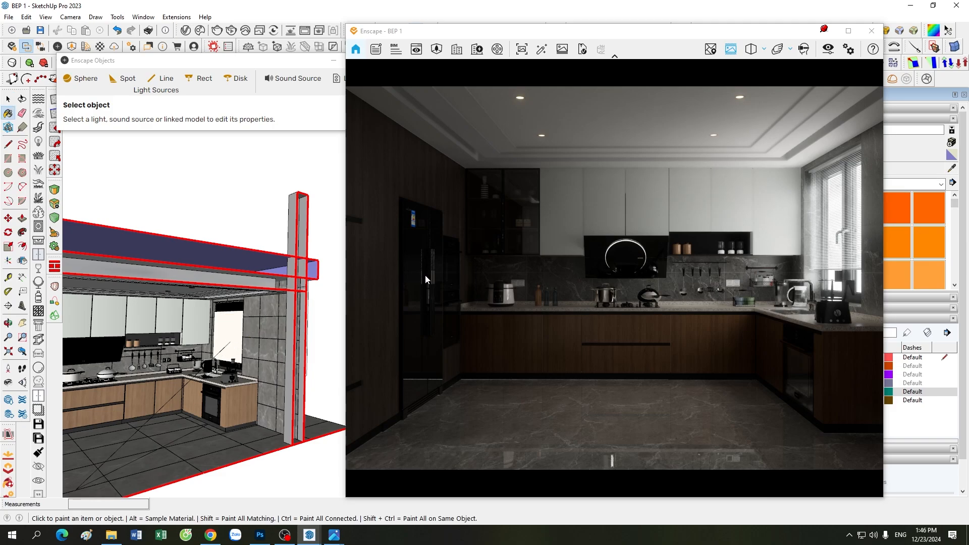
{"action": "mouse_move", "coordinate": [250, 206]}
{"action": "middle_mouse_down"}
{"action": "mouse_move", "coordinate": [237, 242]}
{"action": "mouse_move", "coordinate": [291, 244]}
{"action": "middle_mouse_up"}
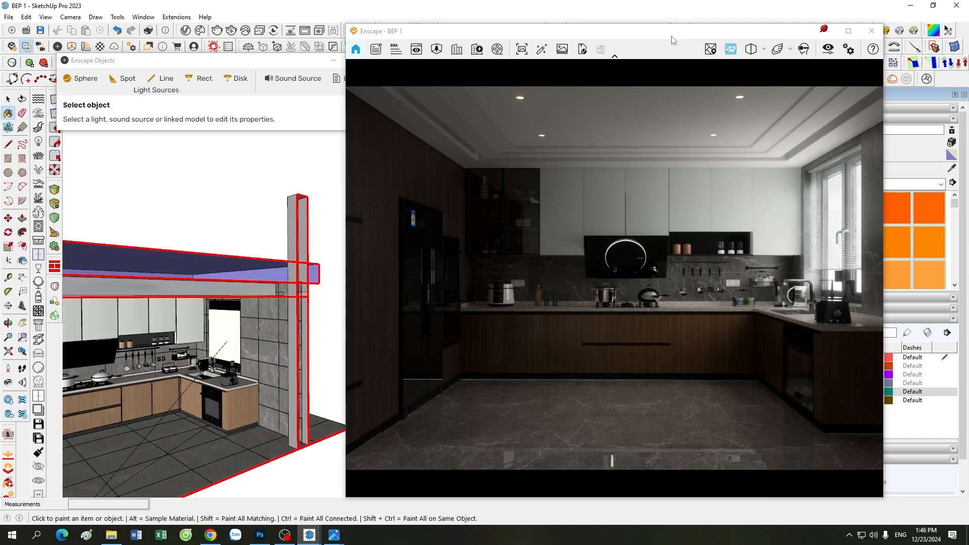
Step: Select the rectangular window light so its Enscape Objects properties show fully
{"action": "mouse_move", "coordinate": [675, 40]}
{"action": "left_mouse_down"}
{"action": "mouse_move", "coordinate": [501, 51]}
{"action": "mouse_move", "coordinate": [717, 66]}
{"action": "mouse_move", "coordinate": [689, 59]}
{"action": "left_mouse_up"}
{"action": "left_click", "coordinate": [8, 99]}
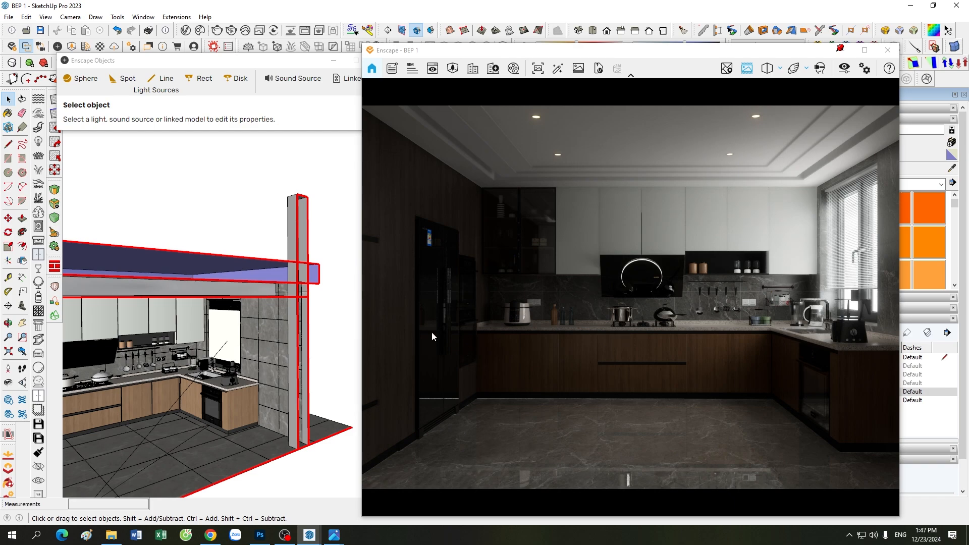
{"action": "left_click", "coordinate": [232, 323]}
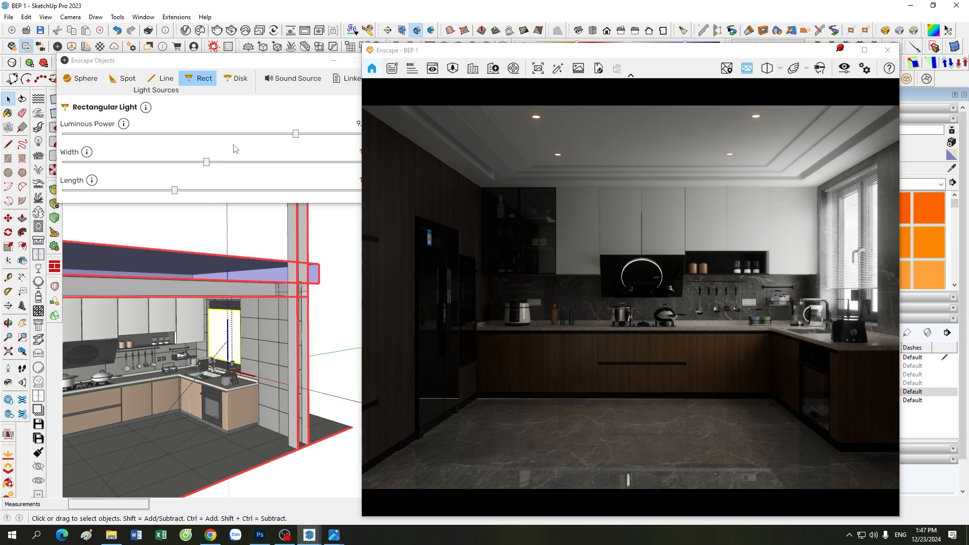
{"action": "left_click_drag", "start_coordinate": [254, 63], "coordinate": [171, 62]}
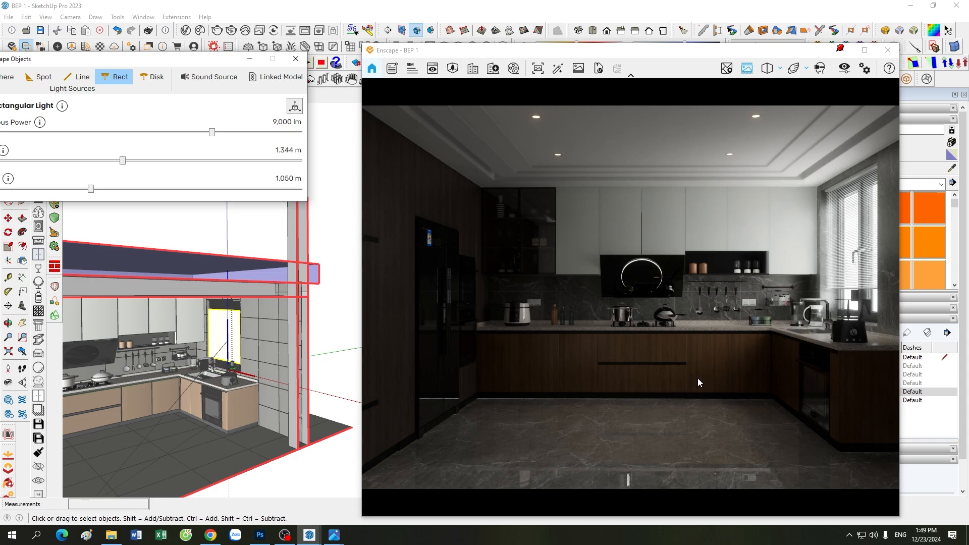
Step: Turn on the 03. DEN TRAN light tag, moving the Enscape window aside and back
{"action": "left_click_drag", "start_coordinate": [605, 53], "coordinate": [433, 33]}
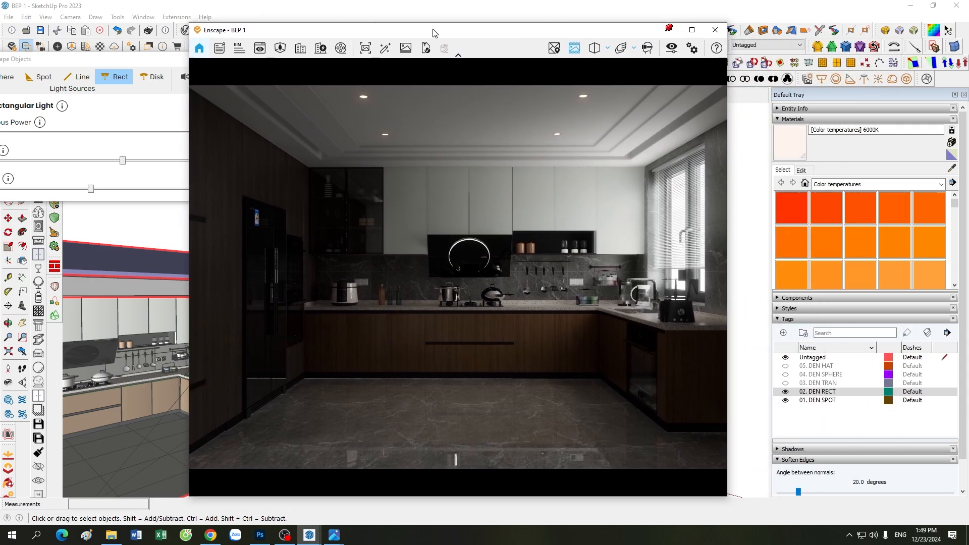
{"action": "left_click", "coordinate": [785, 382]}
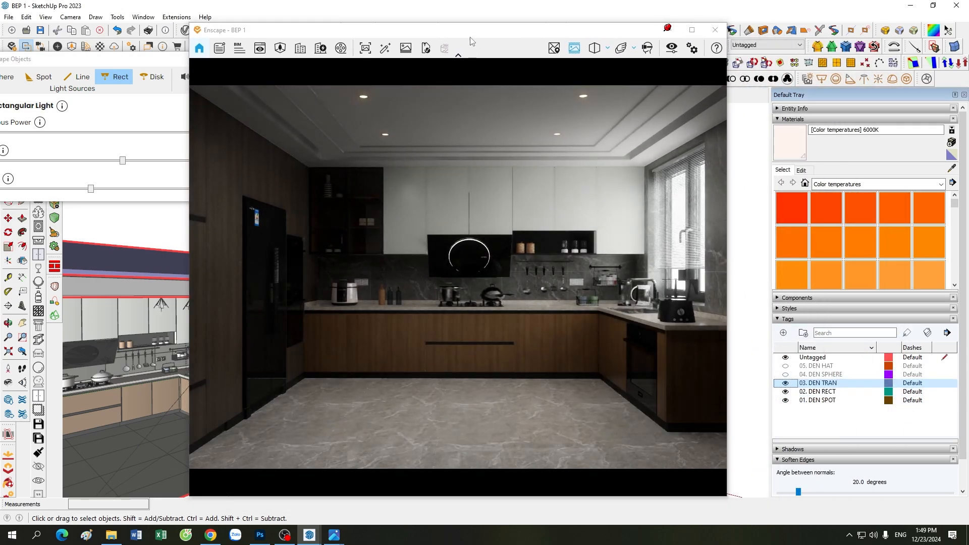
{"action": "left_click_drag", "start_coordinate": [482, 33], "coordinate": [650, 26]}
Step: Minimize Enscape Objects and zoom in on the pendant lamps above the cabinets
{"action": "left_click", "coordinate": [250, 59]}
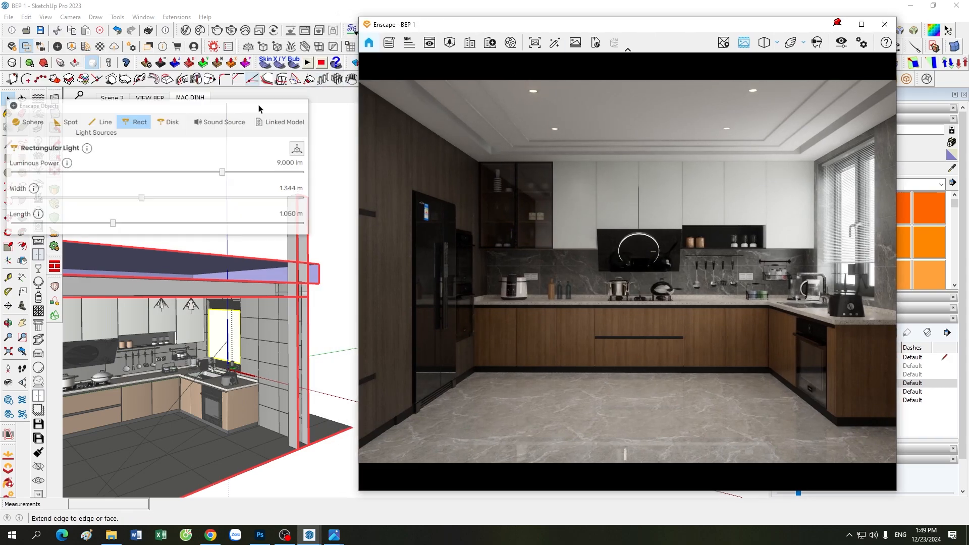
{"action": "scroll", "coordinate": [268, 265], "scroll_direction": "down", "scroll_amount": 4}
{"action": "scroll", "coordinate": [198, 334], "scroll_direction": "up", "scroll_amount": 2}
{"action": "scroll", "coordinate": [197, 334], "scroll_direction": "up", "scroll_amount": 2}
{"action": "scroll", "coordinate": [202, 333], "scroll_direction": "down", "scroll_amount": 2}
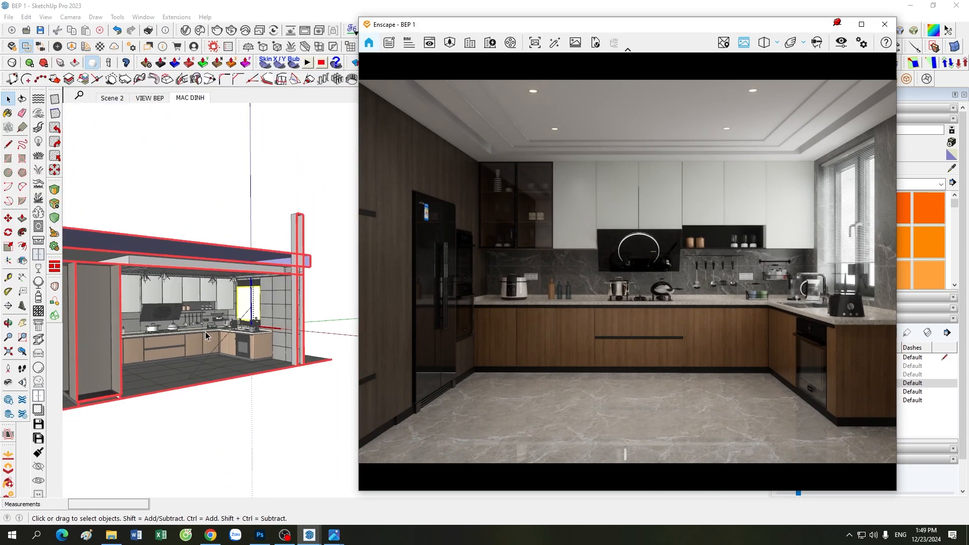
{"action": "scroll", "coordinate": [237, 349], "scroll_direction": "up", "scroll_amount": 4}
{"action": "scroll", "coordinate": [285, 399], "scroll_direction": "down", "scroll_amount": 2}
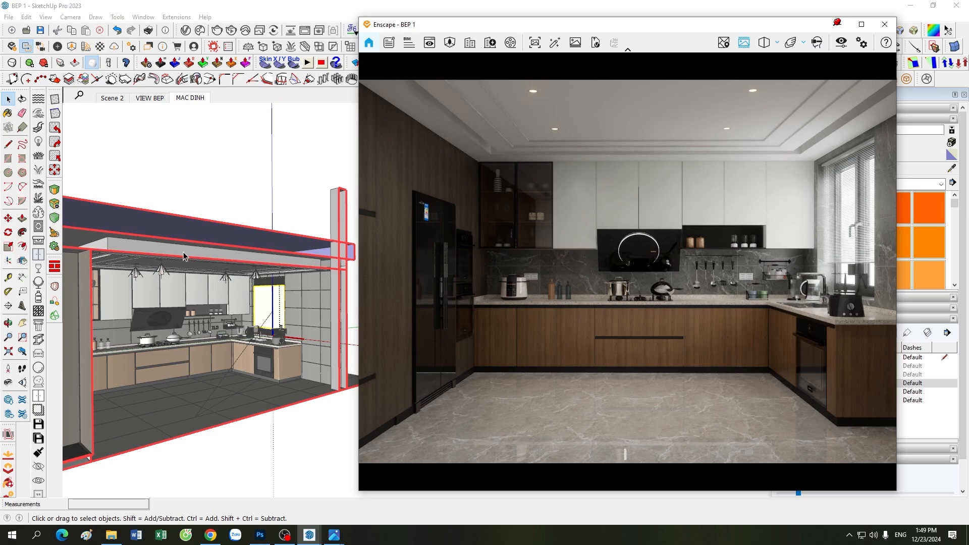
{"action": "scroll", "coordinate": [167, 259], "scroll_direction": "up", "scroll_amount": 5}
{"action": "scroll", "coordinate": [166, 276], "scroll_direction": "up", "scroll_amount": 2}
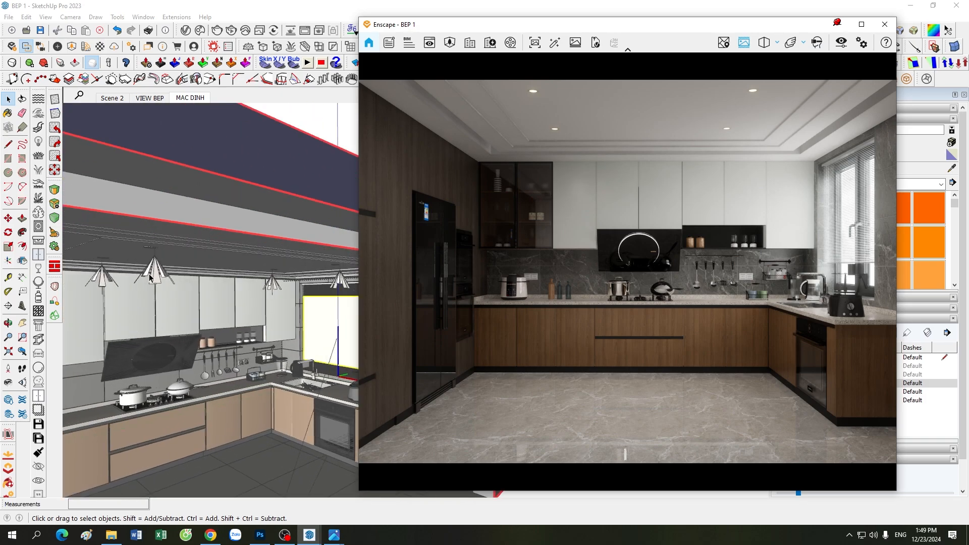
{"action": "scroll", "coordinate": [149, 274], "scroll_direction": "up", "scroll_amount": 2}
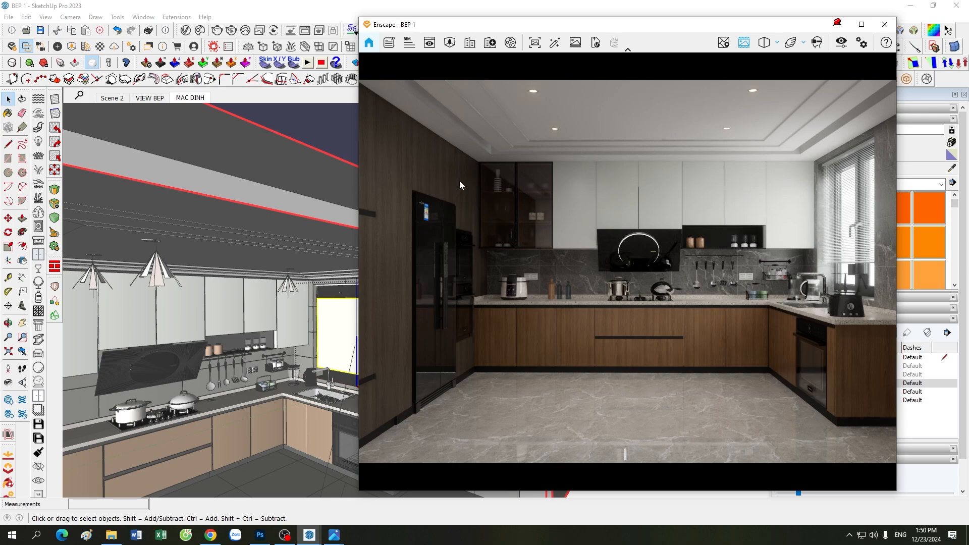
Step: Inspect the pendant lamp's inner spot light: B972.ies profile at 4,000 cd
{"action": "left_click", "coordinate": [57, 47]}
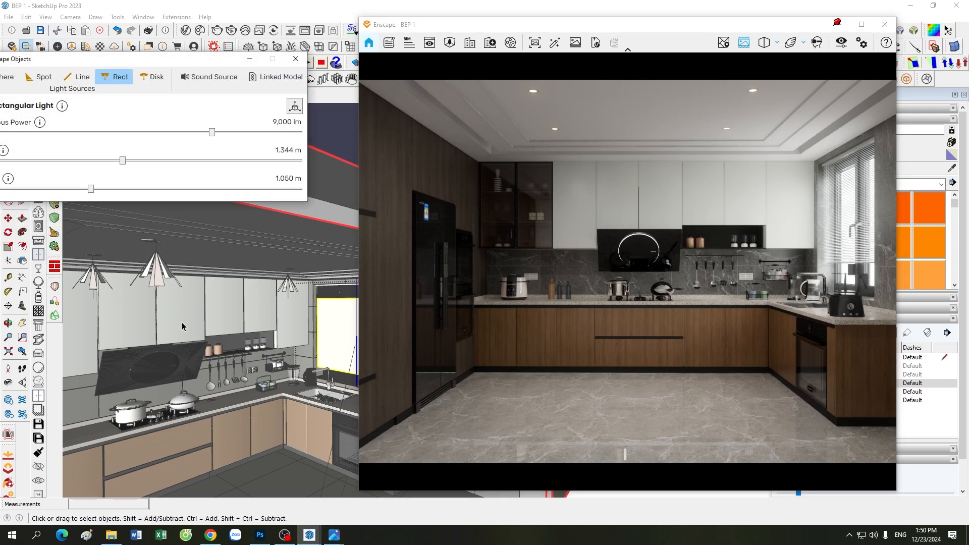
{"action": "left_click", "coordinate": [159, 284]}
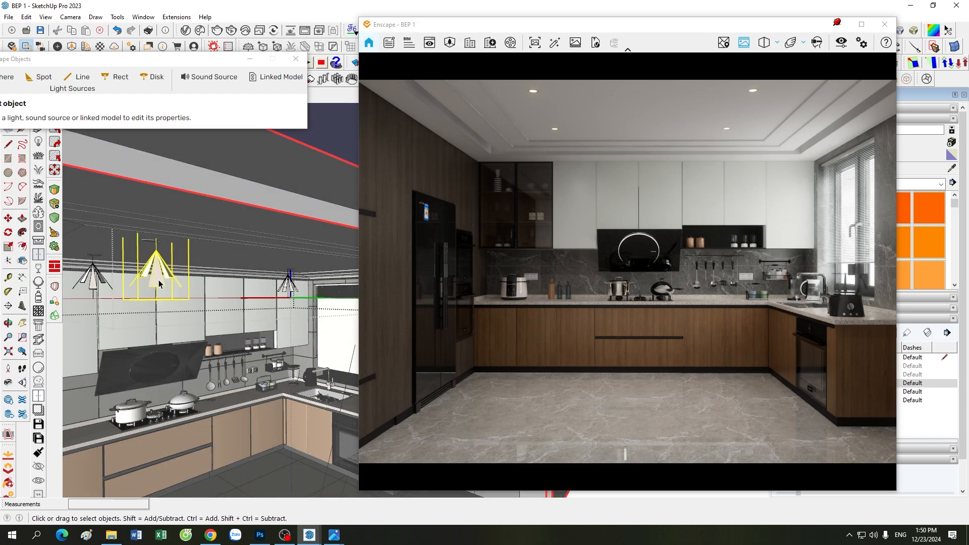
{"action": "double_click", "coordinate": [158, 281]}
{"action": "left_click", "coordinate": [159, 280]}
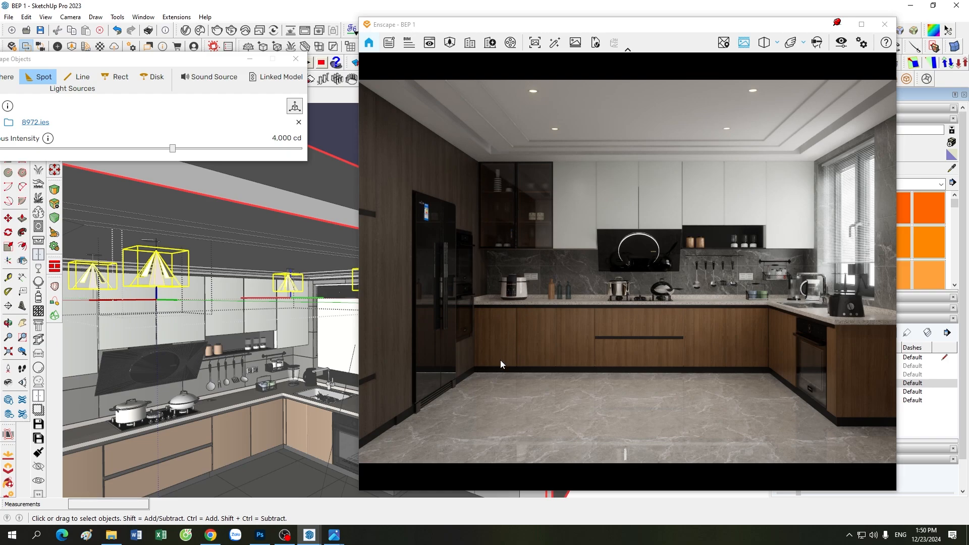
{"action": "key", "text": "Escape"}
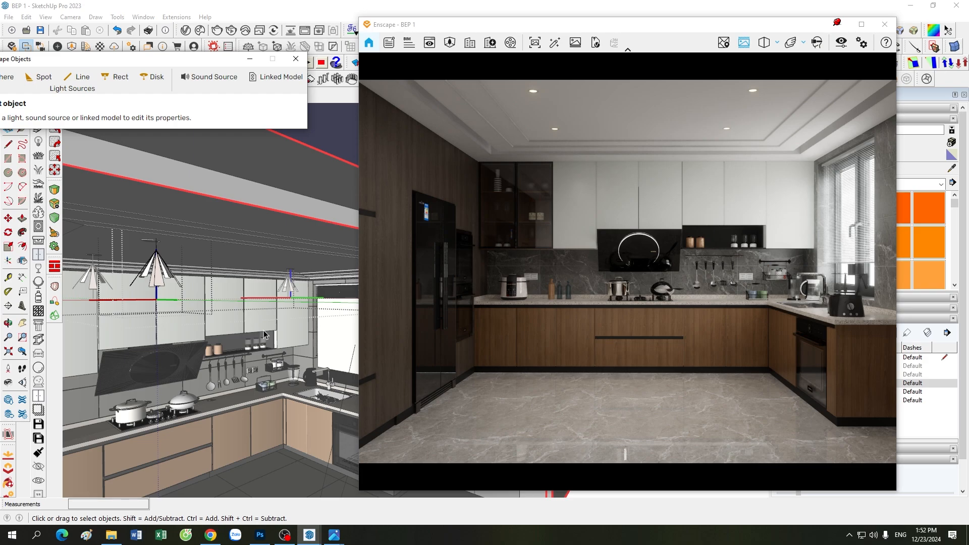
Step: Zoom out and orbit to a wide kitchen view, then move Enscape aside to expose the Tags list
{"action": "scroll", "coordinate": [263, 330], "scroll_direction": "down", "scroll_amount": 6}
{"action": "mouse_move", "coordinate": [232, 285]}
{"action": "middle_mouse_down"}
{"action": "mouse_move", "coordinate": [249, 395]}
{"action": "mouse_move", "coordinate": [219, 176]}
{"action": "middle_mouse_up"}
{"action": "scroll", "coordinate": [249, 395], "scroll_direction": "up", "scroll_amount": 4}
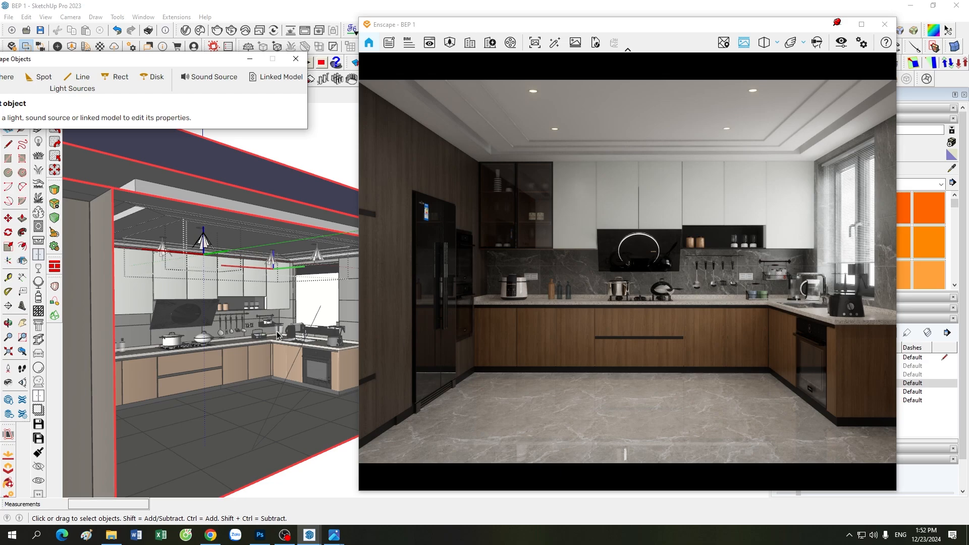
{"action": "scroll", "coordinate": [217, 372], "scroll_direction": "up", "scroll_amount": 3}
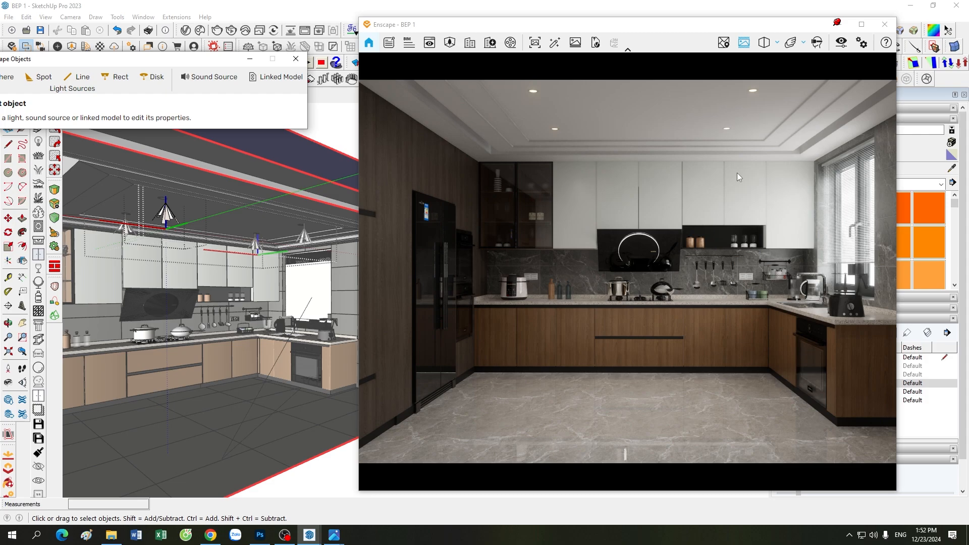
{"action": "left_click_drag", "start_coordinate": [656, 28], "coordinate": [442, 28]}
Step: Turn on the 04. DEN SPHERE tag and select the sphere light by the stove (2,000 cd, 0.500 m)
{"action": "left_click", "coordinate": [786, 374]}
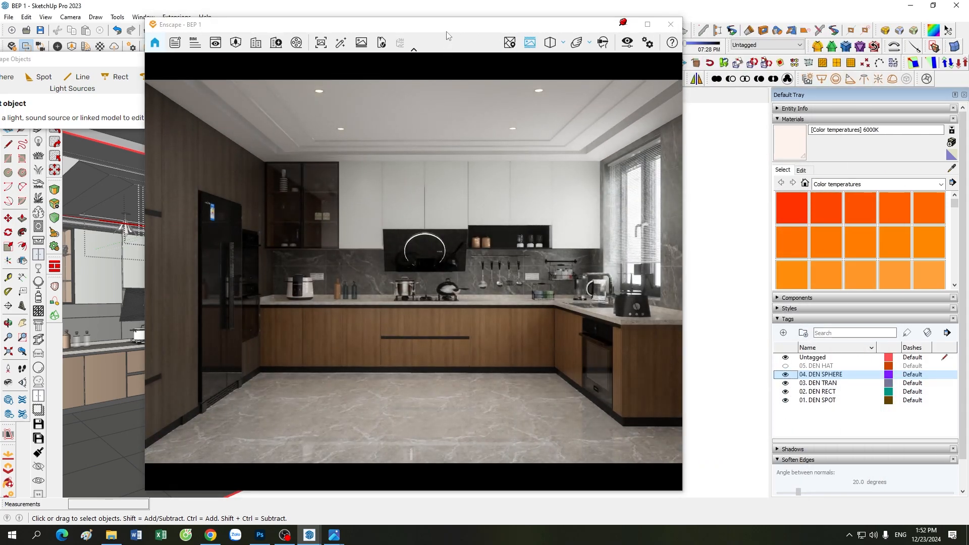
{"action": "left_click_drag", "start_coordinate": [456, 29], "coordinate": [644, 34]}
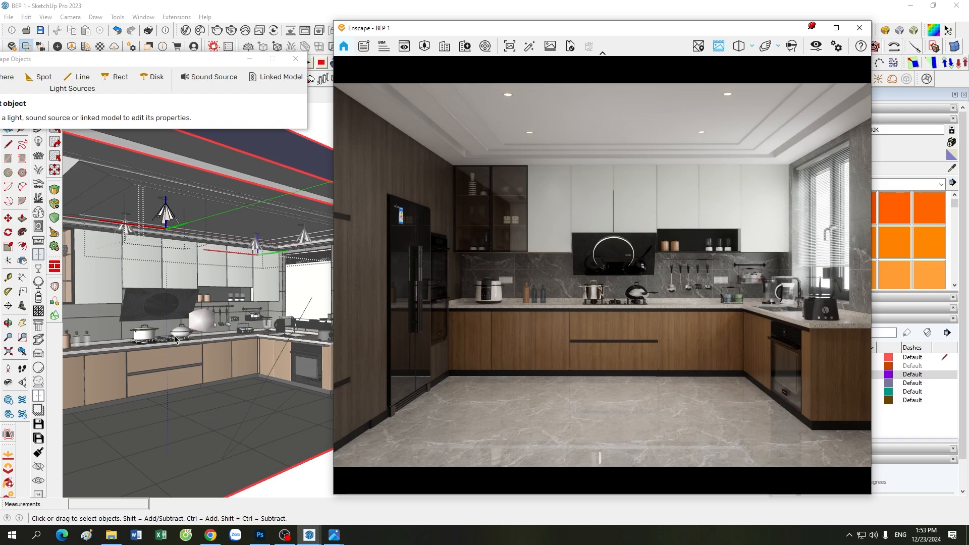
{"action": "scroll", "coordinate": [208, 340], "scroll_direction": "up", "scroll_amount": 2}
{"action": "left_click", "coordinate": [210, 319]}
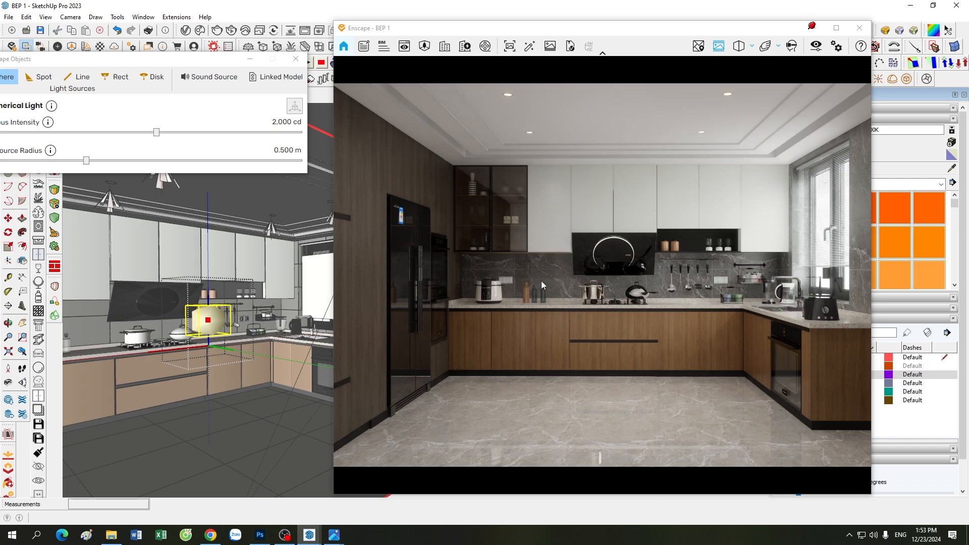
{"action": "mouse_move", "coordinate": [112, 60]}
{"action": "left_mouse_down"}
{"action": "mouse_move", "coordinate": [149, 63]}
{"action": "mouse_move", "coordinate": [100, 74]}
{"action": "left_mouse_up"}
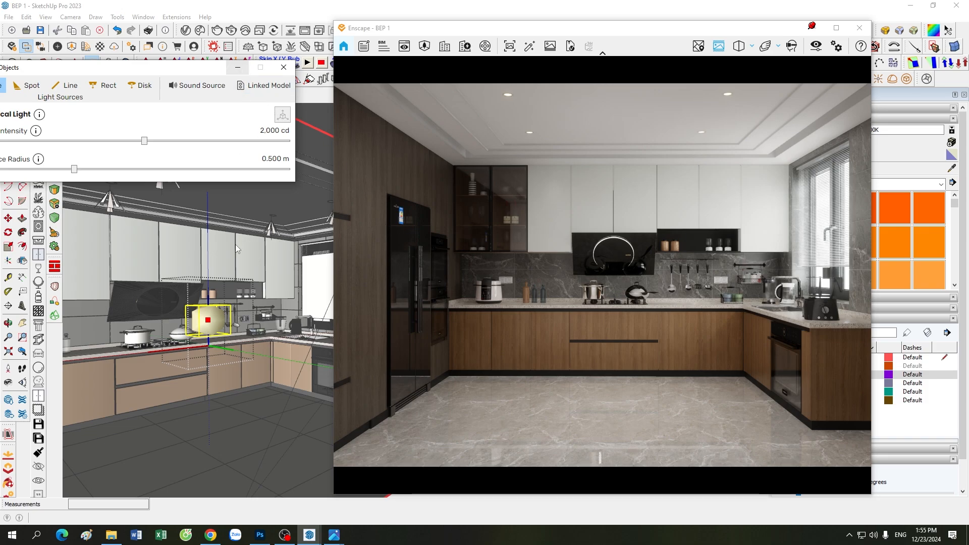
{"action": "left_click", "coordinate": [238, 420]}
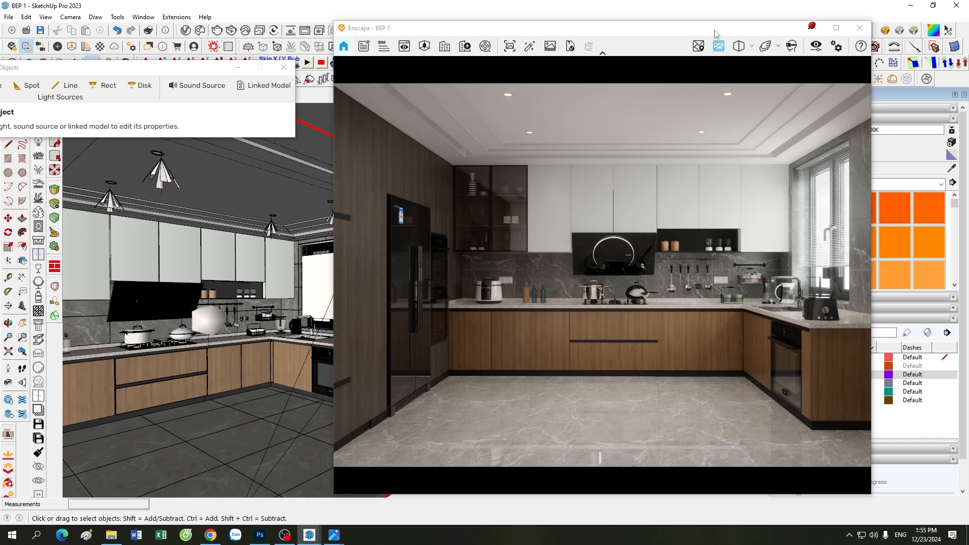
Step: Turn on the 05. DEN HAT light tag and settle the Enscape window beside the model
{"action": "left_click_drag", "start_coordinate": [735, 31], "coordinate": [521, 26]}
{"action": "left_click", "coordinate": [785, 366]}
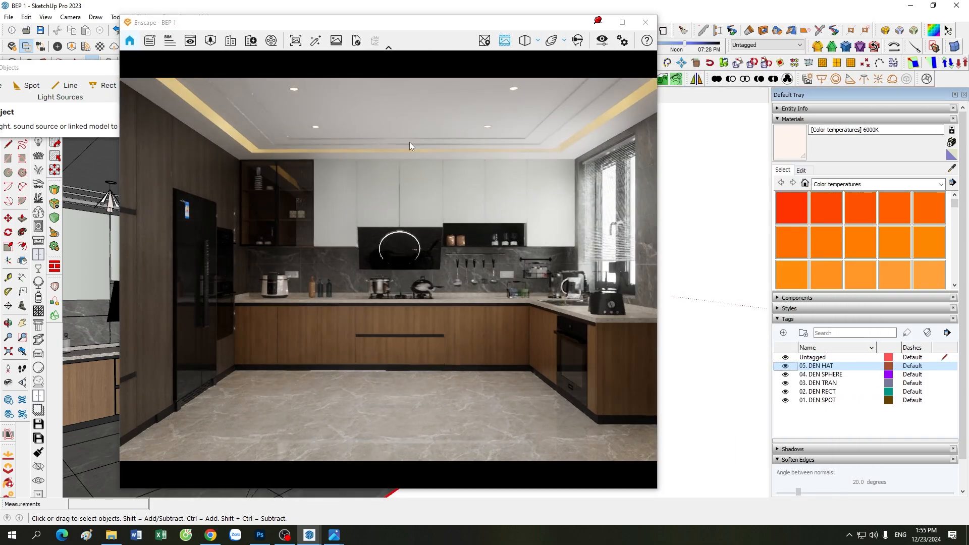
{"action": "left_click_drag", "start_coordinate": [418, 25], "coordinate": [633, 17]}
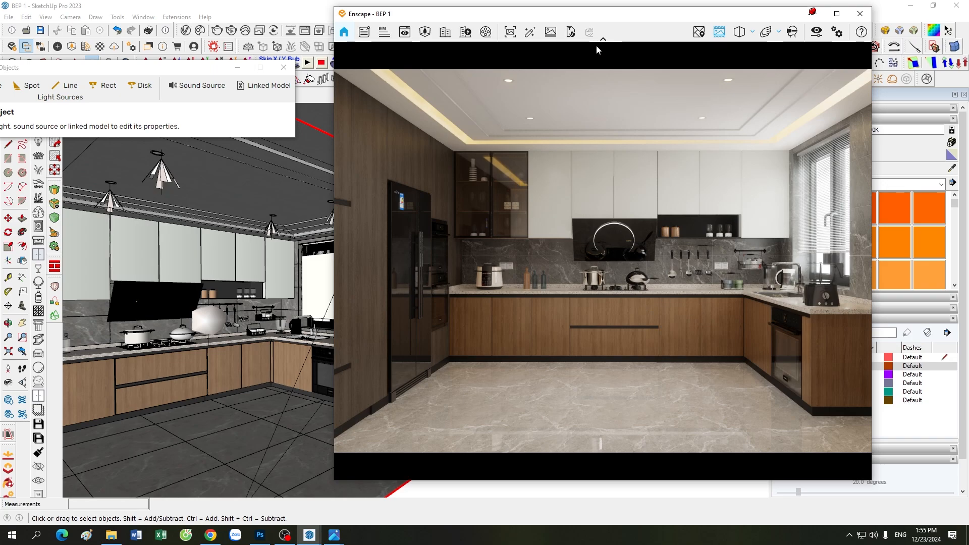
{"action": "left_click_drag", "start_coordinate": [620, 16], "coordinate": [642, 26]}
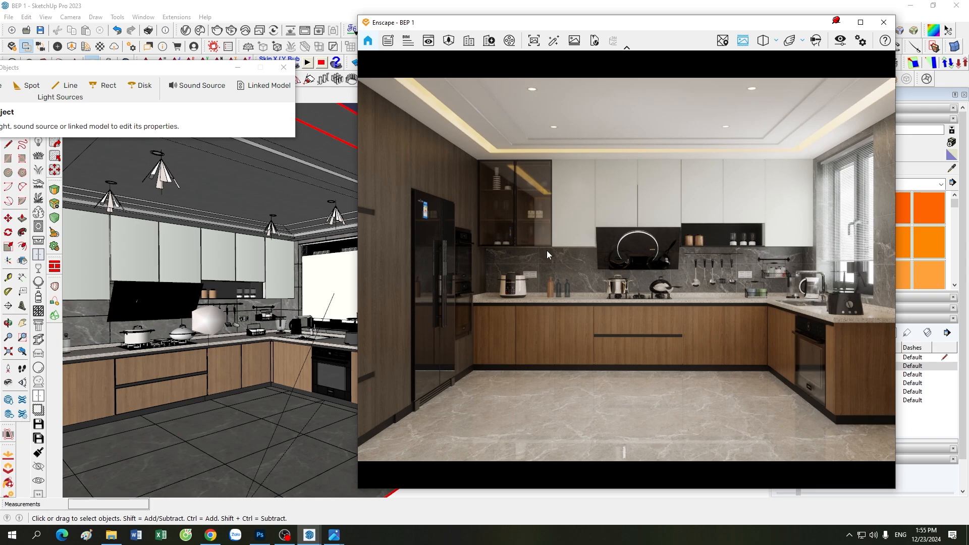
Step: In Enscape Visual Settings, set Shadow Sharpness to 30%
{"action": "left_click", "coordinate": [840, 40]}
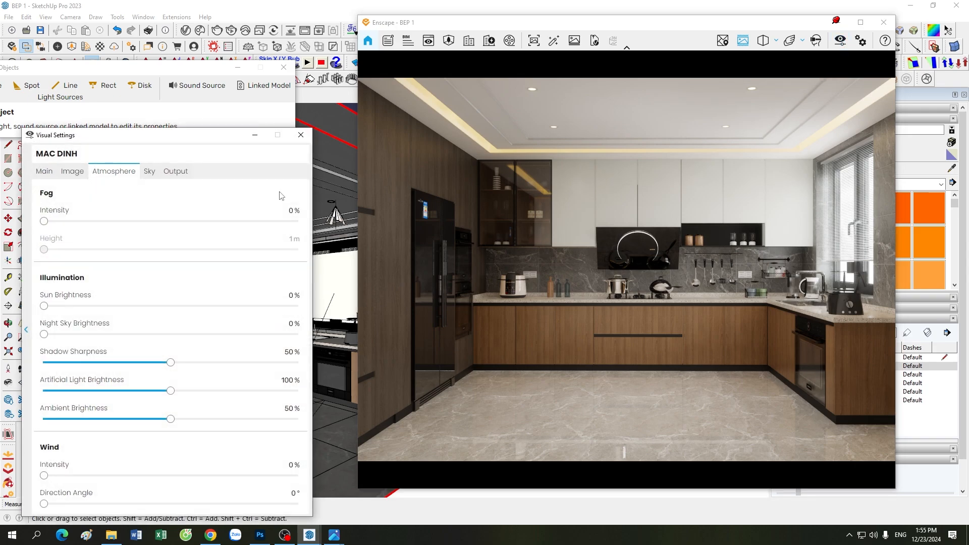
{"action": "left_click_drag", "start_coordinate": [130, 142], "coordinate": [129, 109]}
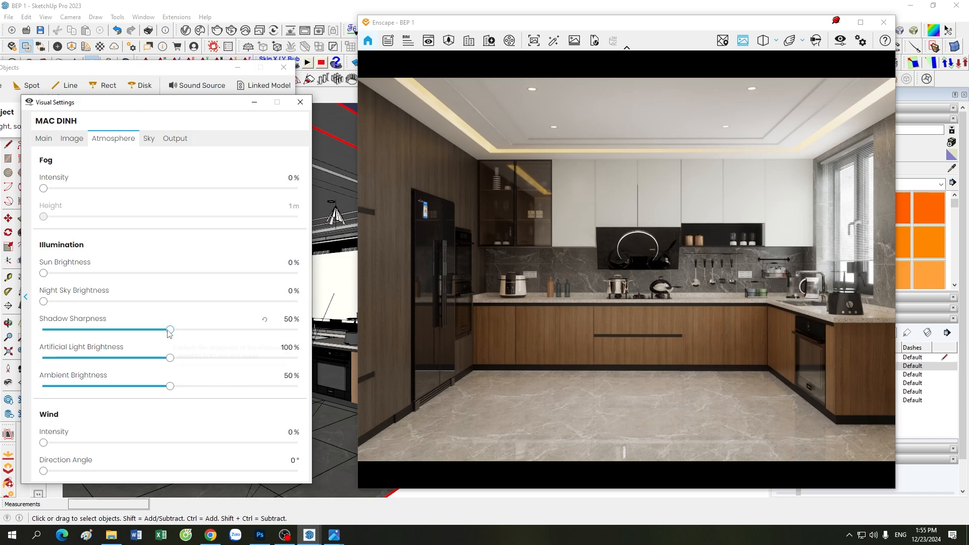
{"action": "left_click", "coordinate": [274, 322]}
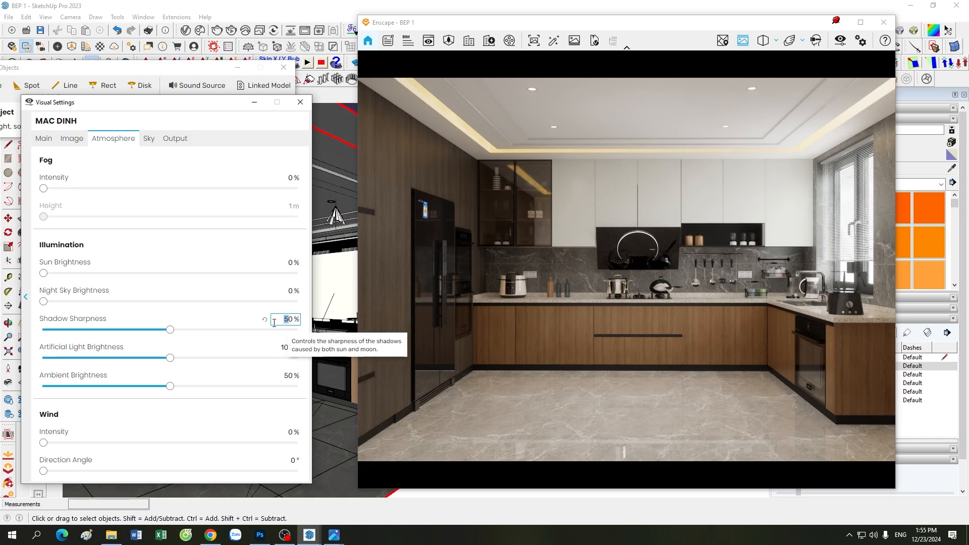
{"action": "type", "text": "30"}
{"action": "key", "text": "Return"}
Step: Set Color Temperature to 7,000 K and Shadows to -35%
{"action": "left_click", "coordinate": [71, 139]}
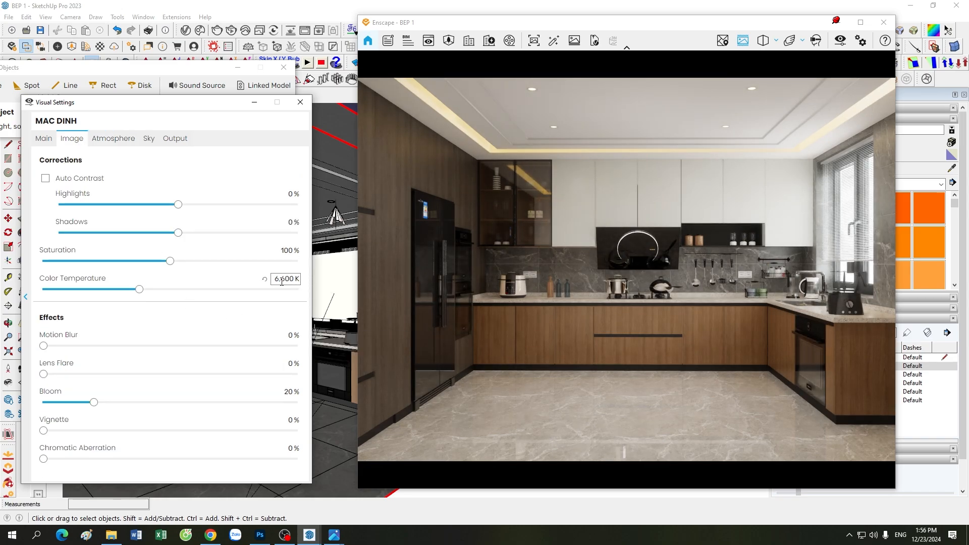
{"action": "left_click_drag", "start_coordinate": [285, 279], "coordinate": [205, 295]}
{"action": "type", "text": "70"}
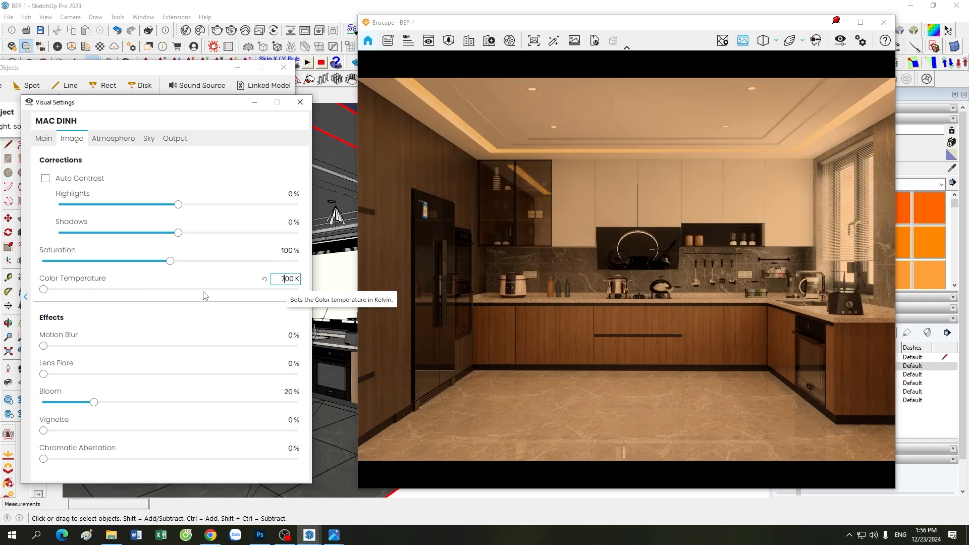
{"action": "key", "text": "Return"}
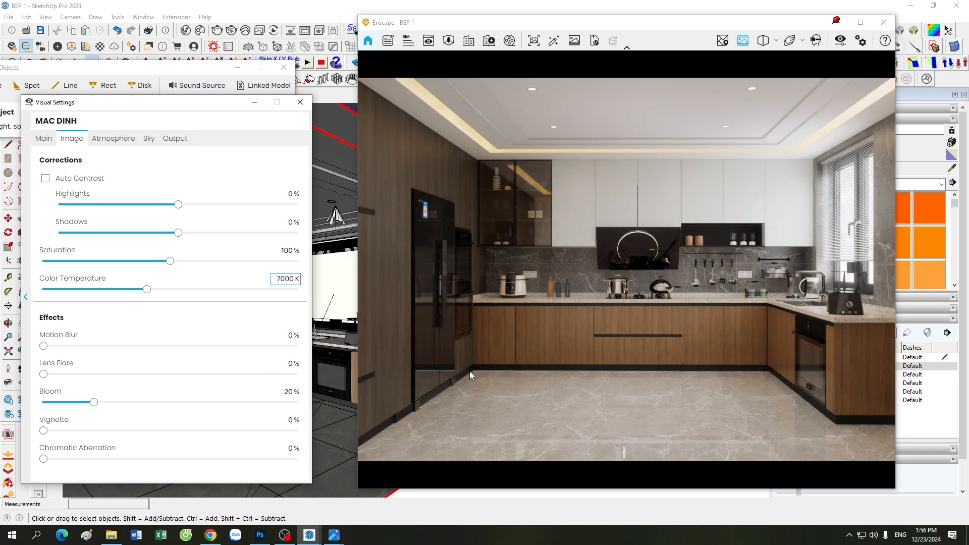
{"action": "left_click", "coordinate": [287, 222]}
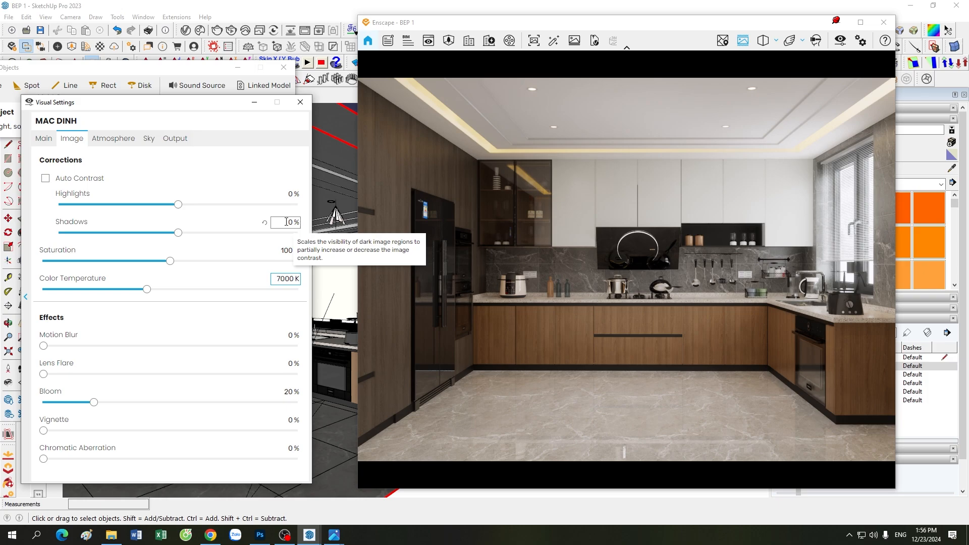
{"action": "type", "text": "-3"}
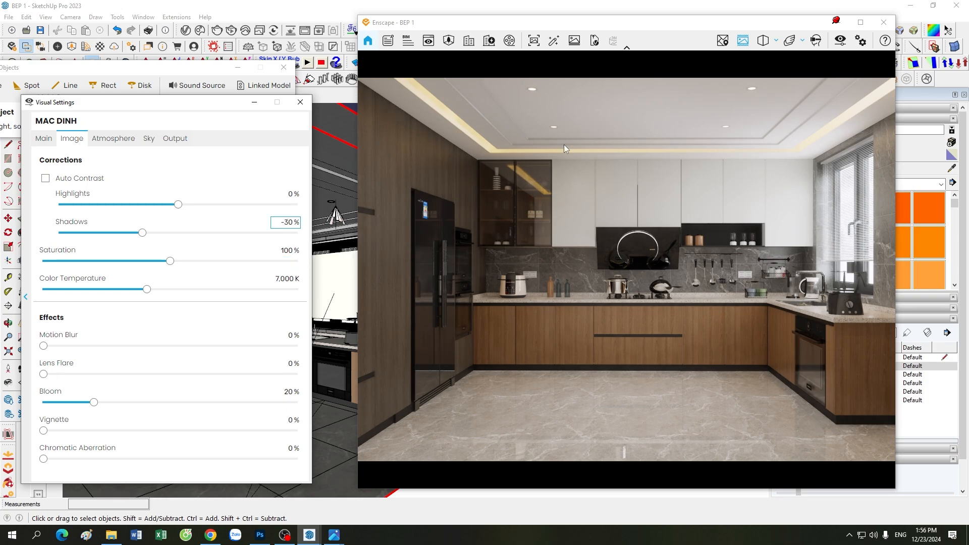
Step: Set Highlights to -10%, correcting the mistyped entry
{"action": "left_click", "coordinate": [285, 195]}
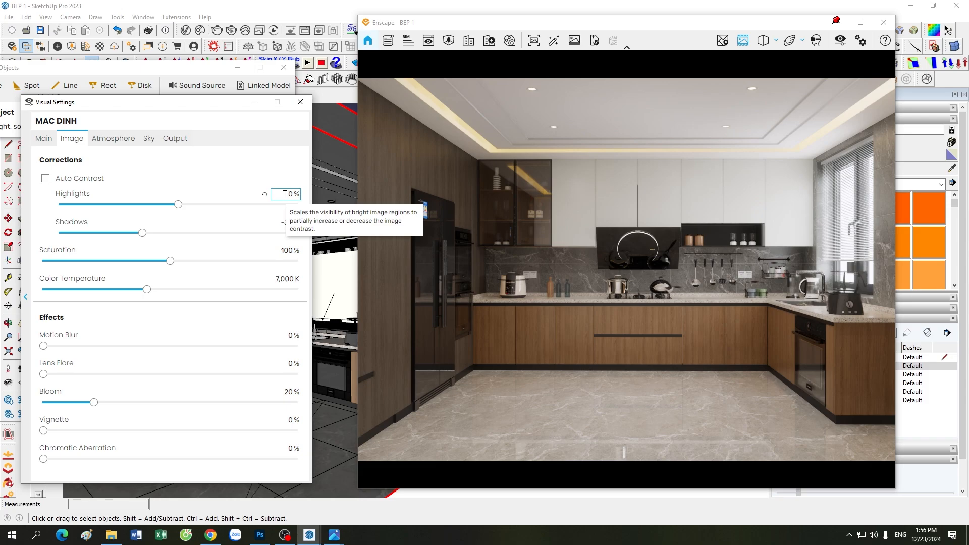
{"action": "type", "text": "-1"}
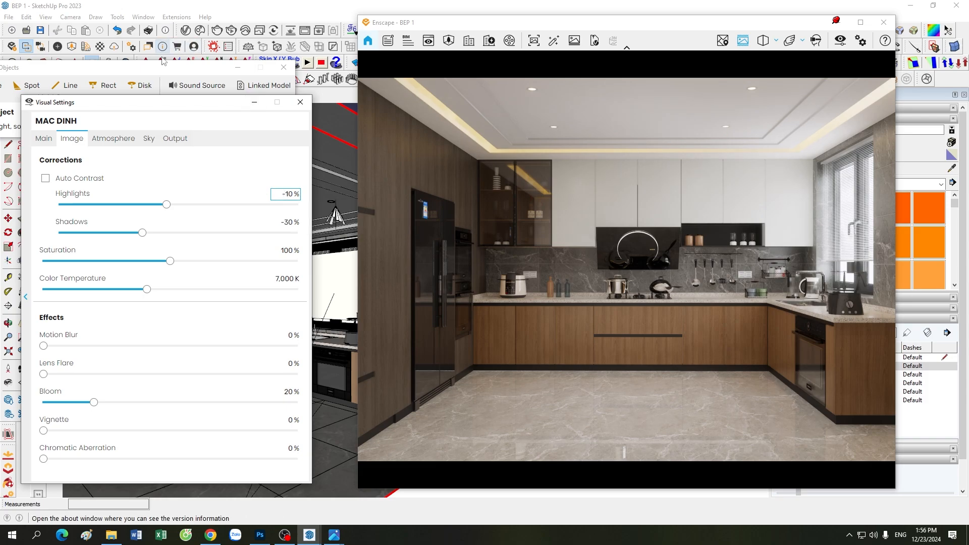
{"action": "left_click_drag", "start_coordinate": [181, 107], "coordinate": [181, 97]}
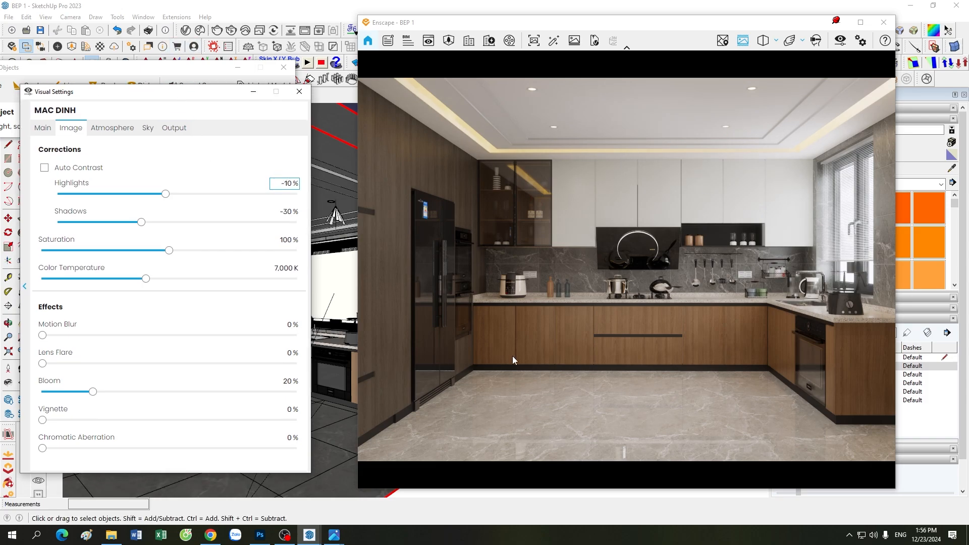
{"action": "left_click", "coordinate": [290, 211]}
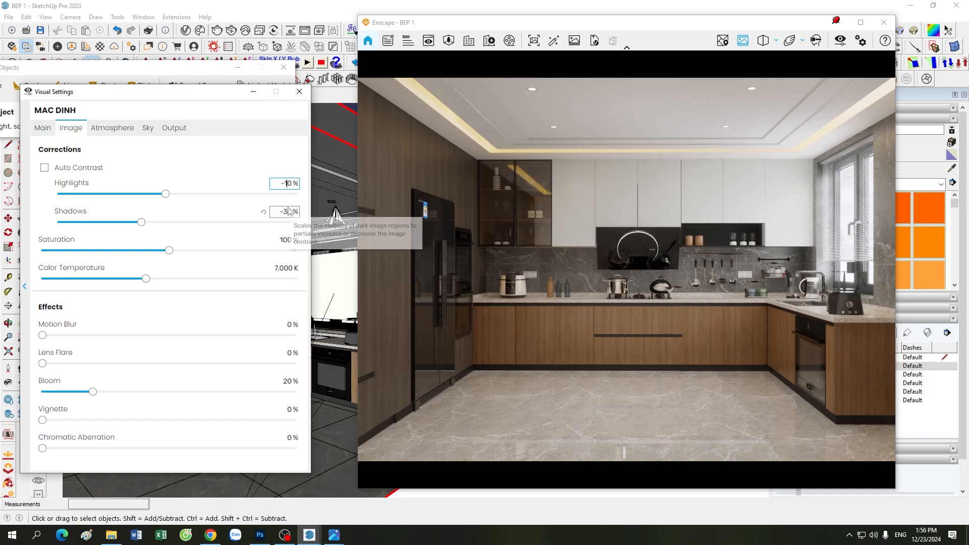
{"action": "key", "text": "BackSpace"}
{"action": "type", "text": "2"}
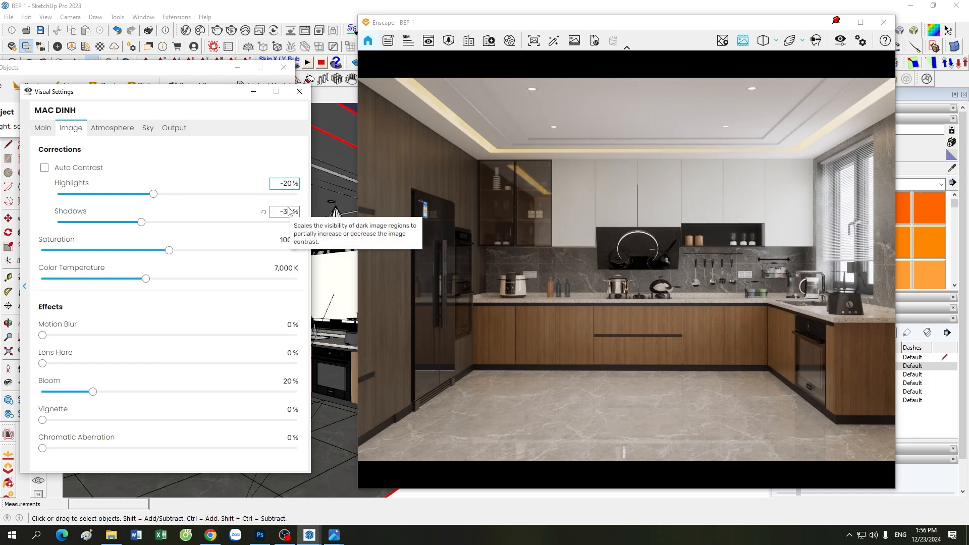
{"action": "key", "text": "BackSpace"}
{"action": "type", "text": "1"}
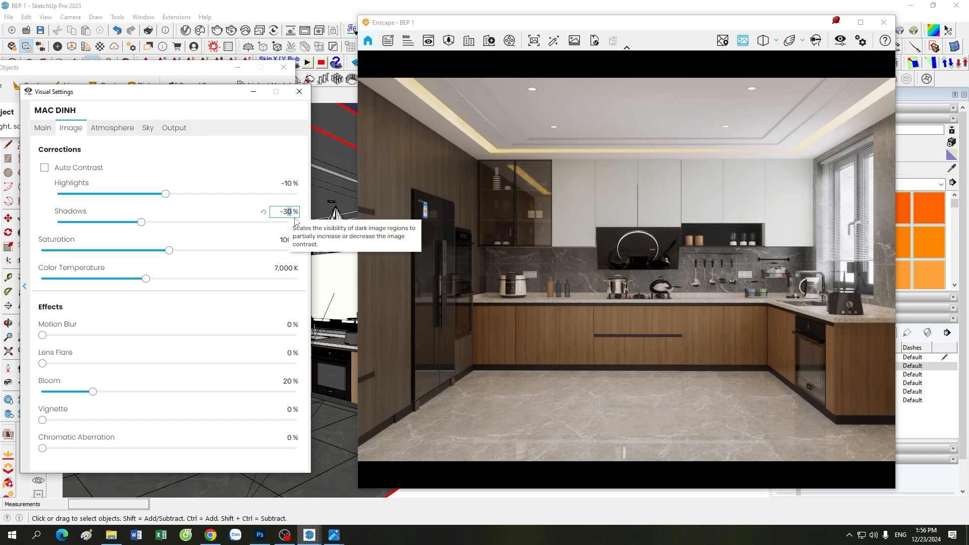
{"action": "type", "text": "35"}
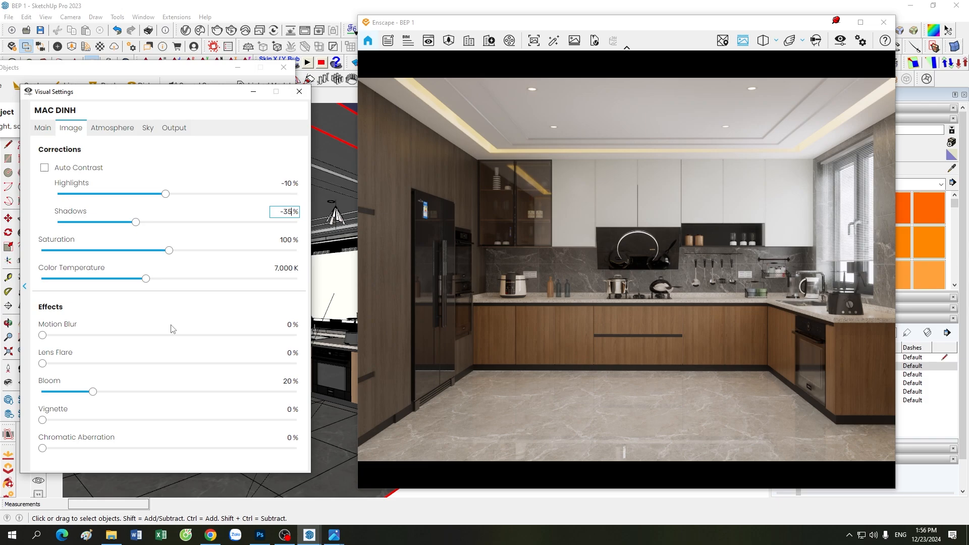
Step: Browse the Camera, Atmosphere, Sky and Output tabs of Visual Settings
{"action": "left_click", "coordinate": [52, 129]}
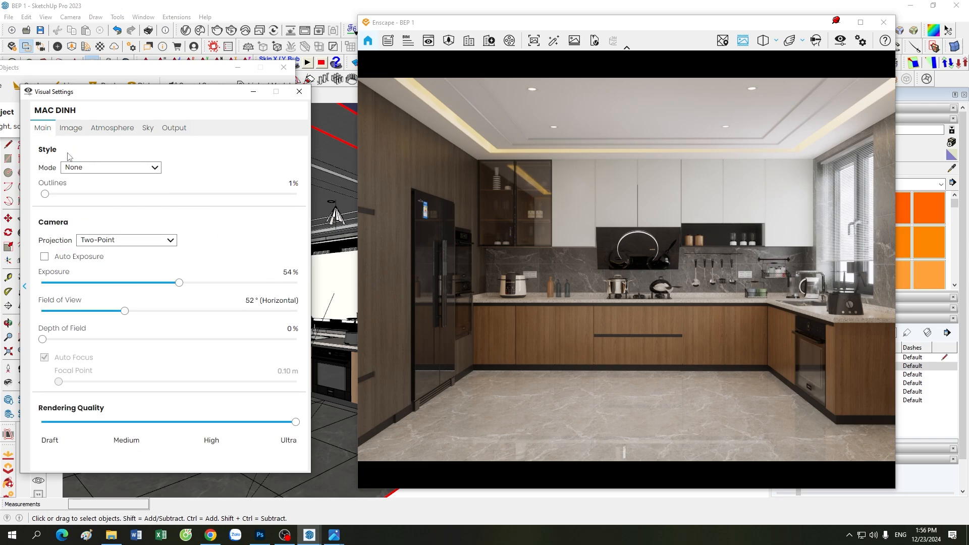
{"action": "left_click", "coordinate": [72, 133]}
{"action": "left_click", "coordinate": [126, 129]}
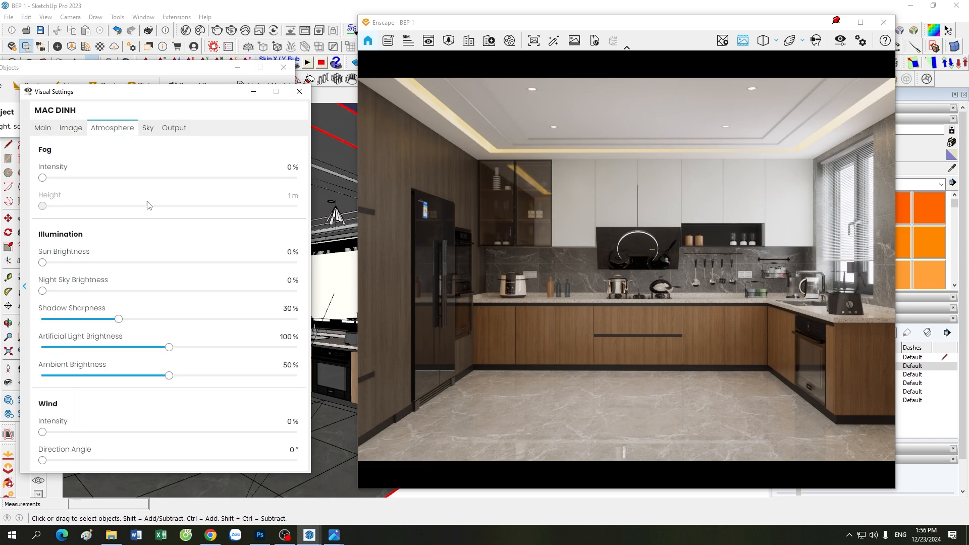
{"action": "left_click", "coordinate": [149, 130]}
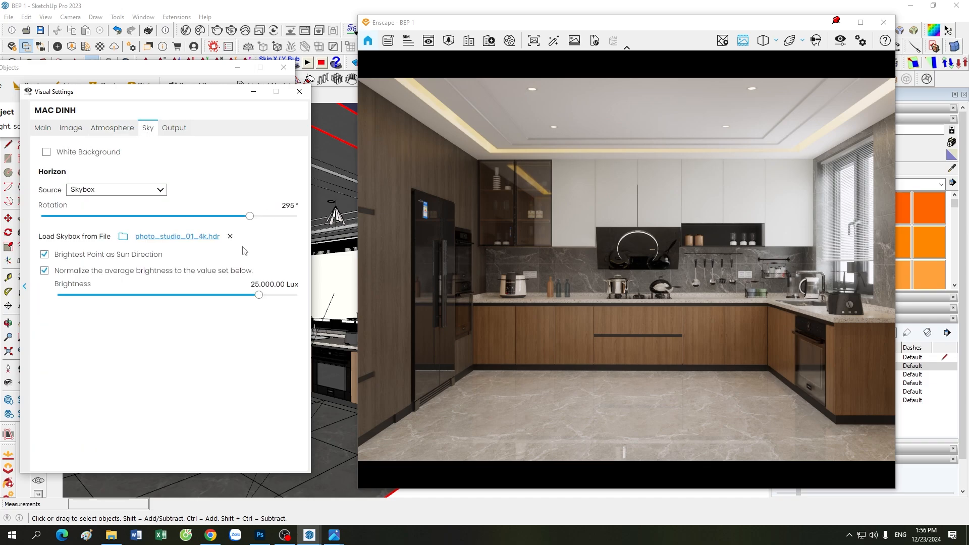
{"action": "left_click", "coordinate": [174, 128]}
Step: Hide Visual Settings, then reopen it and raise Color Temperature to 7,100 K
{"action": "left_click", "coordinate": [253, 91]}
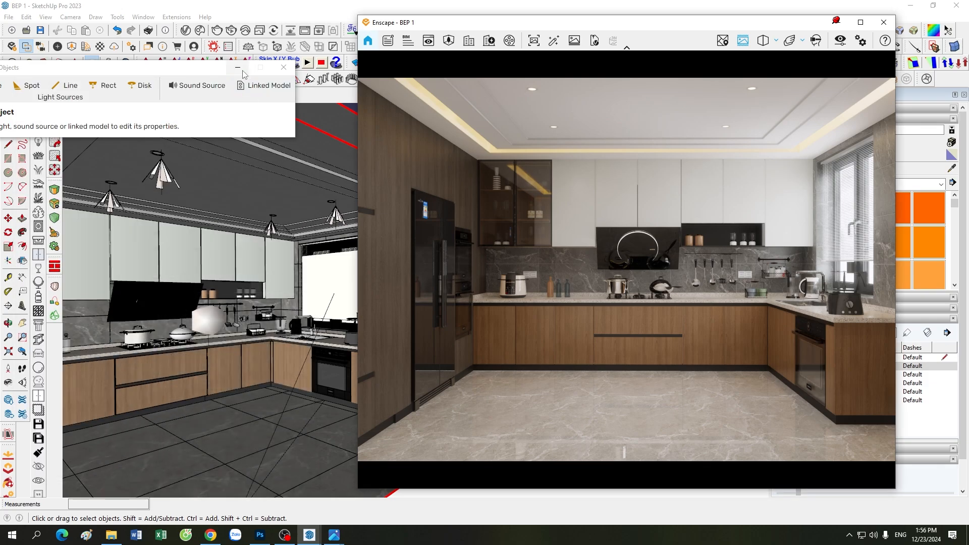
{"action": "scroll", "coordinate": [242, 318], "scroll_direction": "down", "scroll_amount": 5}
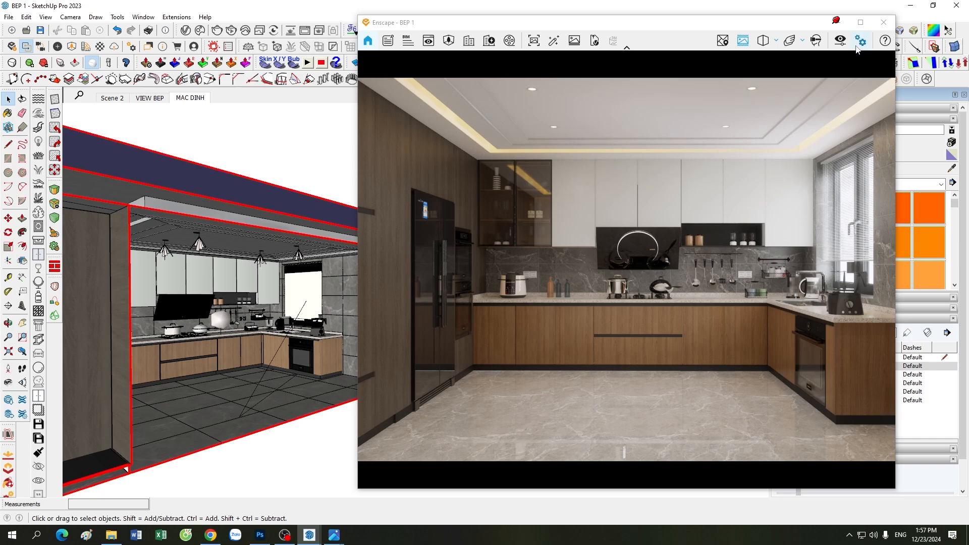
{"action": "left_click", "coordinate": [839, 41]}
{"action": "left_click", "coordinate": [71, 128]}
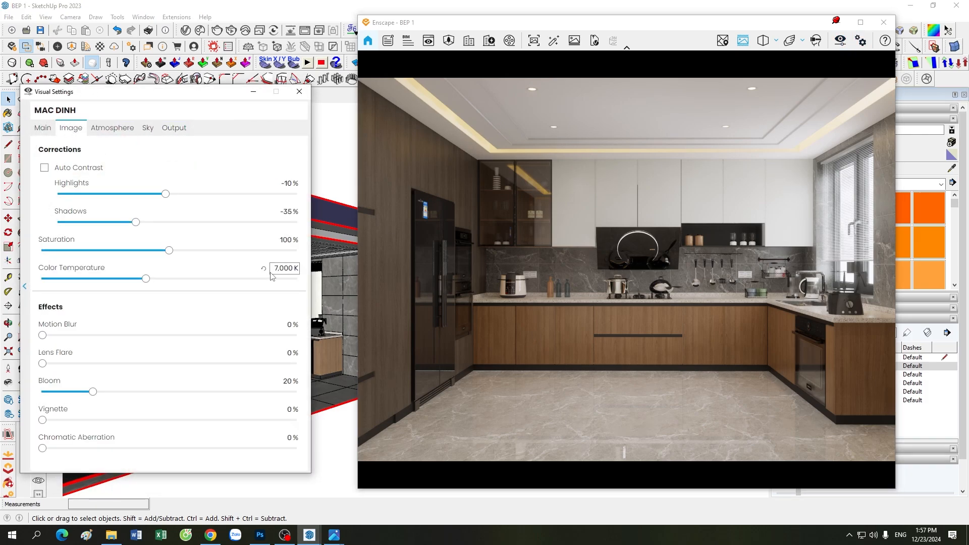
{"action": "left_click_drag", "start_coordinate": [279, 268], "coordinate": [286, 273]}
{"action": "type", "text": "2"}
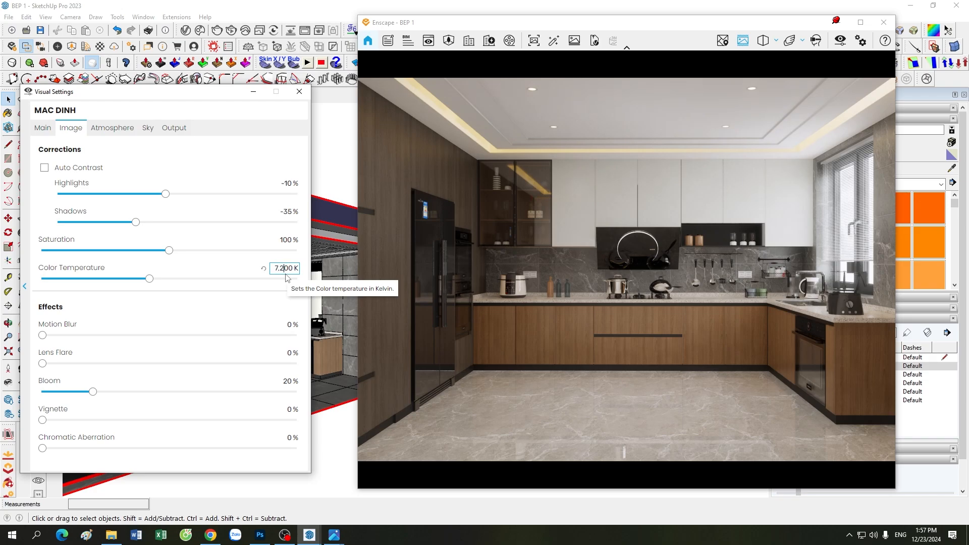
{"action": "key", "text": "BackSpace"}
{"action": "type", "text": "1"}
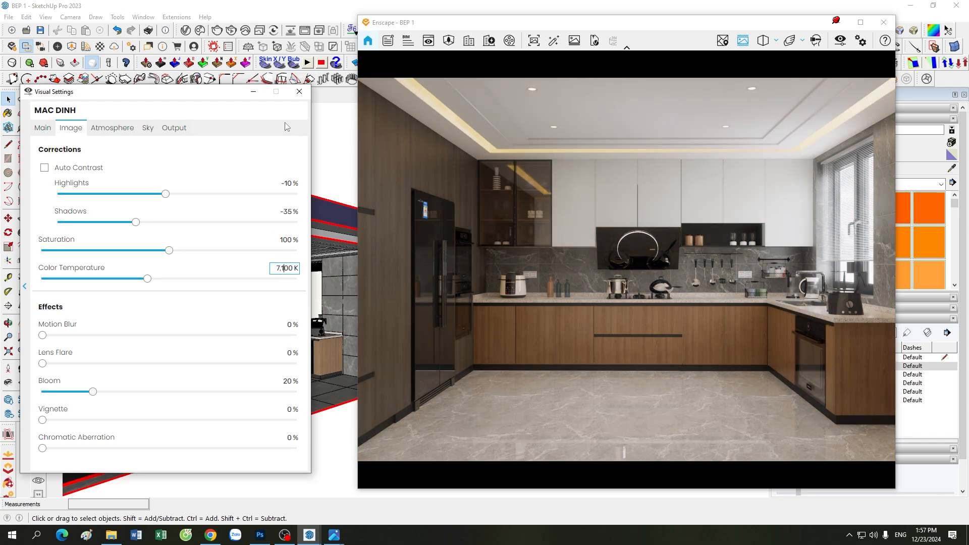
{"action": "left_click", "coordinate": [254, 92]}
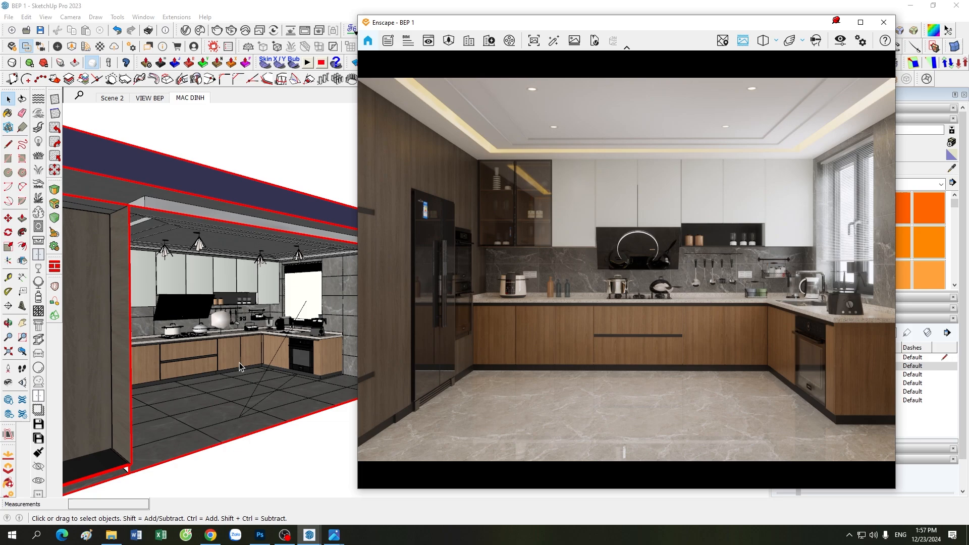
{"action": "scroll", "coordinate": [243, 356], "scroll_direction": "up", "scroll_amount": 3}
{"action": "scroll", "coordinate": [243, 356], "scroll_direction": "down", "scroll_amount": 1}
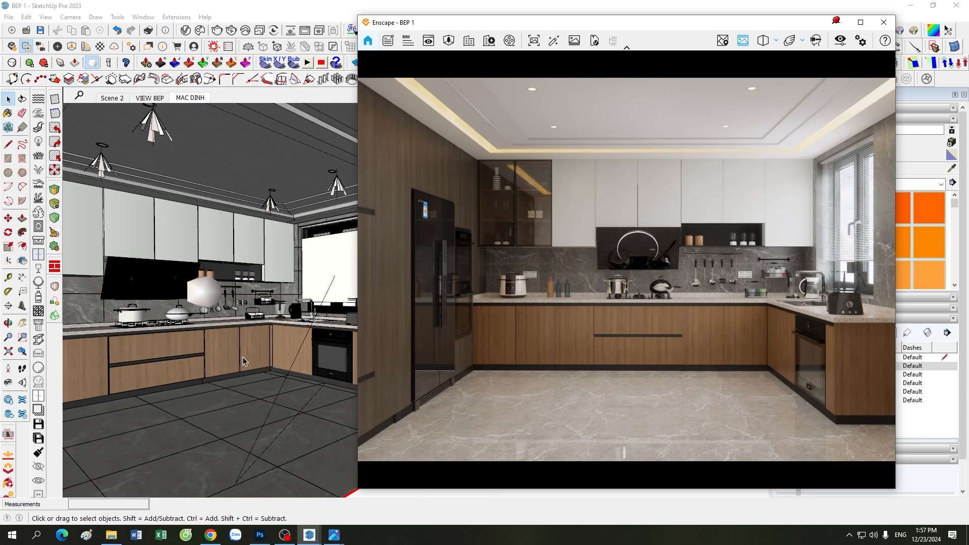
{"action": "scroll", "coordinate": [283, 325], "scroll_direction": "up", "scroll_amount": 2}
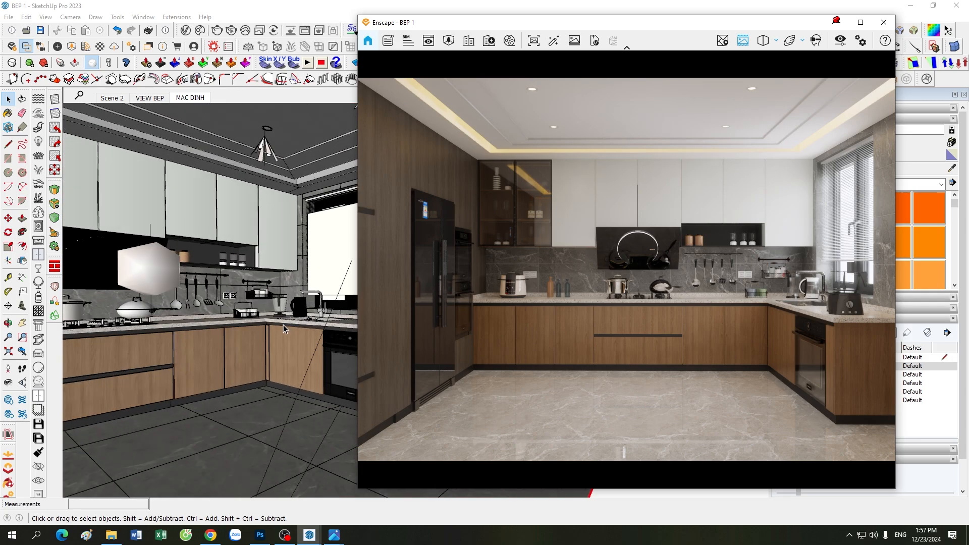
{"action": "scroll", "coordinate": [228, 292], "scroll_direction": "up", "scroll_amount": 3}
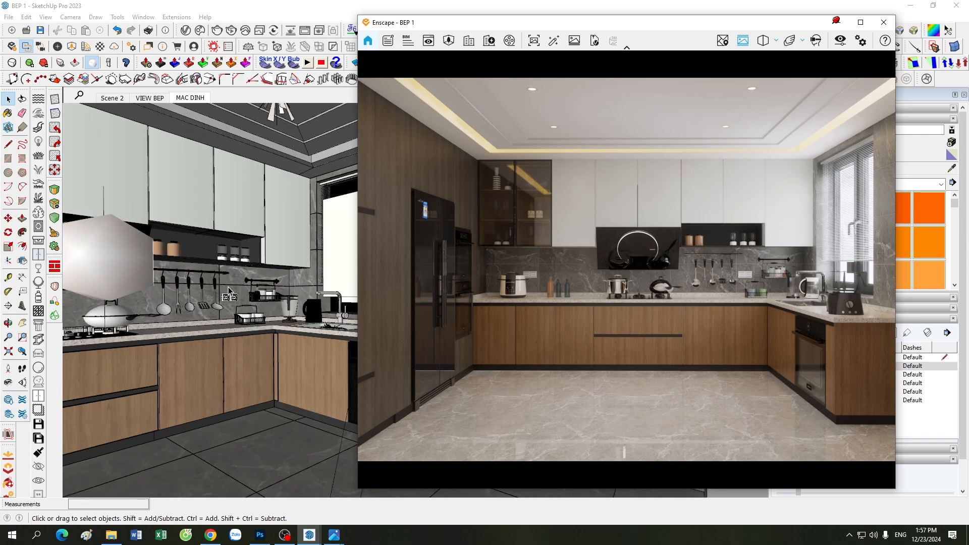
{"action": "scroll", "coordinate": [228, 291], "scroll_direction": "down", "scroll_amount": 2}
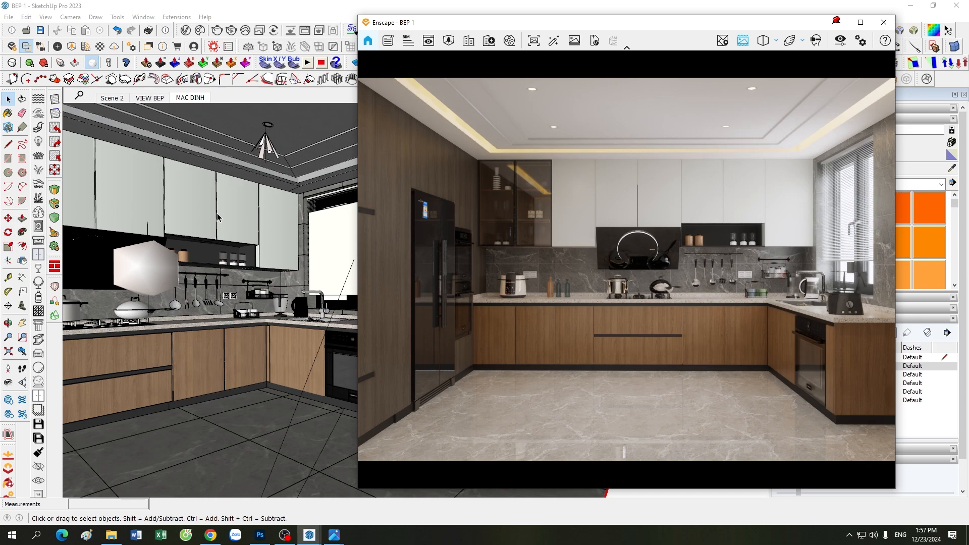
{"action": "scroll", "coordinate": [217, 217], "scroll_direction": "down", "scroll_amount": 4}
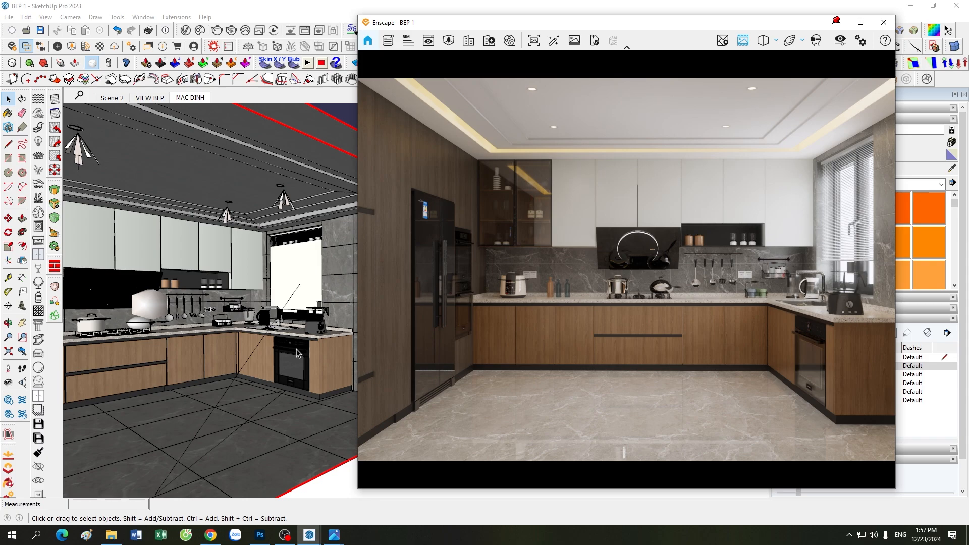
{"action": "scroll", "coordinate": [237, 271], "scroll_direction": "up", "scroll_amount": 2}
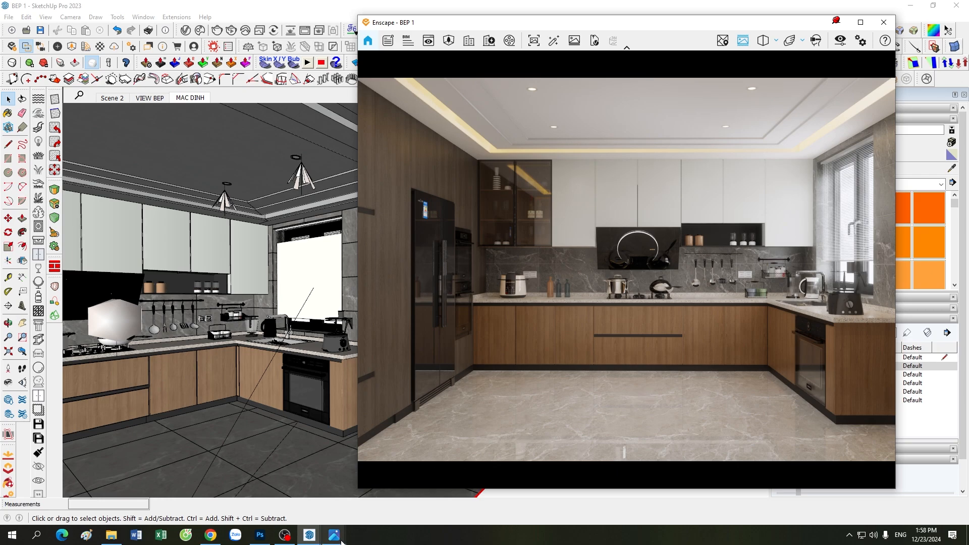
{"action": "mouse_move", "coordinate": [333, 534]}
{"action": "left_click", "coordinate": [282, 472]}
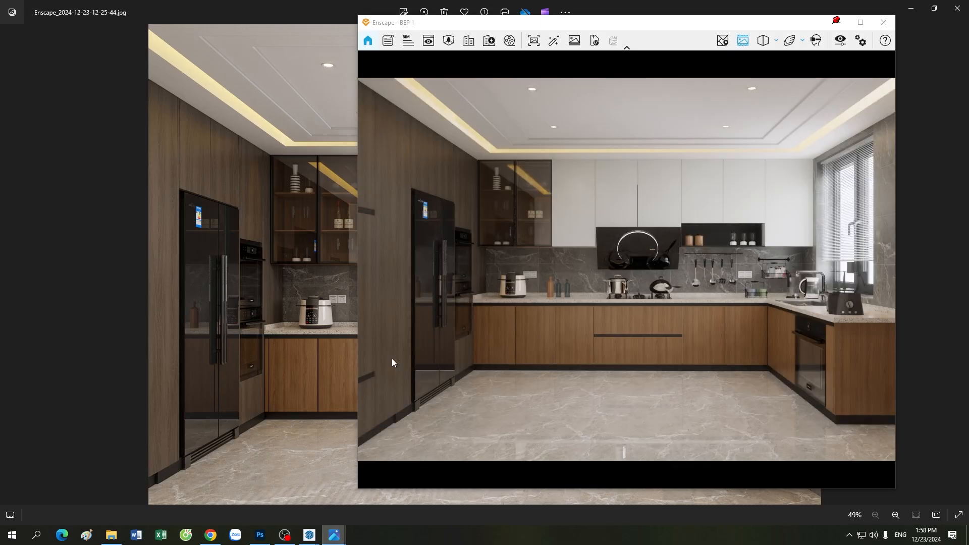
{"action": "left_click", "coordinate": [837, 23]}
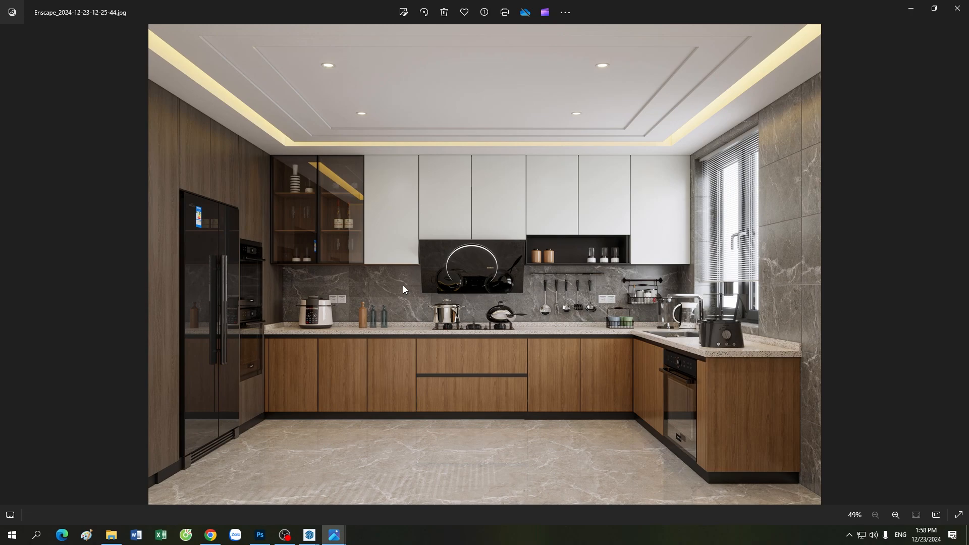
{"action": "mouse_move", "coordinate": [310, 534]}
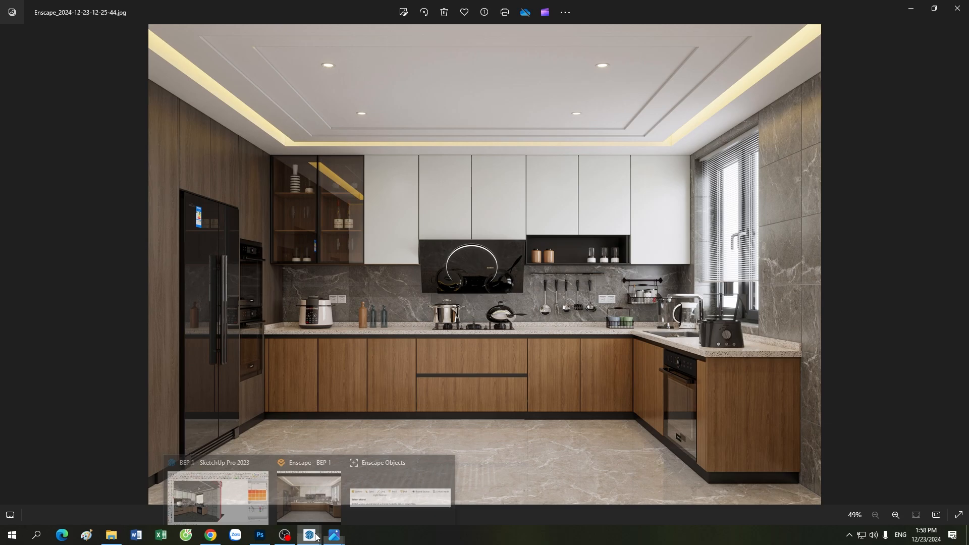
{"action": "left_click", "coordinate": [313, 503]}
{"action": "left_click", "coordinate": [313, 503]}
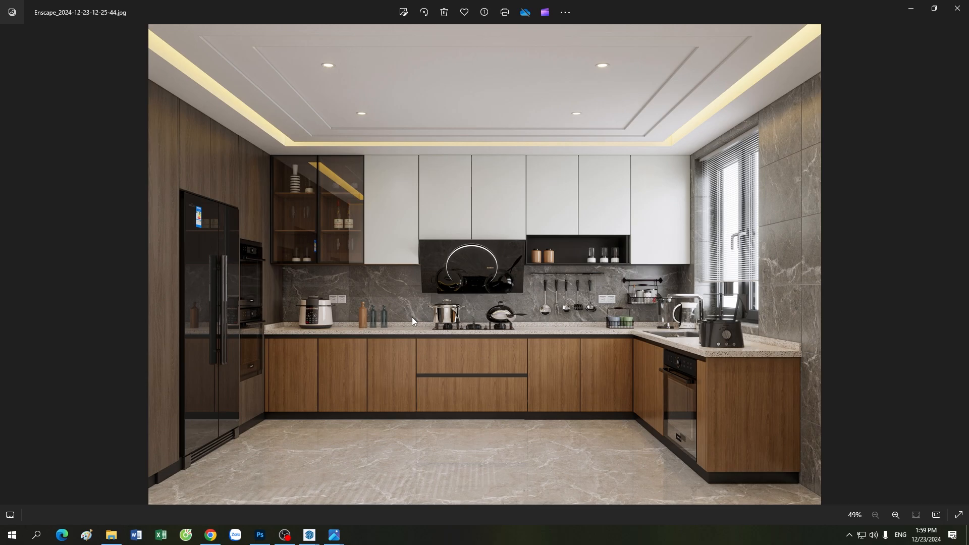
{"action": "scroll", "coordinate": [411, 317], "scroll_direction": "up", "scroll_amount": 5}
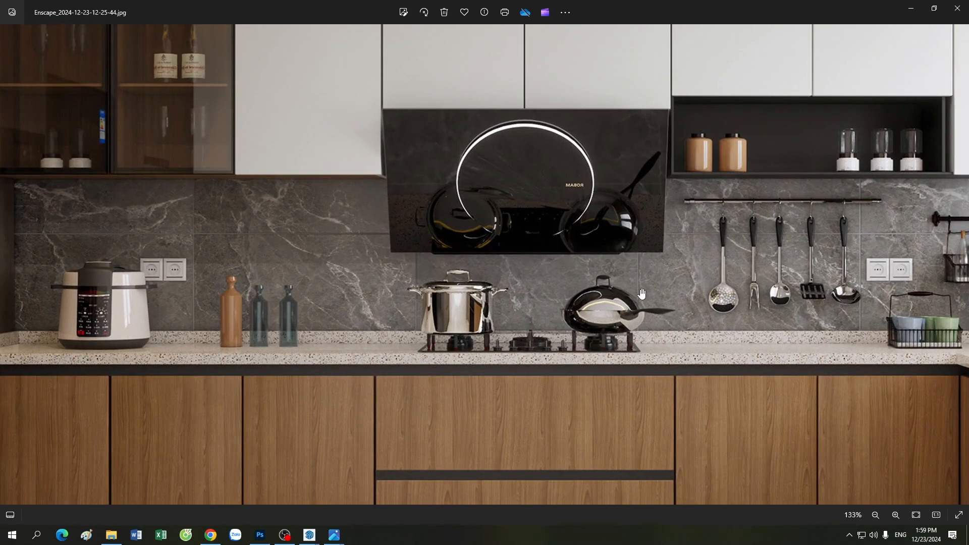
{"action": "left_click_drag", "start_coordinate": [417, 286], "coordinate": [520, 298]}
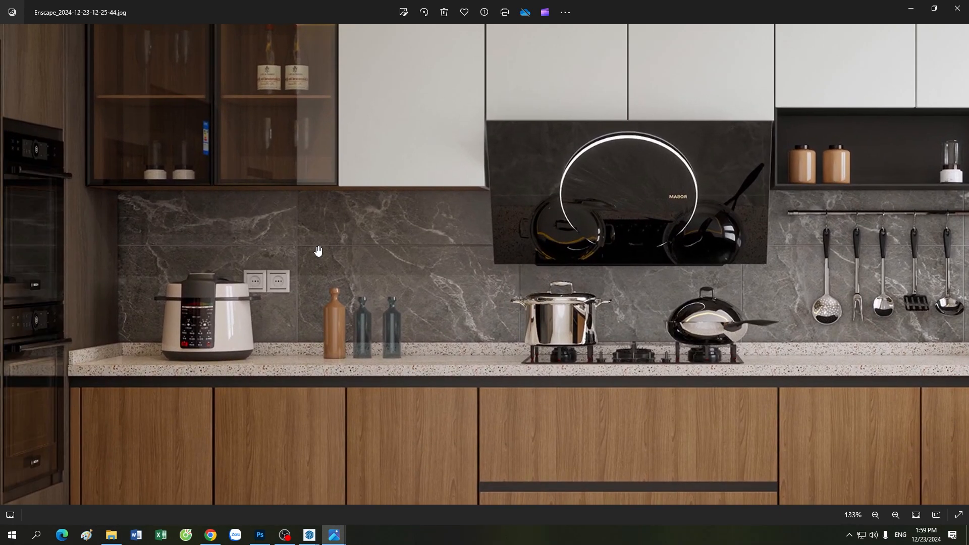
{"action": "scroll", "coordinate": [404, 375], "scroll_direction": "down", "scroll_amount": 2}
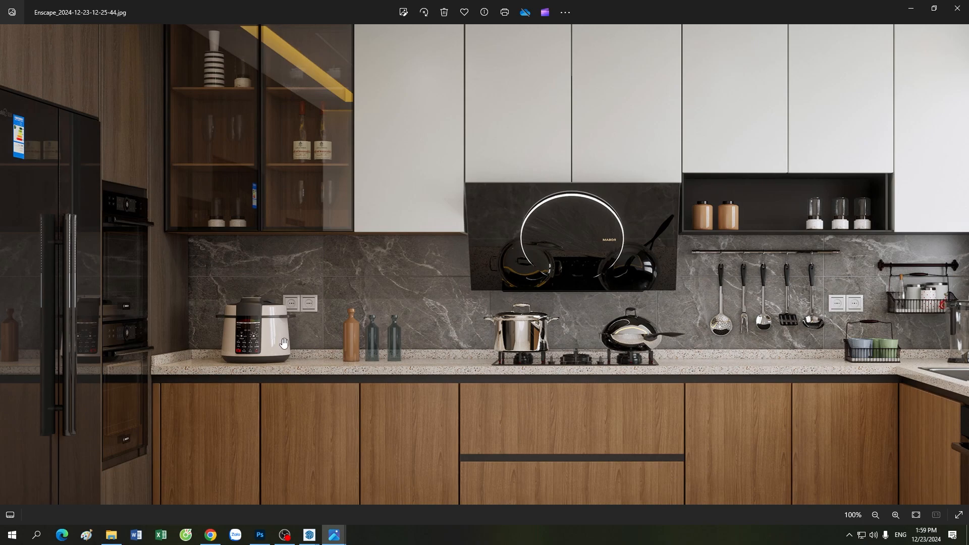
{"action": "scroll", "coordinate": [285, 342], "scroll_direction": "down", "scroll_amount": 1}
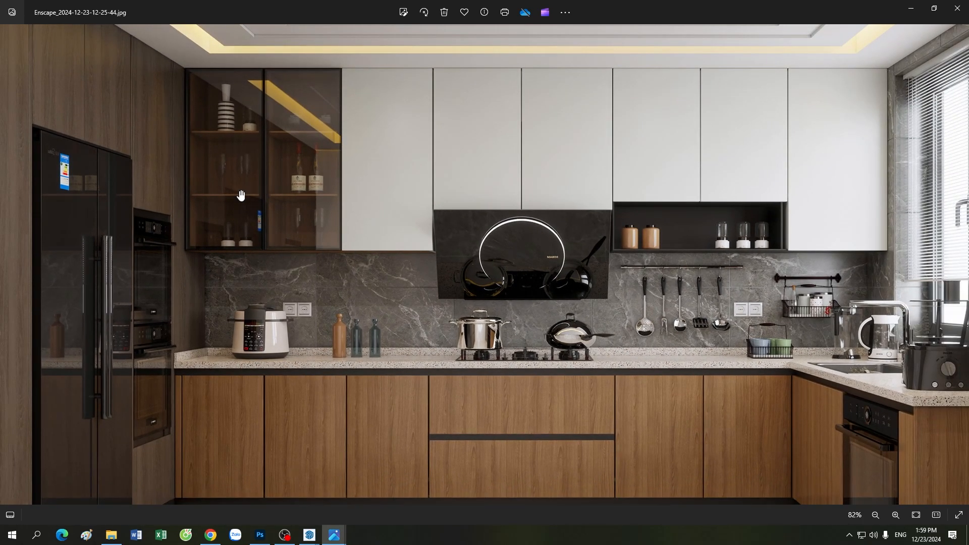
{"action": "left_click_drag", "start_coordinate": [316, 240], "coordinate": [317, 270]}
{"action": "left_click_drag", "start_coordinate": [486, 352], "coordinate": [499, 265]}
{"action": "left_click_drag", "start_coordinate": [591, 386], "coordinate": [615, 430]}
{"action": "left_click_drag", "start_coordinate": [458, 413], "coordinate": [489, 309]}
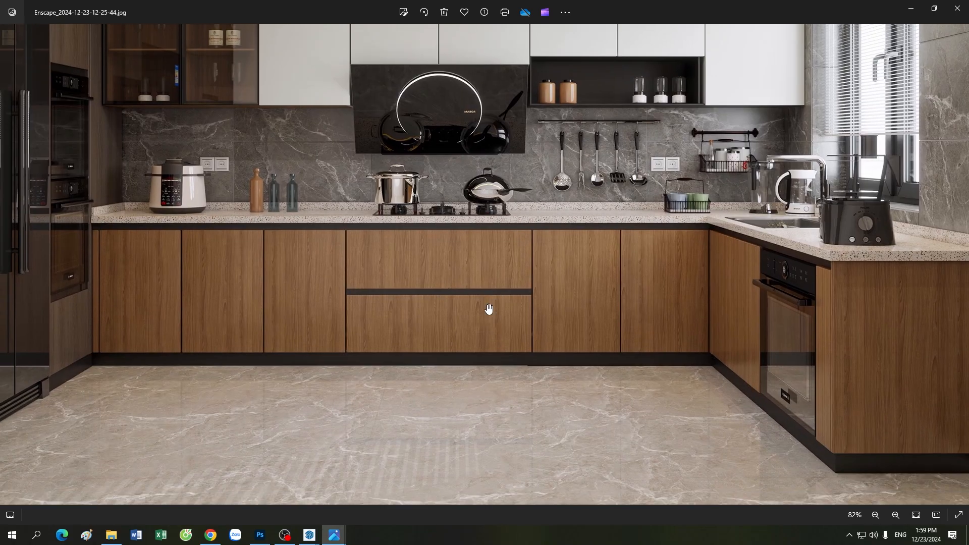
{"action": "left_click_drag", "start_coordinate": [556, 316], "coordinate": [508, 362]}
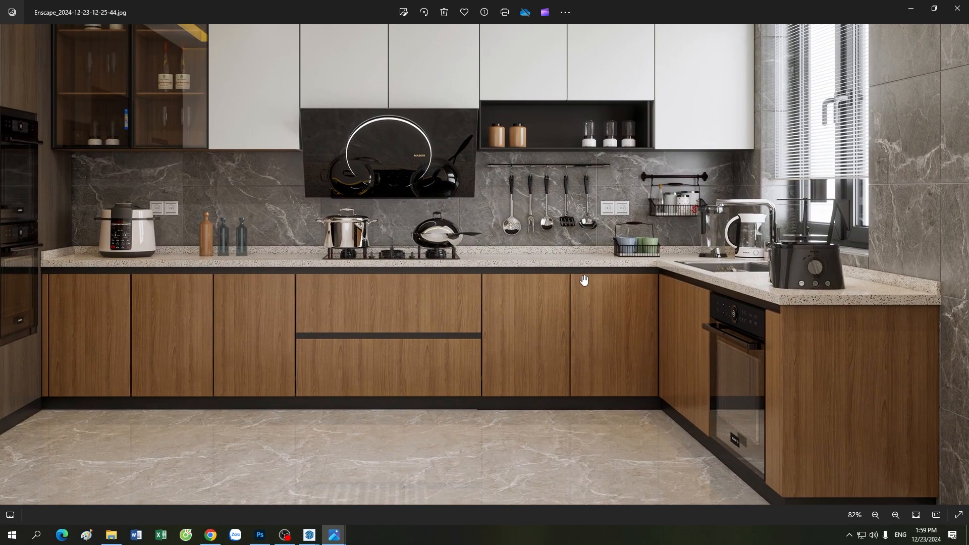
{"action": "left_click_drag", "start_coordinate": [584, 281], "coordinate": [599, 383]}
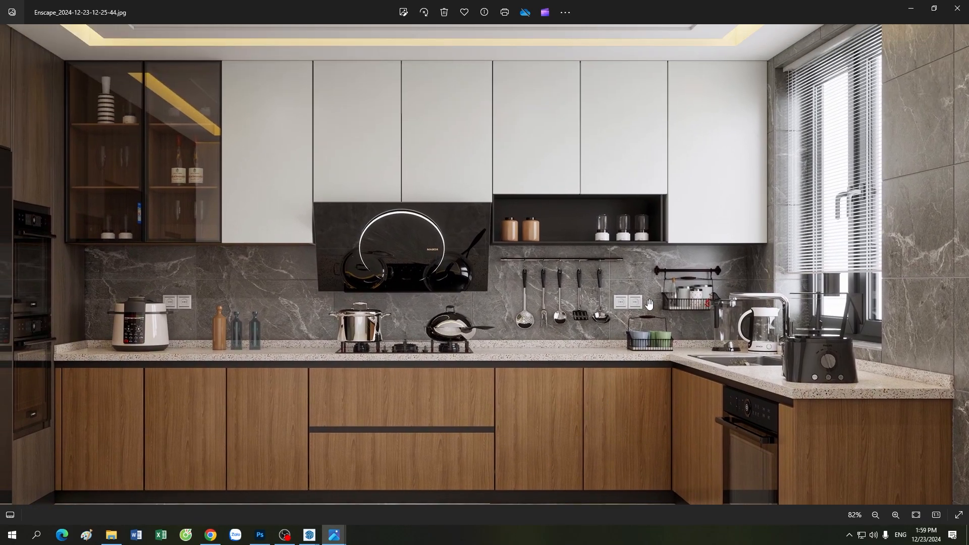
{"action": "scroll", "coordinate": [648, 301], "scroll_direction": "down", "scroll_amount": 3}
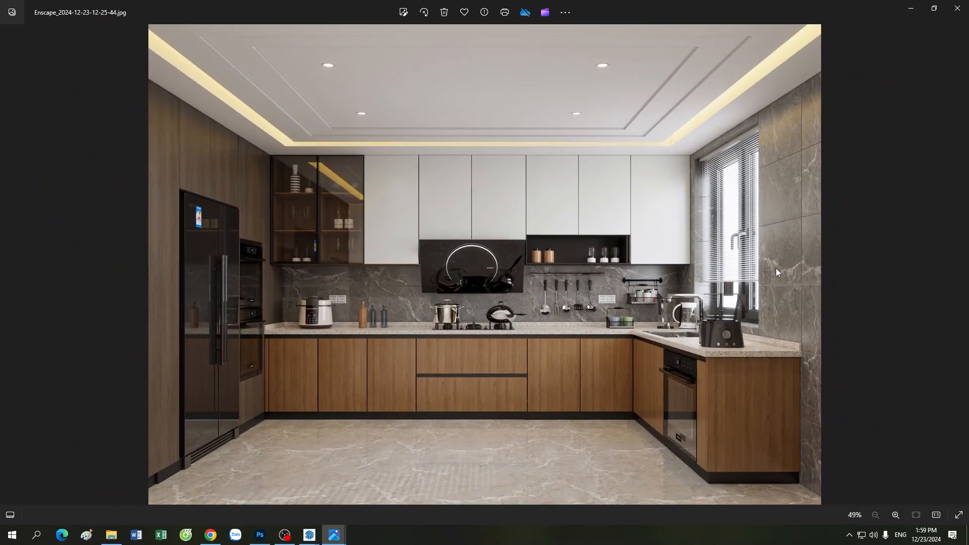
{"action": "scroll", "coordinate": [848, 308], "scroll_direction": "up", "scroll_amount": 2}
{"action": "left_click_drag", "start_coordinate": [523, 382], "coordinate": [537, 220]}
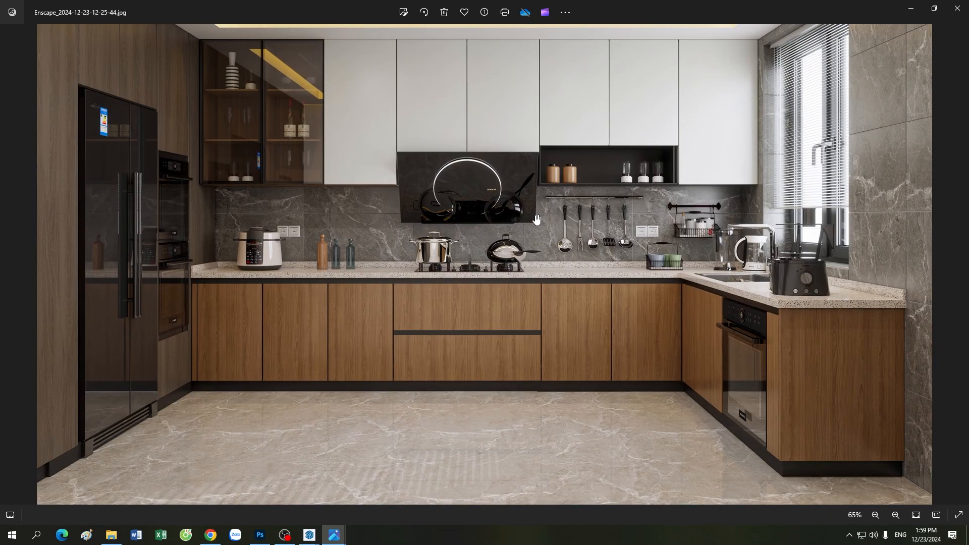
{"action": "scroll", "coordinate": [517, 470], "scroll_direction": "down", "scroll_amount": 2}
{"action": "scroll", "coordinate": [504, 459], "scroll_direction": "up", "scroll_amount": 2}
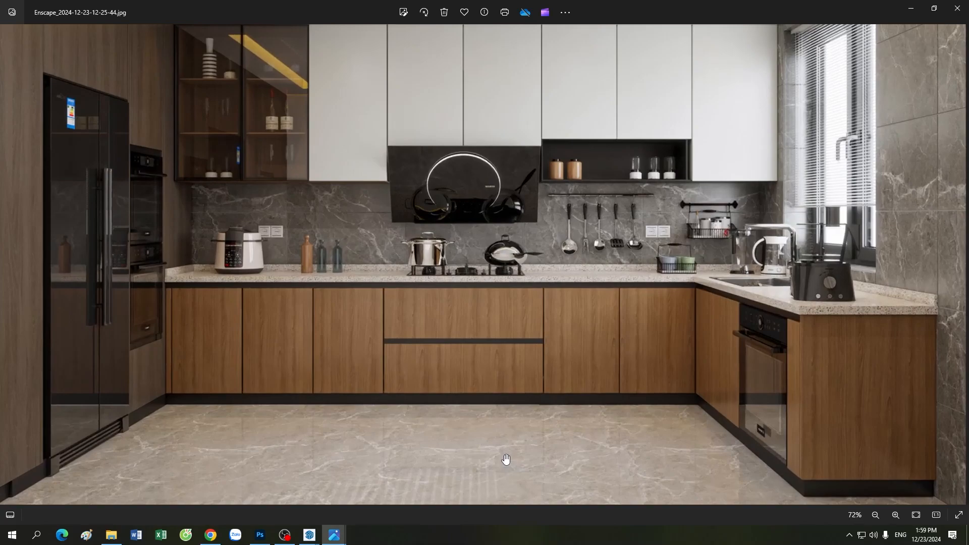
{"action": "scroll", "coordinate": [505, 458], "scroll_direction": "down", "scroll_amount": 2}
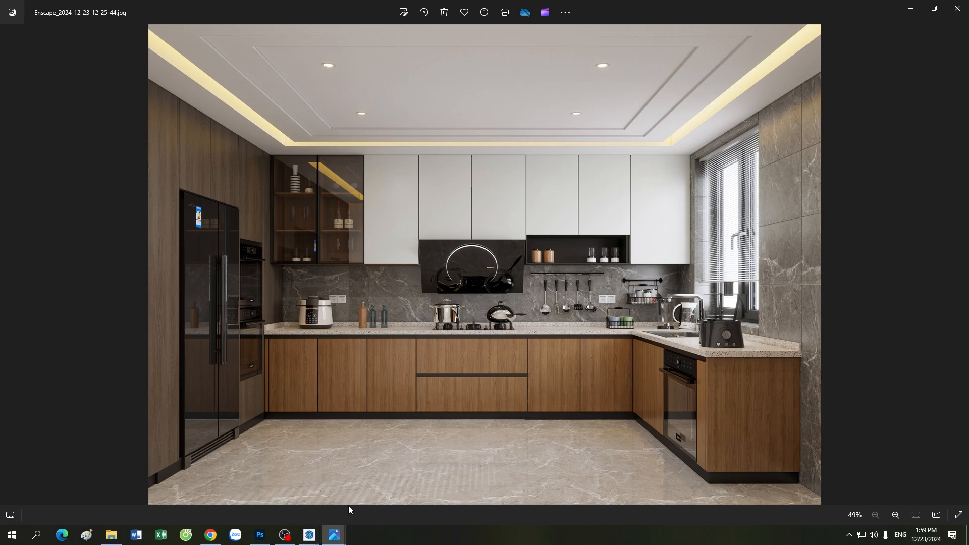
Step: Switch SketchUp to the VIEW BEP scene with the restored Enscape window placed beside it
{"action": "mouse_move", "coordinate": [316, 538]}
{"action": "left_click", "coordinate": [310, 538]}
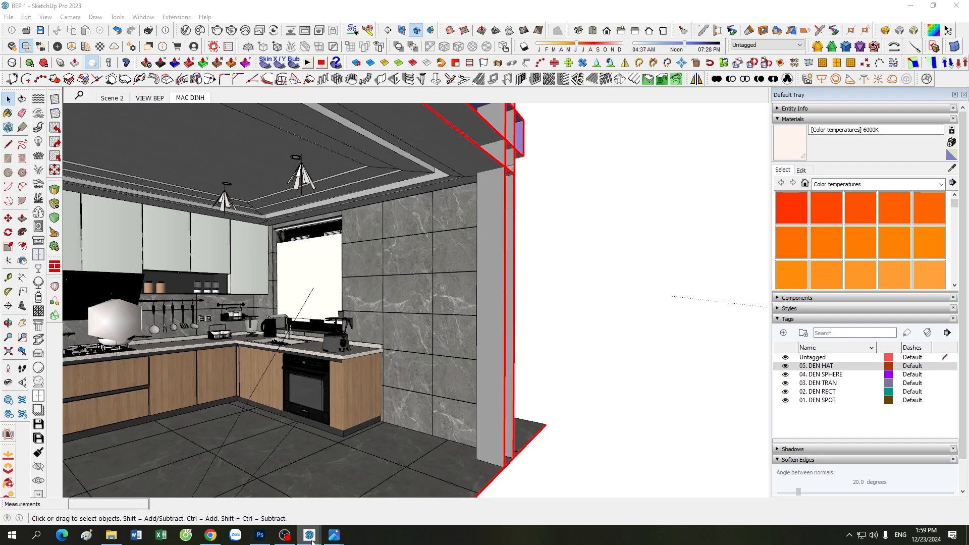
{"action": "mouse_move", "coordinate": [311, 543]}
{"action": "left_click", "coordinate": [329, 474]}
{"action": "left_click", "coordinate": [252, 93]}
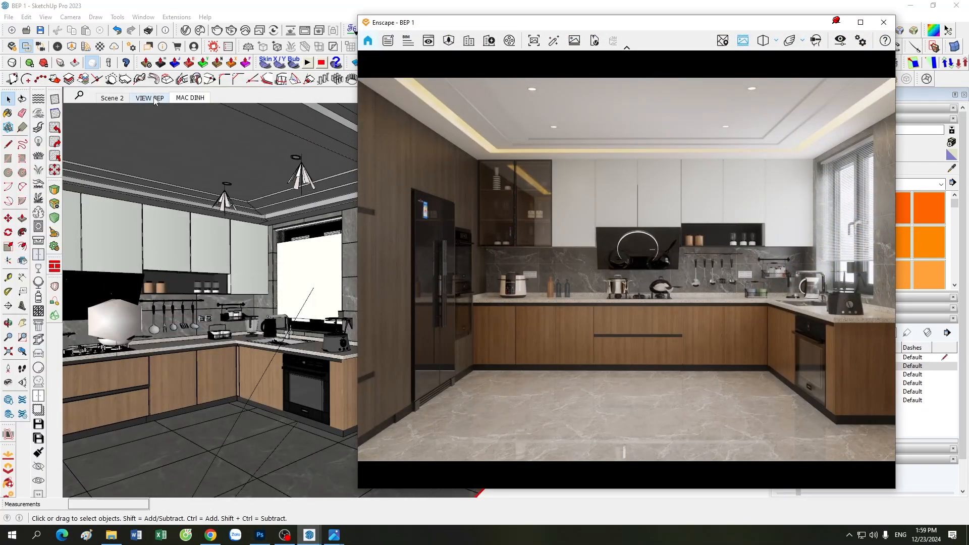
{"action": "left_click", "coordinate": [154, 100]}
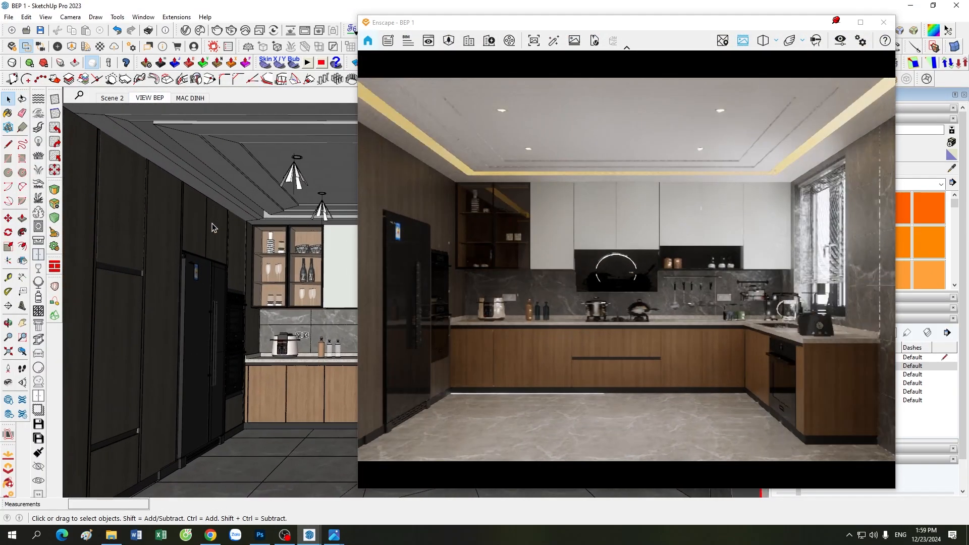
{"action": "left_click_drag", "start_coordinate": [549, 24], "coordinate": [385, 30]}
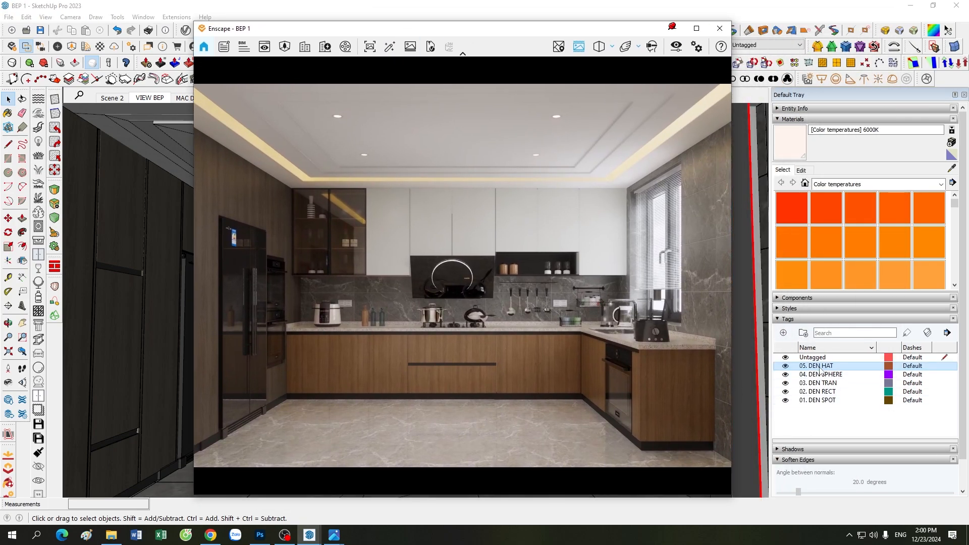
{"action": "left_click_drag", "start_coordinate": [508, 32], "coordinate": [689, 30]}
{"action": "left_click", "coordinate": [857, 49]}
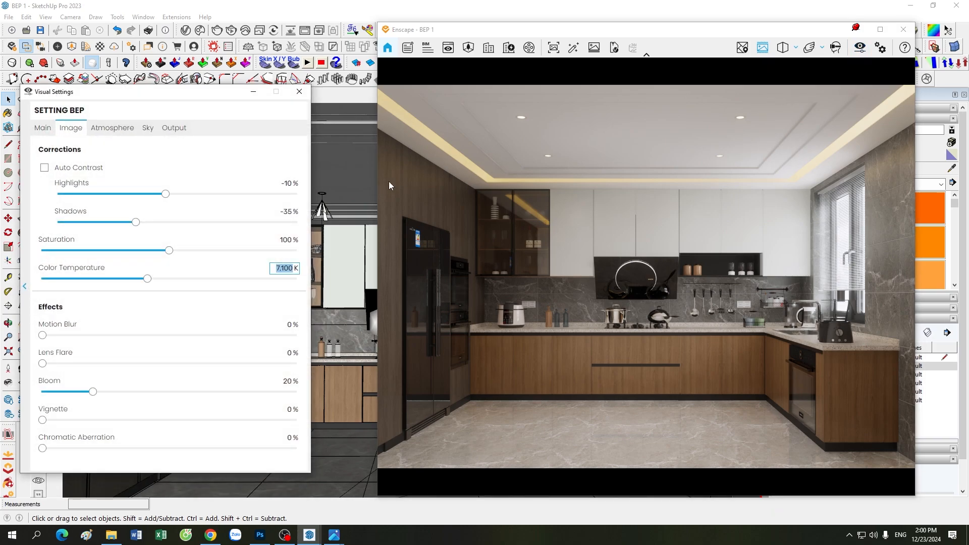
Step: Review the Sky, Main and atmosphere tabs of Enscape's Visual Settings, ending on the sky and skybox values
{"action": "left_click", "coordinate": [152, 130]}
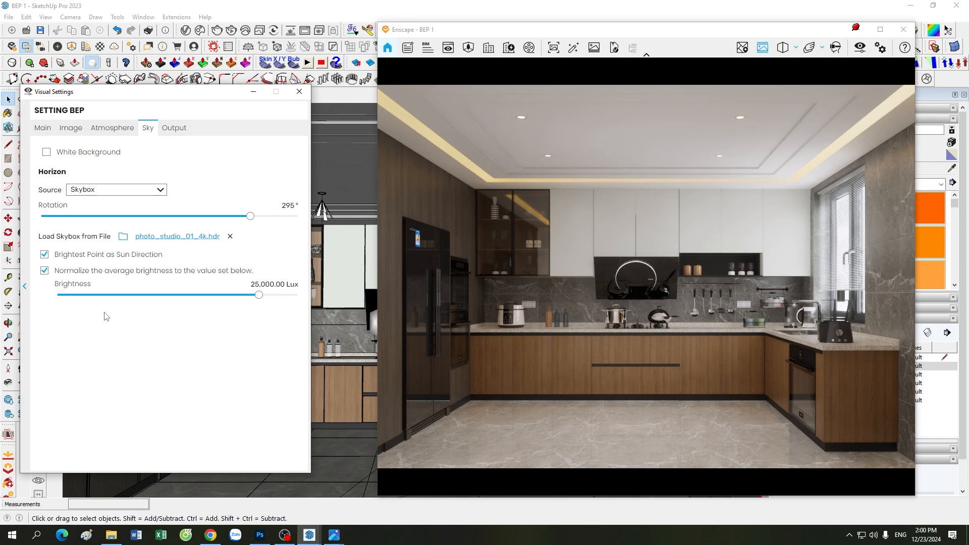
{"action": "left_click", "coordinate": [44, 129]}
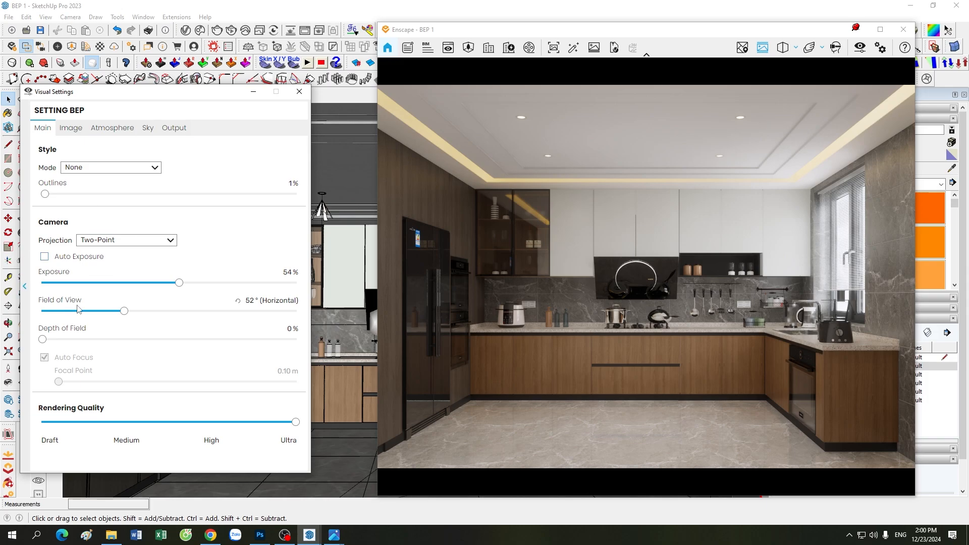
{"action": "left_click", "coordinate": [123, 126]}
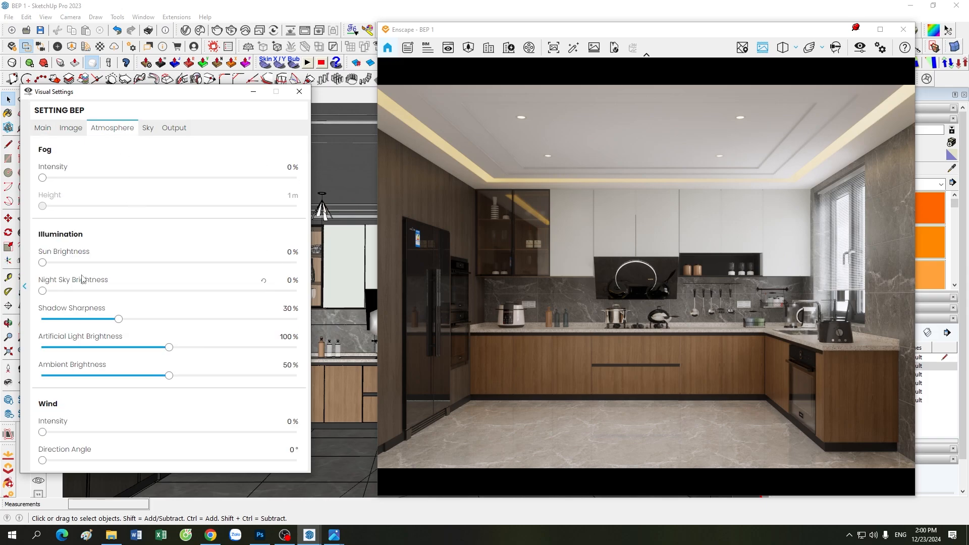
{"action": "mouse_move", "coordinate": [82, 279]}
{"action": "left_click", "coordinate": [150, 129]}
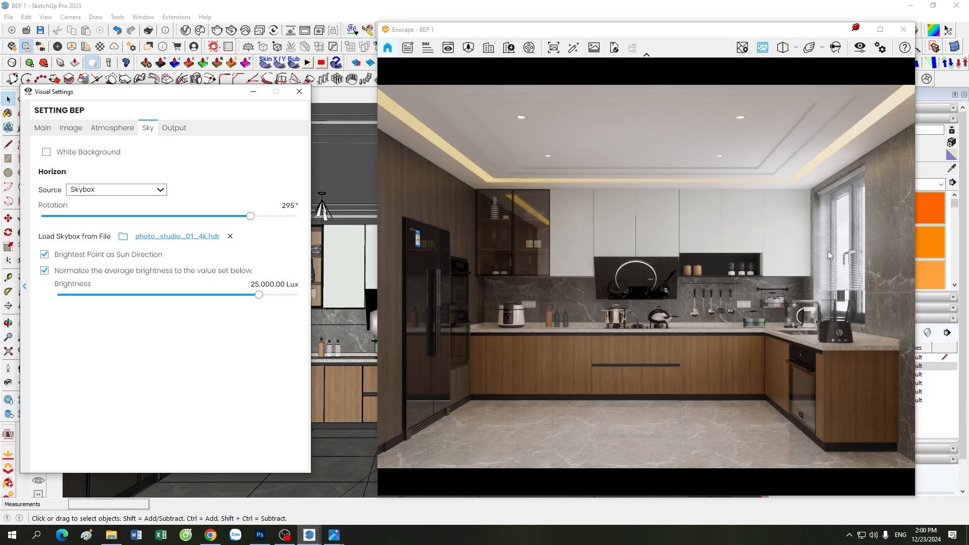
{"action": "left_click", "coordinate": [41, 129]}
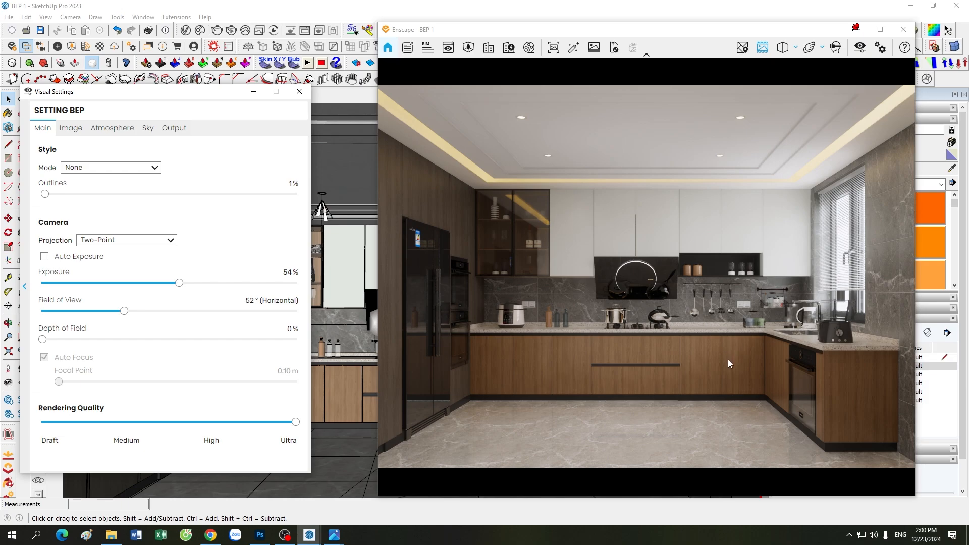
{"action": "left_click", "coordinate": [148, 128]}
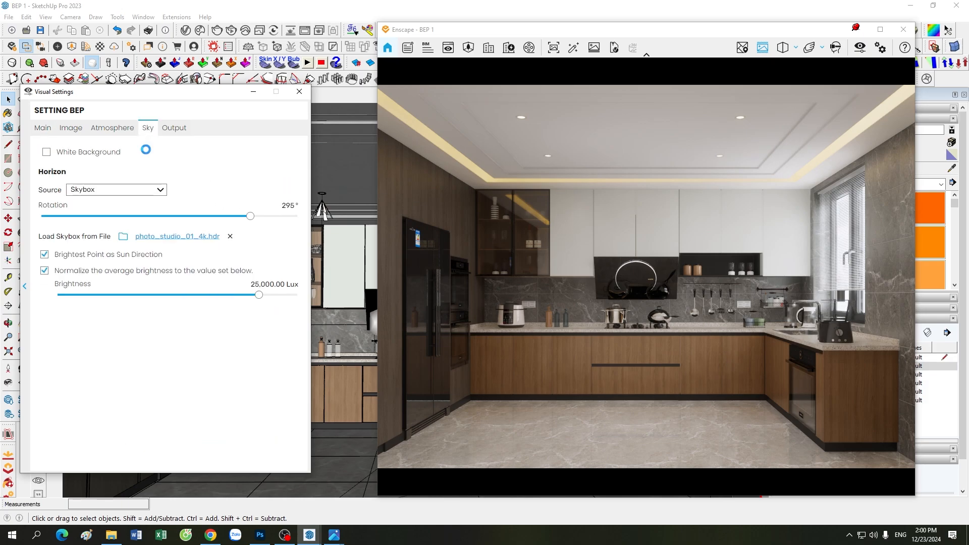
Step: Close and reopen Visual Settings, recheck the camera and exposure values, then minimize it
{"action": "left_click", "coordinate": [299, 91]}
{"action": "left_click", "coordinate": [860, 48]}
{"action": "left_click", "coordinate": [48, 129]}
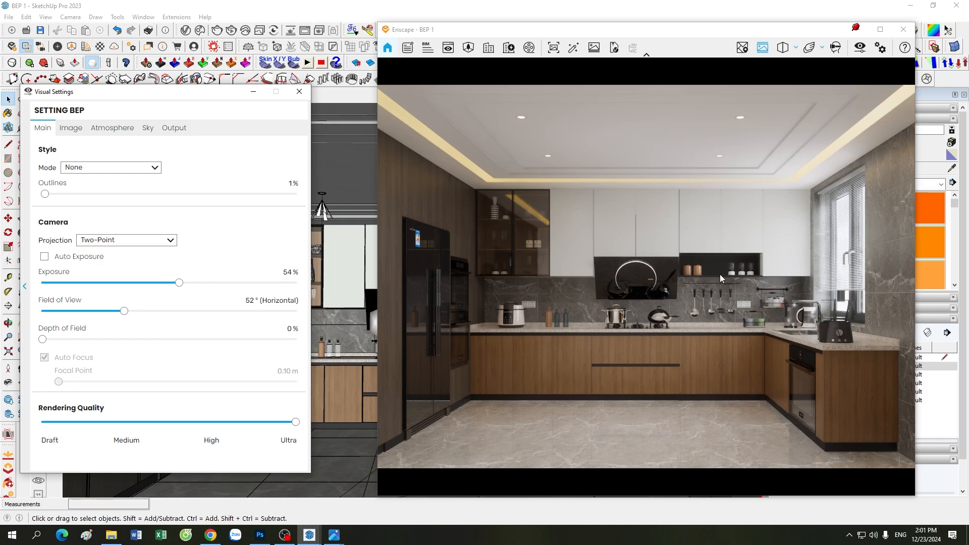
{"action": "left_click", "coordinate": [254, 92]}
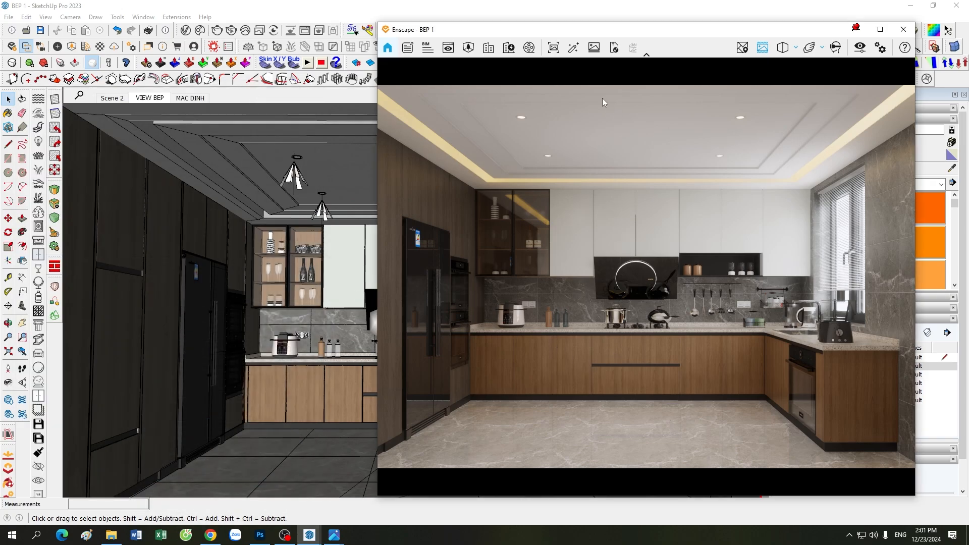
Step: Minimize the Enscape render, then zoom and orbit the SketchUp kitchen model to new angles
{"action": "left_click", "coordinate": [856, 30]}
{"action": "scroll", "coordinate": [383, 371], "scroll_direction": "down", "scroll_amount": 2}
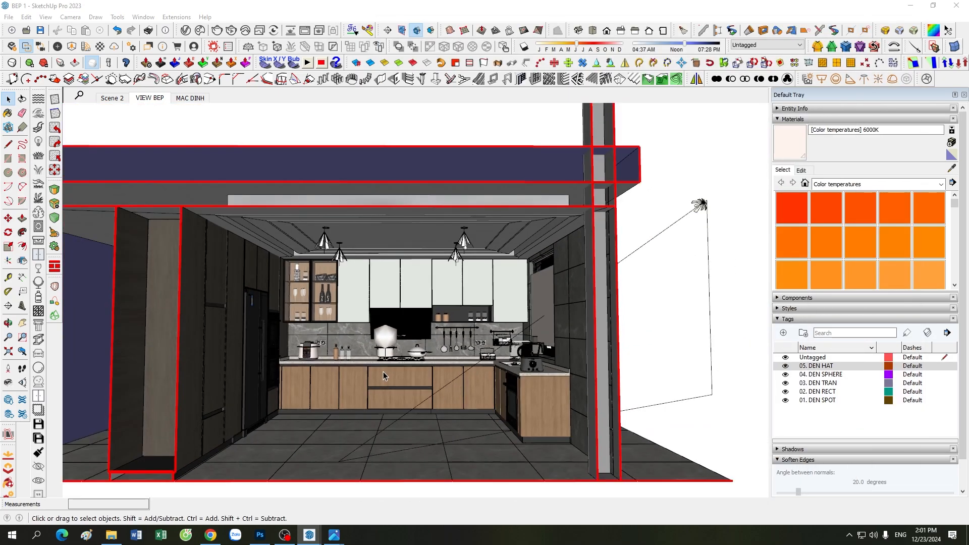
{"action": "scroll", "coordinate": [383, 371], "scroll_direction": "down", "scroll_amount": 2}
{"action": "scroll", "coordinate": [527, 335], "scroll_direction": "up", "scroll_amount": 2}
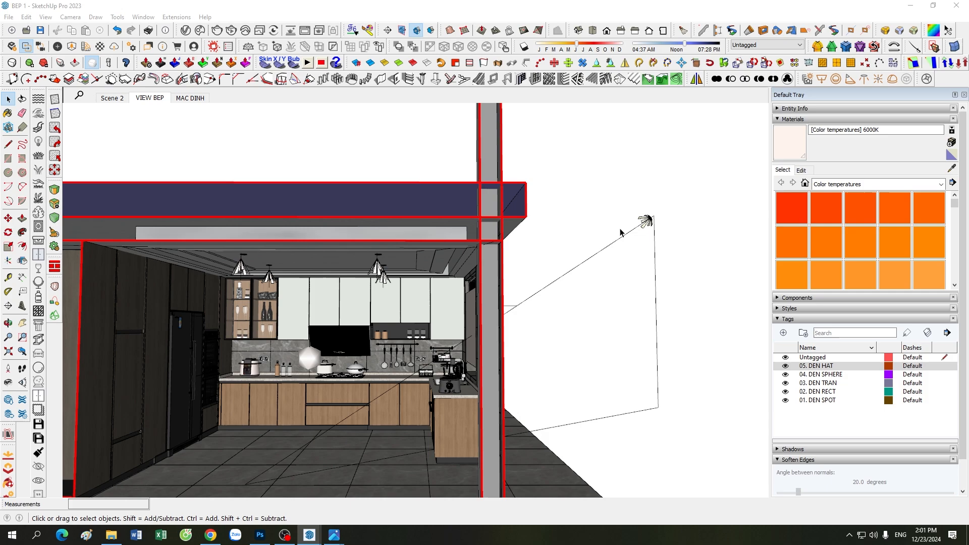
{"action": "scroll", "coordinate": [329, 435], "scroll_direction": "down", "scroll_amount": 3}
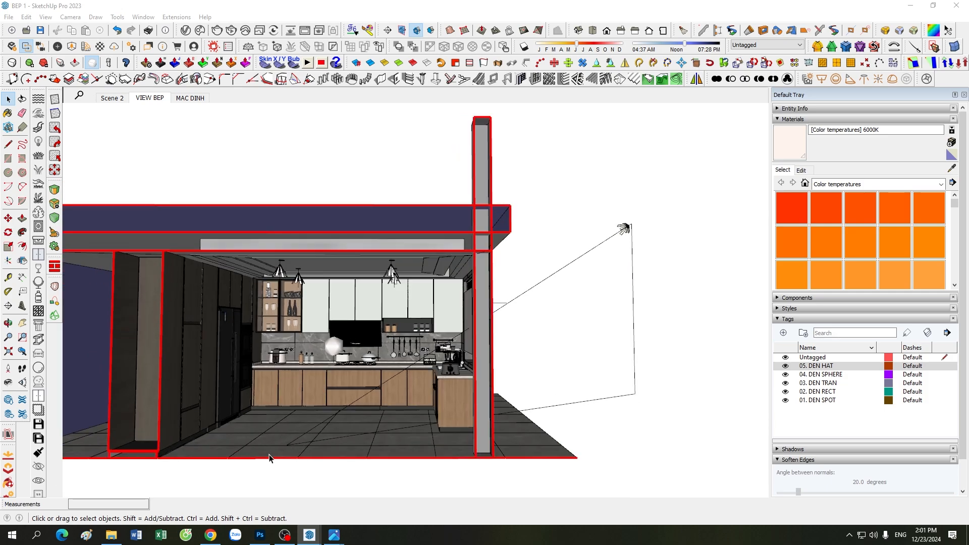
{"action": "middle_click_drag", "start_coordinate": [269, 457], "coordinate": [454, 348]}
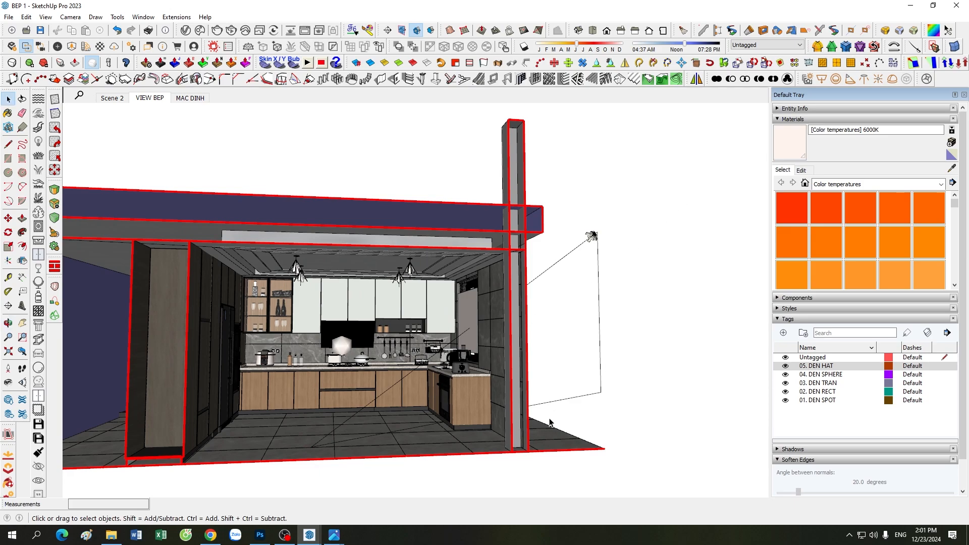
{"action": "middle_click_drag", "start_coordinate": [551, 423], "coordinate": [640, 396]}
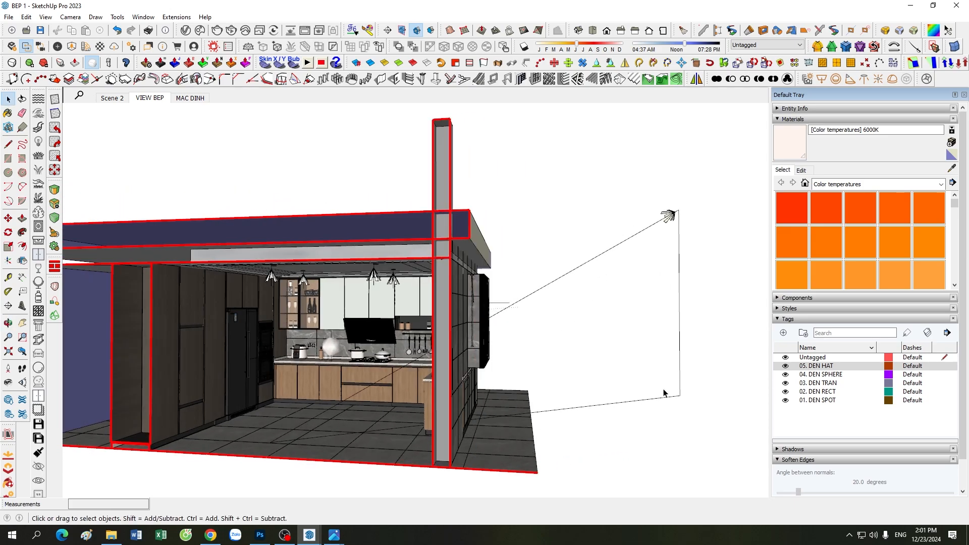
{"action": "middle_click_drag", "start_coordinate": [664, 393], "coordinate": [543, 294]}
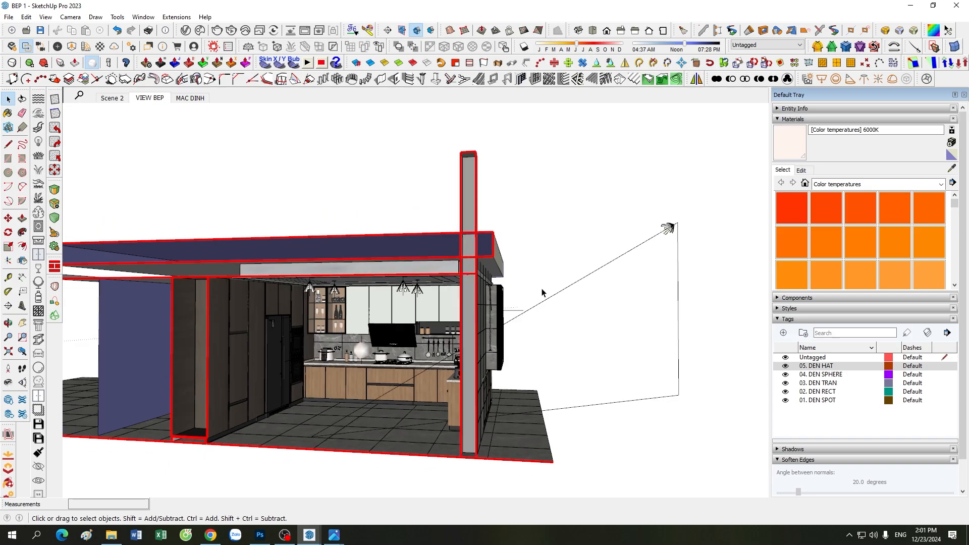
{"action": "middle_click_drag", "start_coordinate": [330, 391], "coordinate": [328, 388]}
{"action": "scroll", "coordinate": [328, 389], "scroll_direction": "up", "scroll_amount": 5}
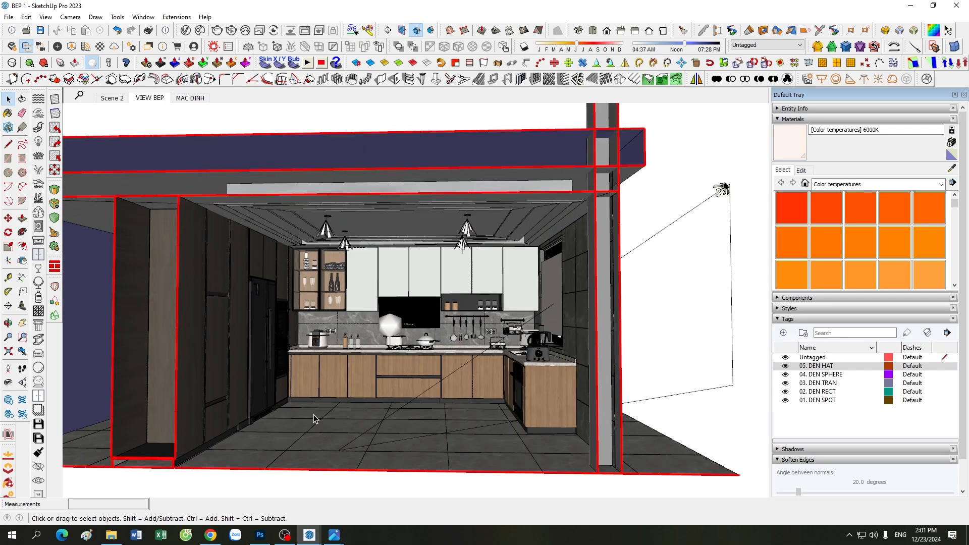
Step: Restore Enscape from the taskbar, then minimize Visual Settings and the Enscape render window
{"action": "mouse_move", "coordinate": [333, 537]}
{"action": "left_click", "coordinate": [303, 492]}
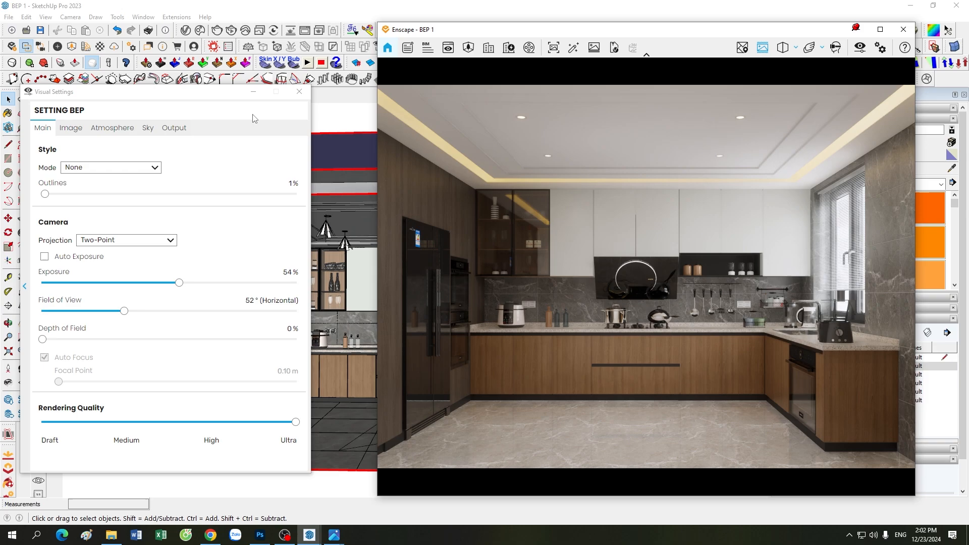
{"action": "left_click", "coordinate": [253, 92]}
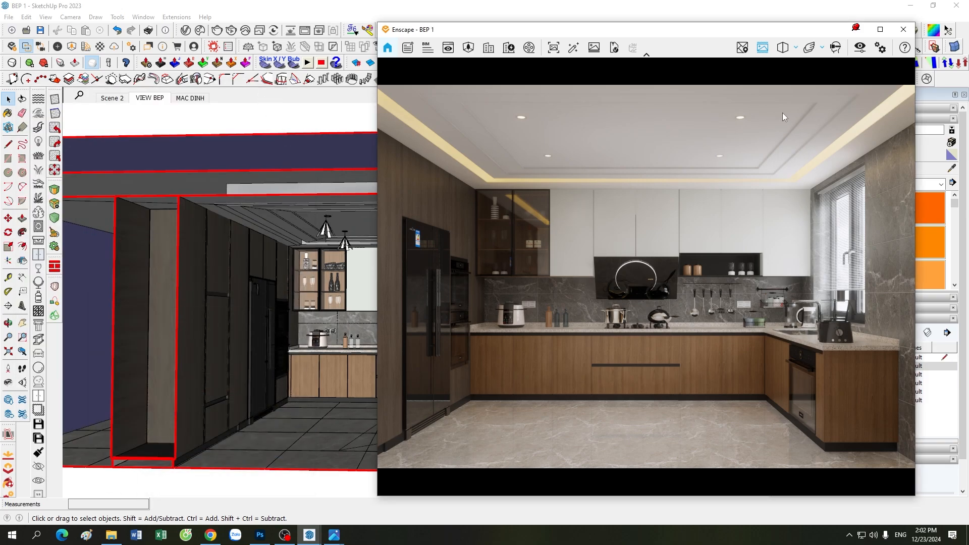
{"action": "left_click", "coordinate": [856, 30]}
{"action": "scroll", "coordinate": [554, 296], "scroll_direction": "up", "scroll_amount": 4}
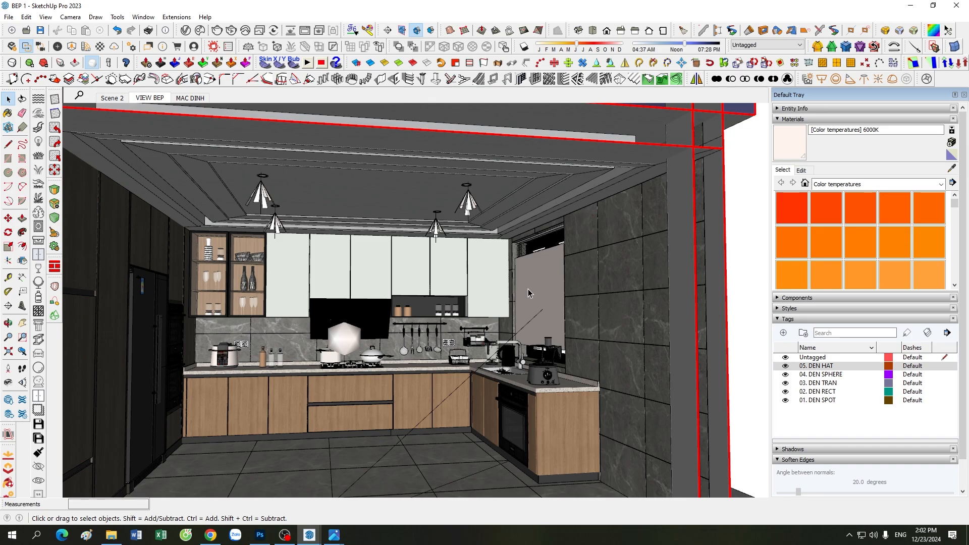
{"action": "scroll", "coordinate": [412, 352], "scroll_direction": "down", "scroll_amount": 2}
{"action": "scroll", "coordinate": [515, 325], "scroll_direction": "down", "scroll_amount": 3}
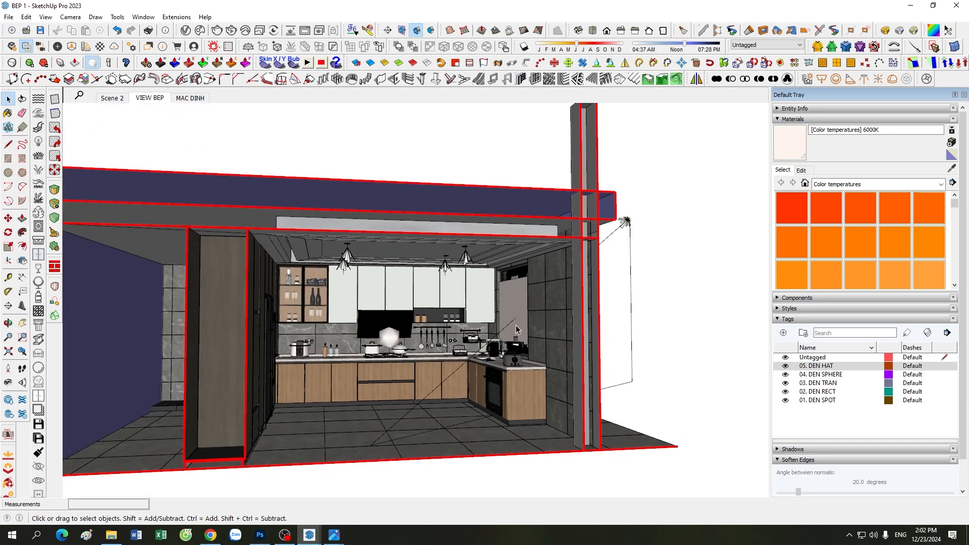
{"action": "scroll", "coordinate": [515, 325], "scroll_direction": "up", "scroll_amount": 3}
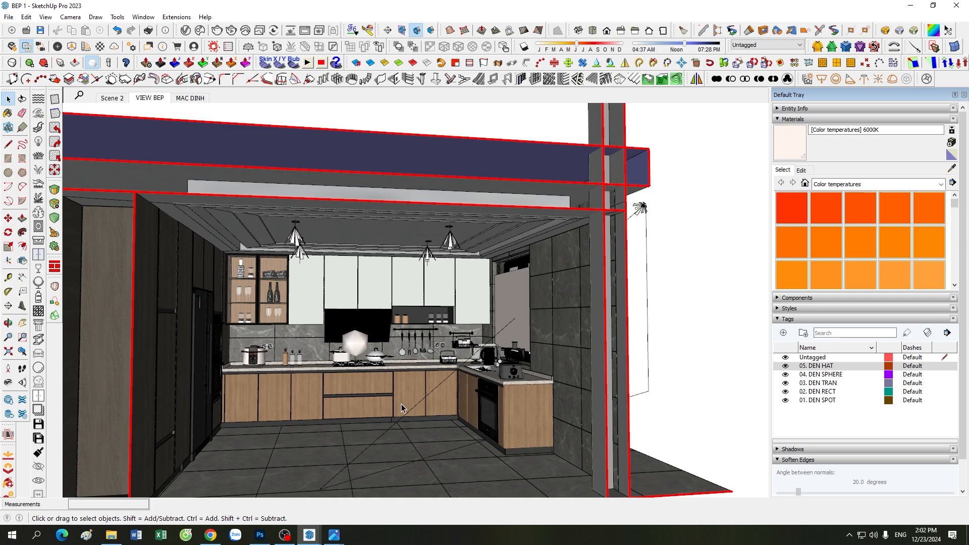
{"action": "mouse_move", "coordinate": [309, 535]}
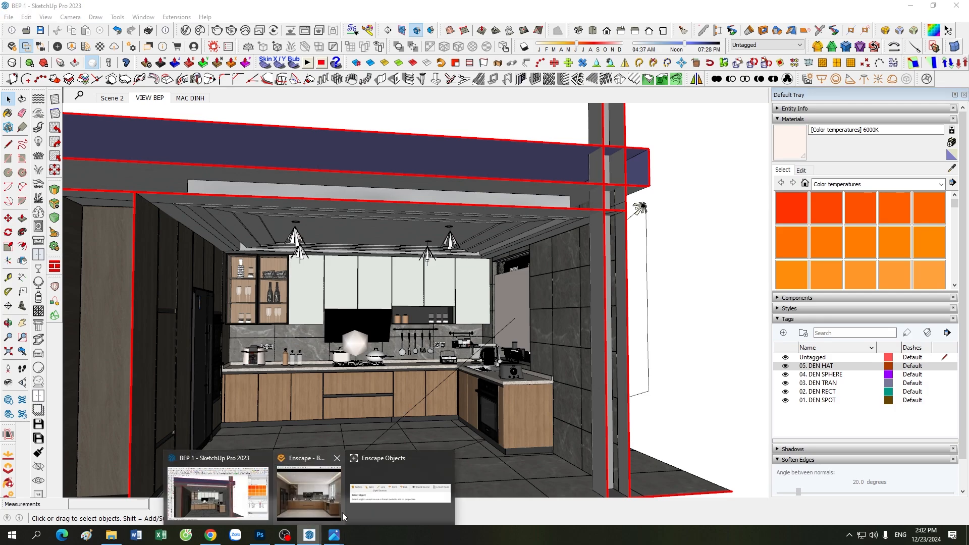
Step: Repeatedly restore Enscape from the taskbar, then hide its Visual Settings and render window over SketchUp
{"action": "left_click", "coordinate": [296, 502]}
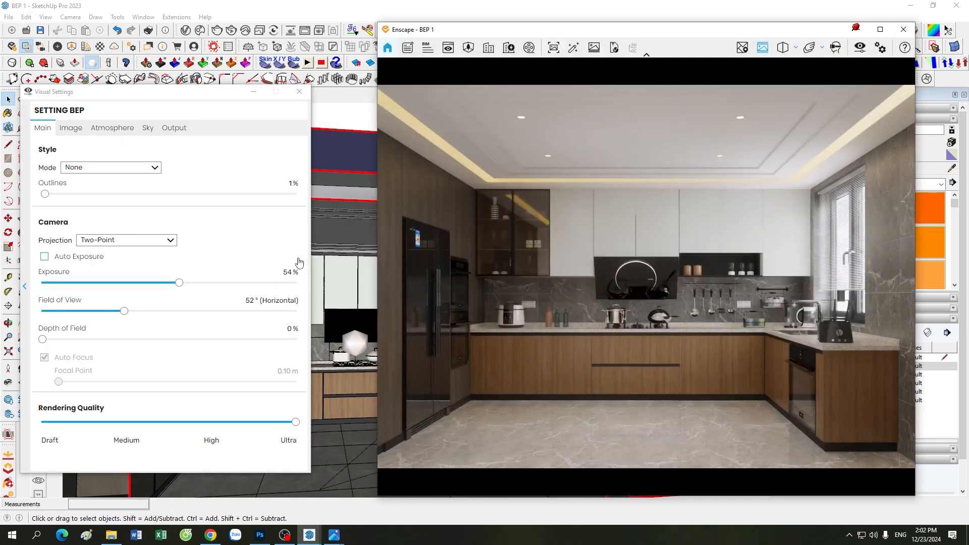
{"action": "left_click", "coordinate": [253, 91]}
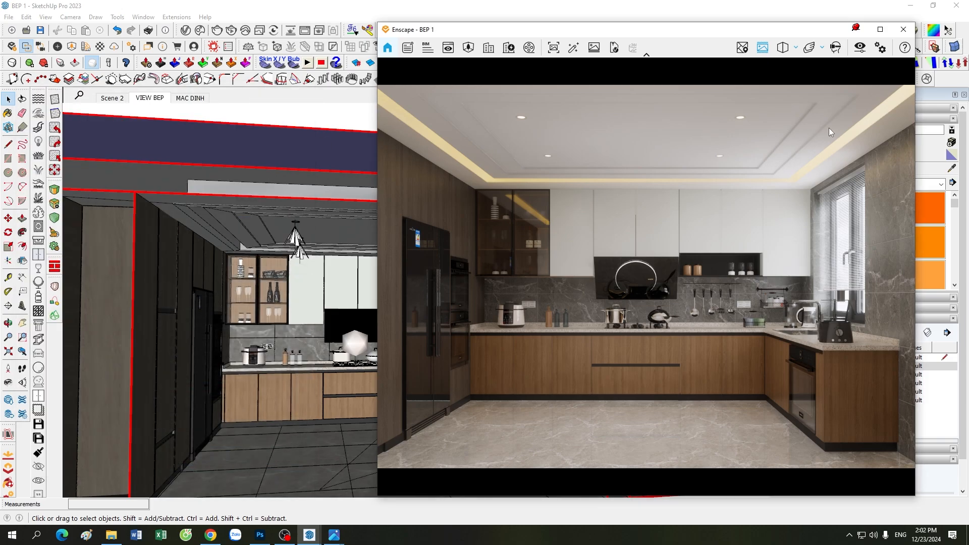
{"action": "left_click", "coordinate": [857, 29]}
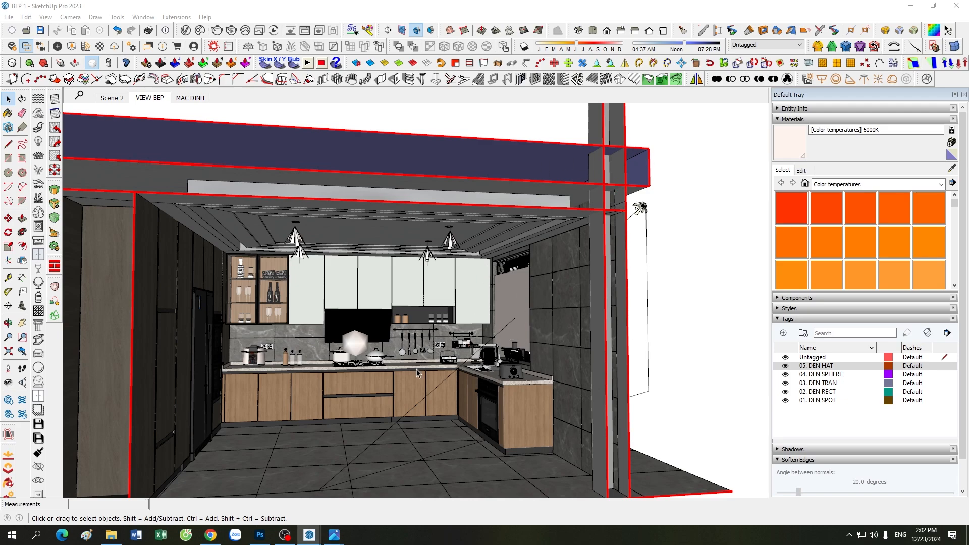
{"action": "mouse_move", "coordinate": [310, 536]}
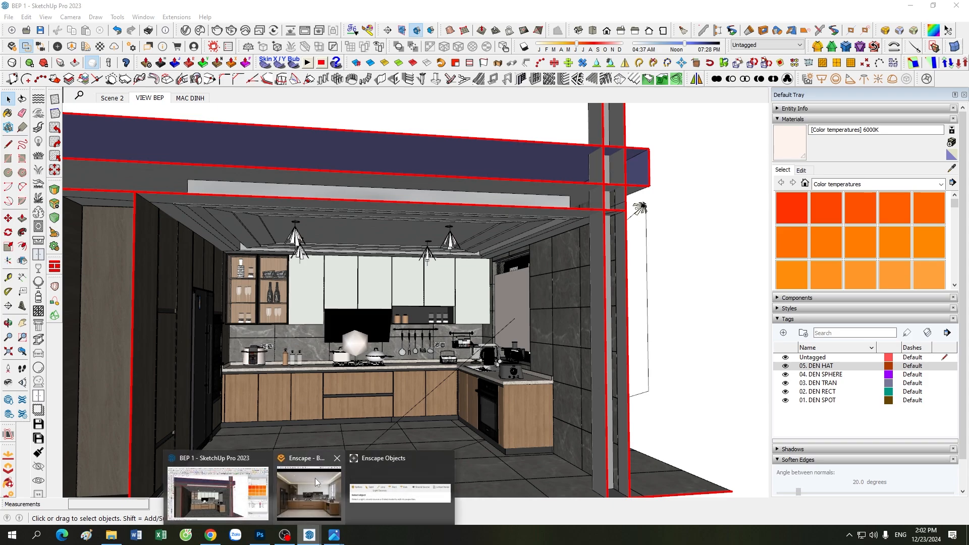
{"action": "left_click", "coordinate": [315, 477]}
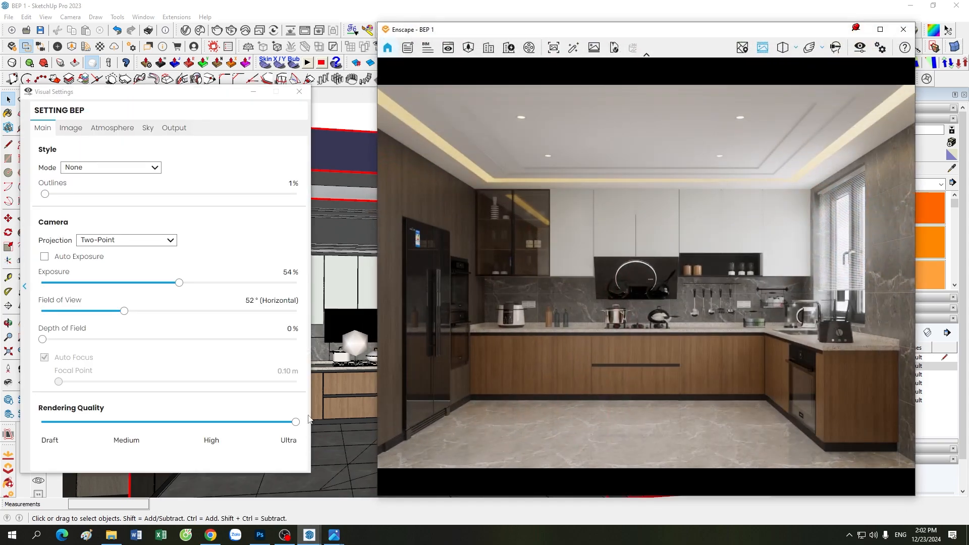
{"action": "left_click", "coordinate": [253, 91]}
{"action": "left_click", "coordinate": [857, 29]}
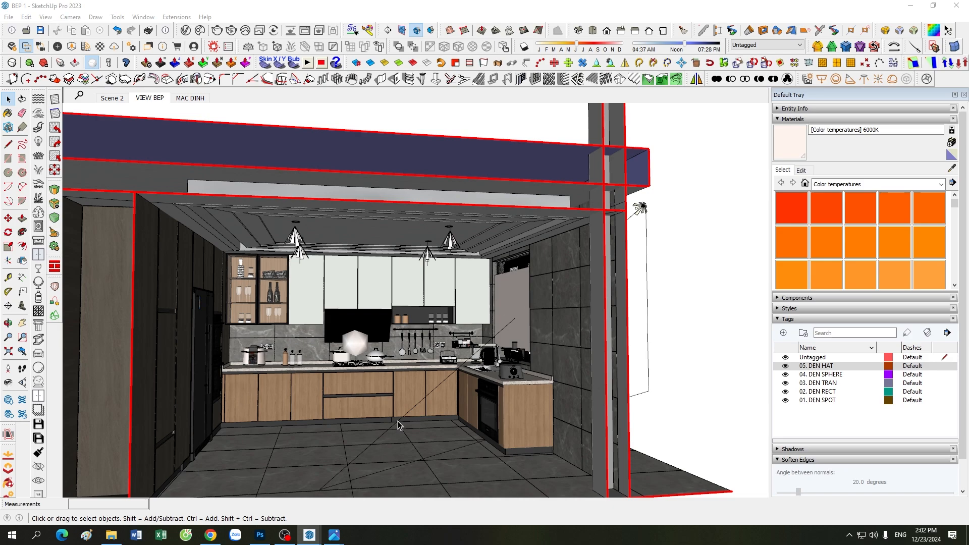
{"action": "mouse_move", "coordinate": [333, 536]}
{"action": "left_click", "coordinate": [308, 503]}
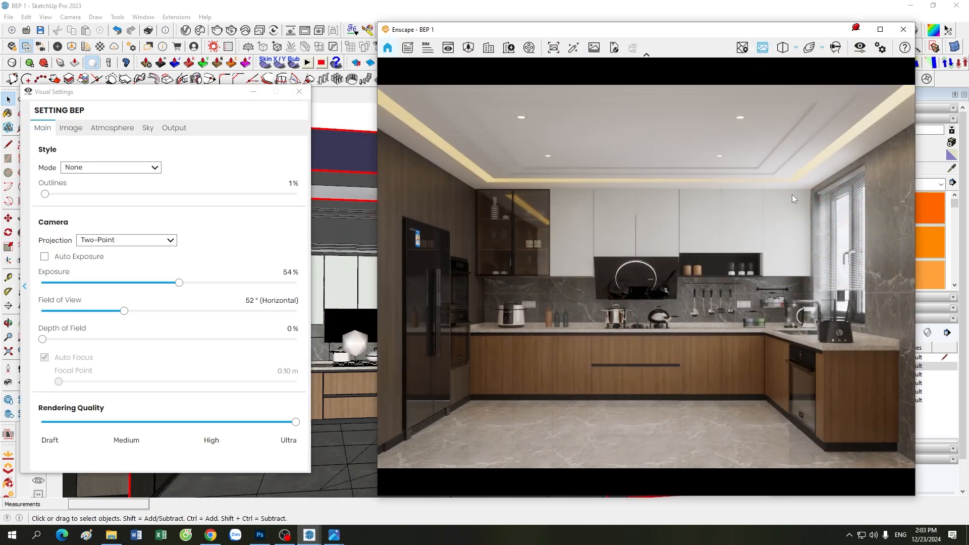
{"action": "left_click", "coordinate": [856, 29]}
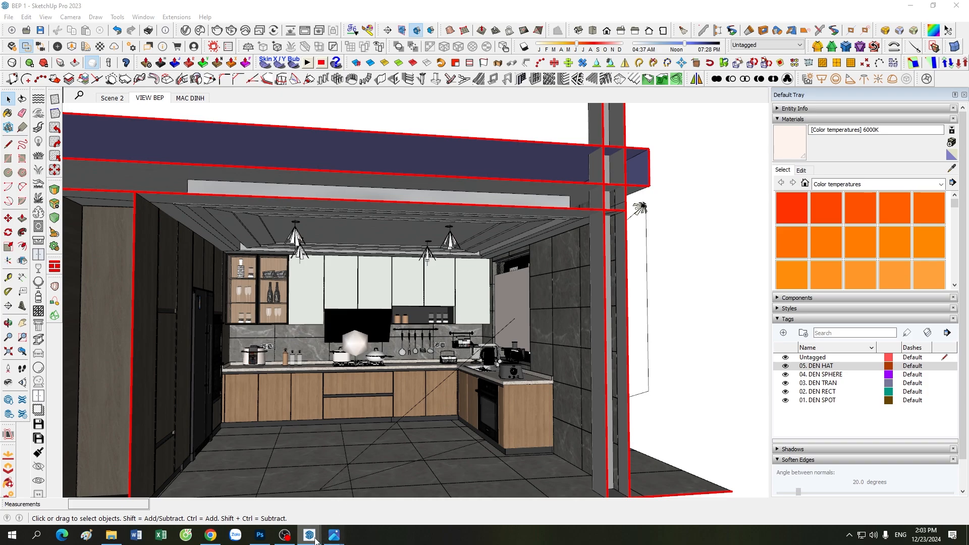
Step: Bring the Enscape render forward from the taskbar and minimize its Visual Settings panel
{"action": "mouse_move", "coordinate": [310, 535]}
{"action": "left_click", "coordinate": [308, 489]}
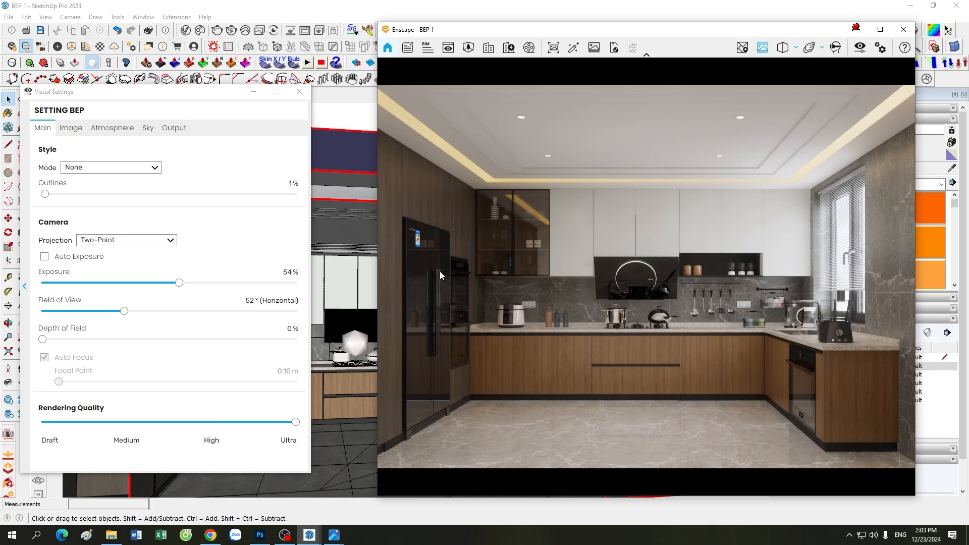
{"action": "left_click", "coordinate": [254, 91]}
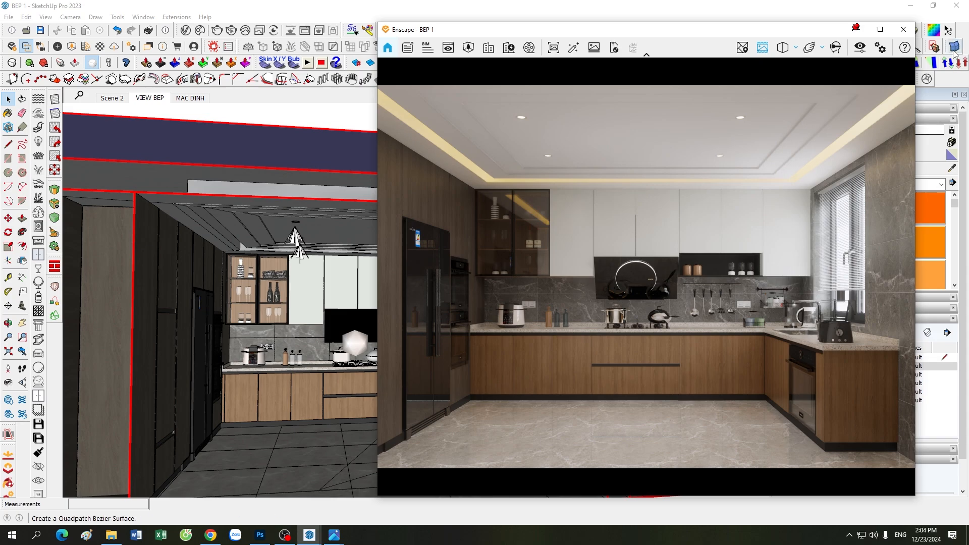
{"action": "left_click_drag", "start_coordinate": [733, 36], "coordinate": [765, 34]}
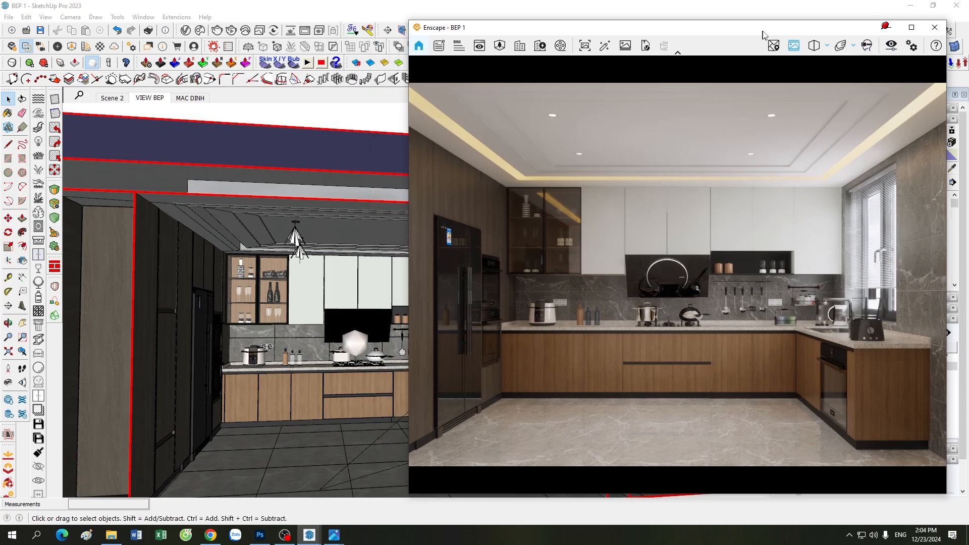
{"action": "scroll", "coordinate": [136, 334], "scroll_direction": "down", "scroll_amount": 3}
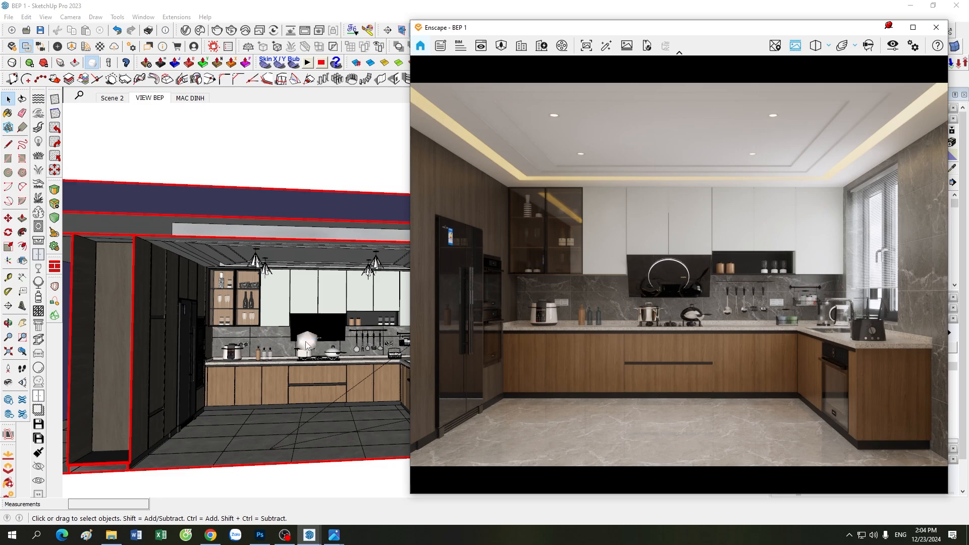
{"action": "scroll", "coordinate": [307, 345], "scroll_direction": "up", "scroll_amount": 1}
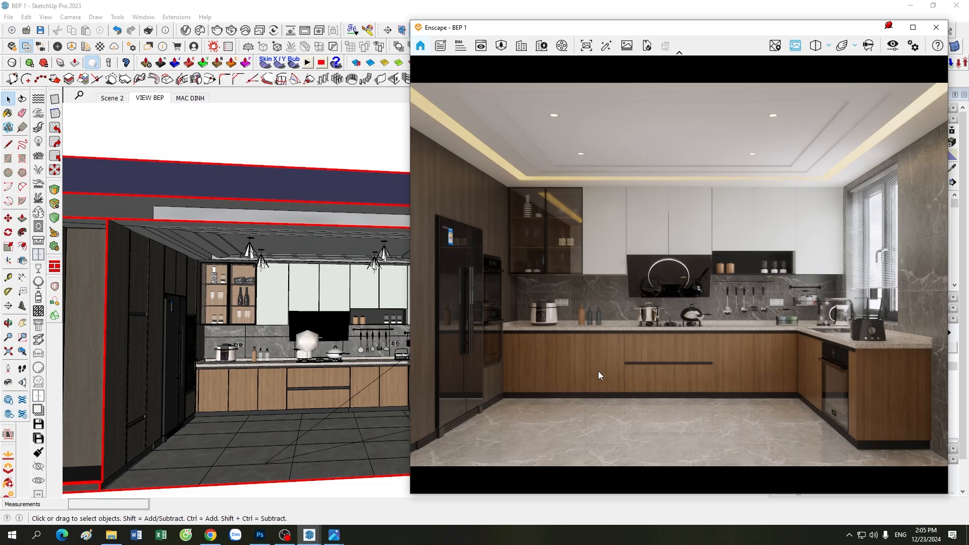
{"action": "scroll", "coordinate": [236, 371], "scroll_direction": "down", "scroll_amount": 3}
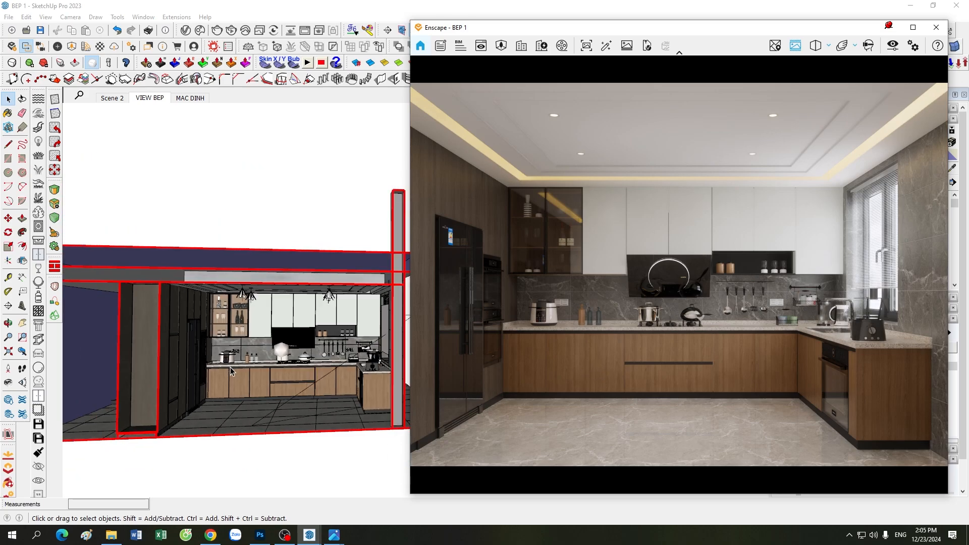
{"action": "scroll", "coordinate": [230, 368], "scroll_direction": "down", "scroll_amount": 5}
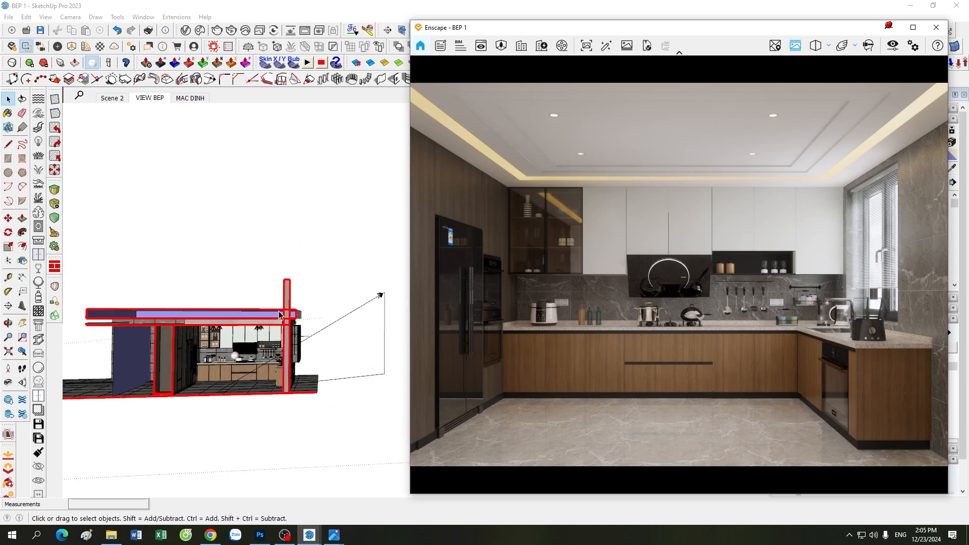
{"action": "scroll", "coordinate": [233, 413], "scroll_direction": "up", "scroll_amount": 2}
{"action": "scroll", "coordinate": [184, 414], "scroll_direction": "up", "scroll_amount": 3}
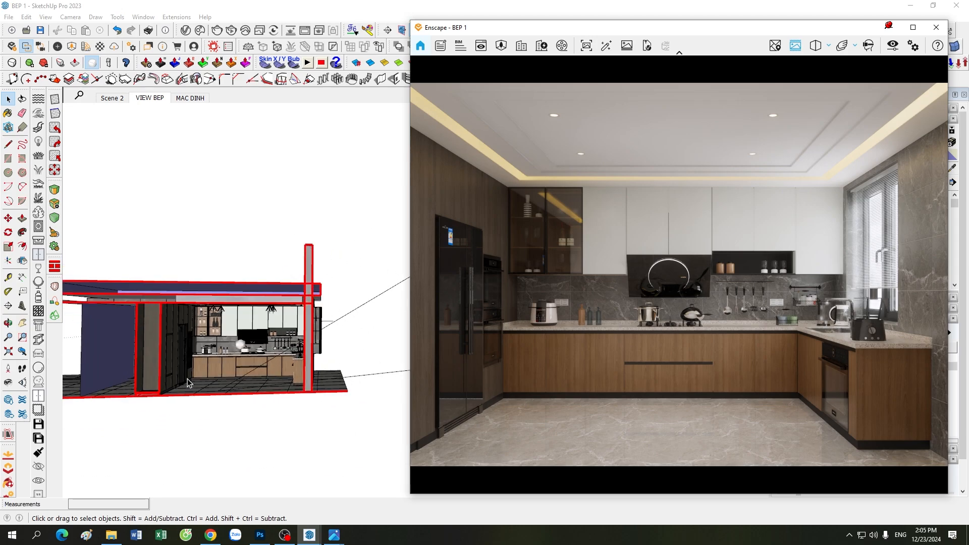
{"action": "scroll", "coordinate": [184, 414], "scroll_direction": "up", "scroll_amount": 1}
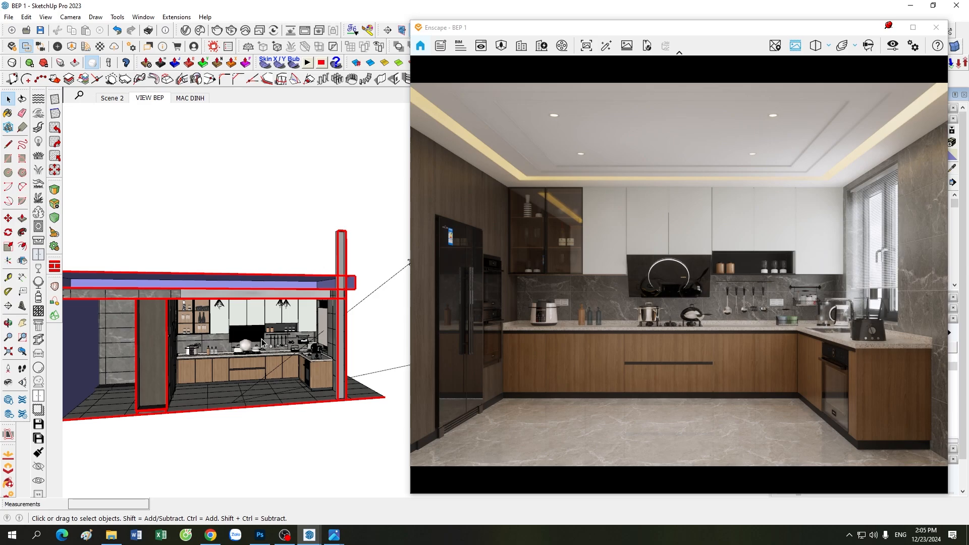
{"action": "scroll", "coordinate": [262, 343], "scroll_direction": "down", "scroll_amount": 3}
{"action": "scroll", "coordinate": [288, 404], "scroll_direction": "up", "scroll_amount": 3}
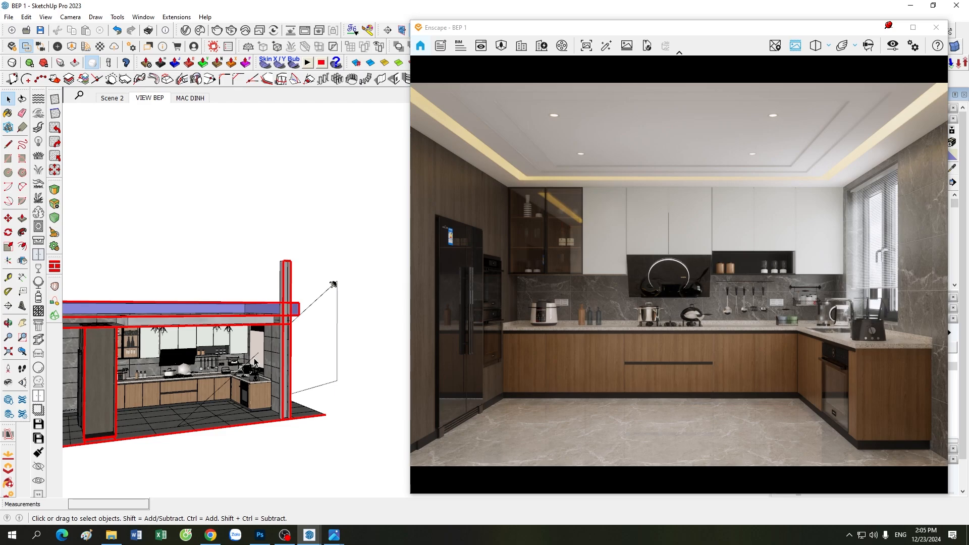
{"action": "mouse_move", "coordinate": [213, 288]}
{"action": "middle_mouse_down"}
{"action": "mouse_move", "coordinate": [199, 443]}
{"action": "mouse_move", "coordinate": [108, 430]}
{"action": "middle_mouse_up"}
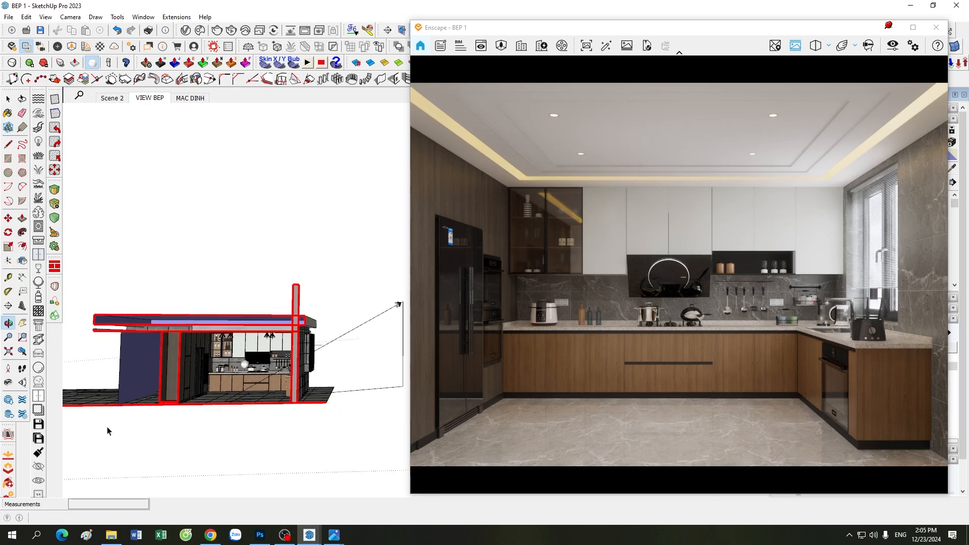
{"action": "scroll", "coordinate": [135, 394], "scroll_direction": "up", "scroll_amount": 4}
{"action": "scroll", "coordinate": [143, 438], "scroll_direction": "down", "scroll_amount": 3}
{"action": "mouse_move", "coordinate": [226, 421]}
{"action": "middle_mouse_down"}
{"action": "mouse_move", "coordinate": [241, 411]}
{"action": "mouse_move", "coordinate": [239, 382]}
{"action": "middle_mouse_up"}
{"action": "scroll", "coordinate": [237, 379], "scroll_direction": "up", "scroll_amount": 2}
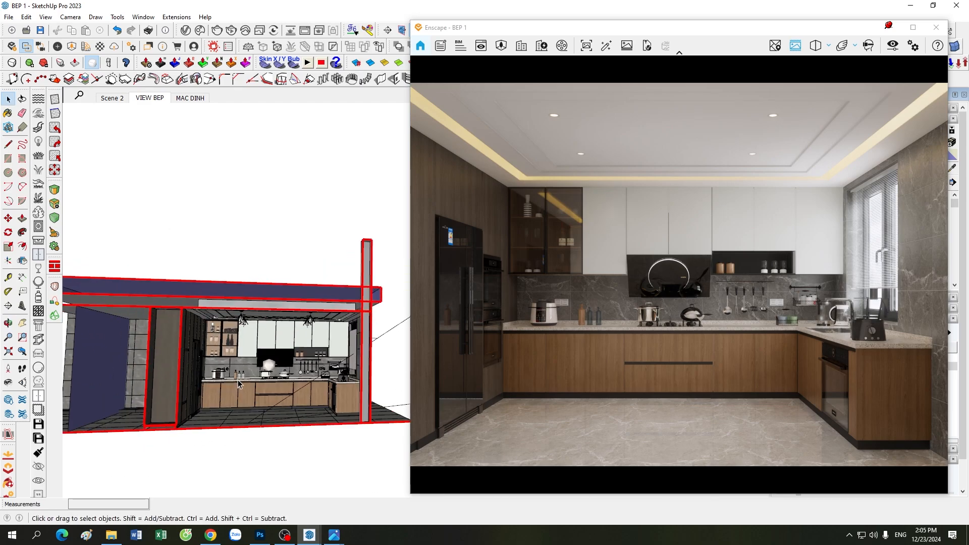
{"action": "scroll", "coordinate": [238, 379], "scroll_direction": "up", "scroll_amount": 1}
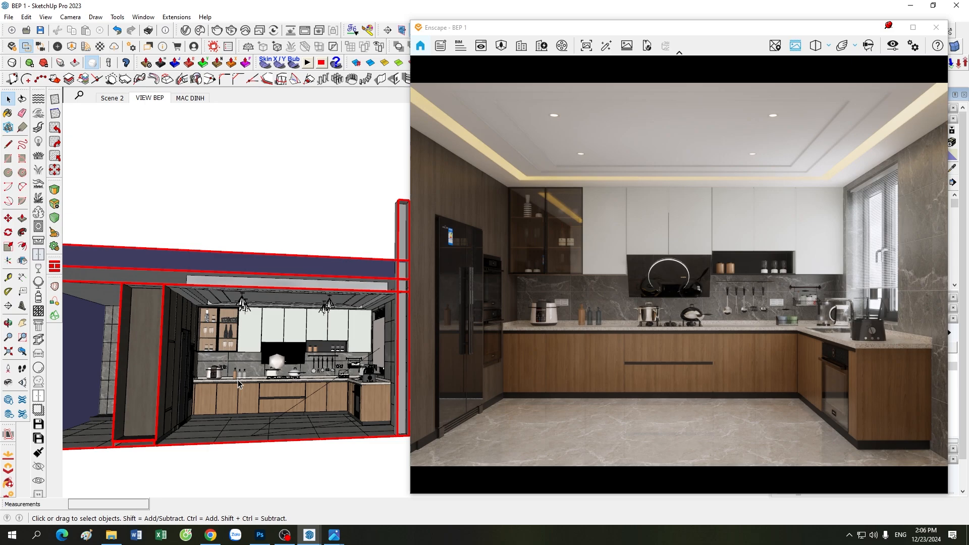
{"action": "scroll", "coordinate": [201, 401], "scroll_direction": "down", "scroll_amount": 3}
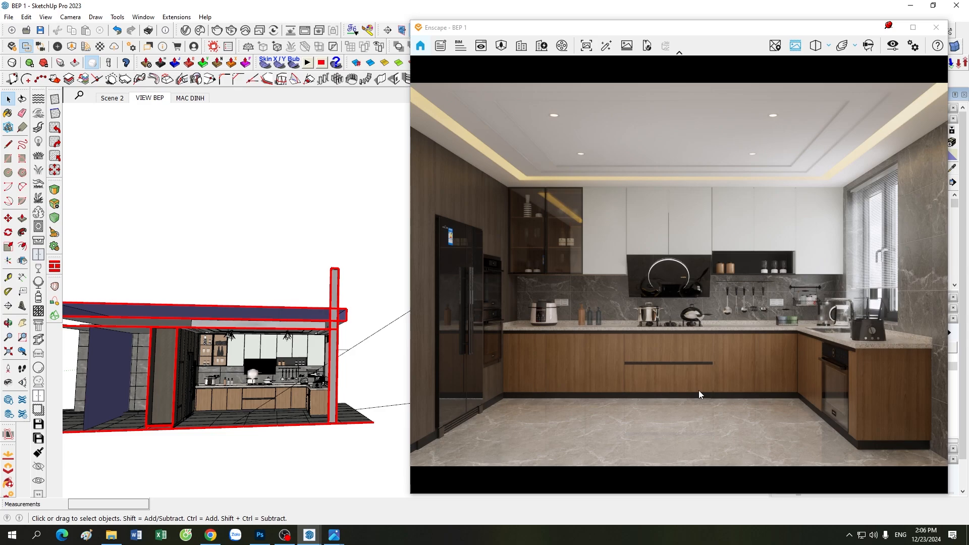
{"action": "left_click", "coordinate": [893, 45]}
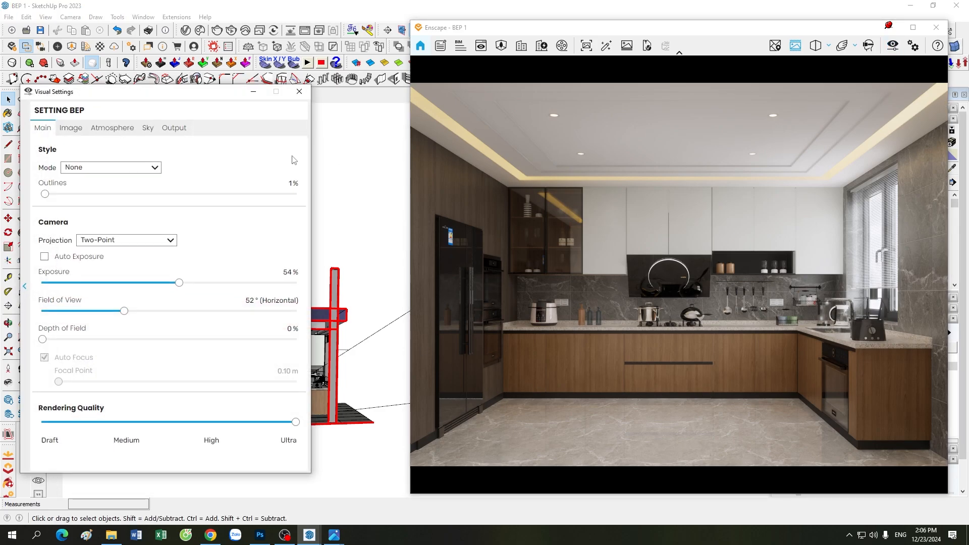
{"action": "left_click", "coordinate": [147, 128]}
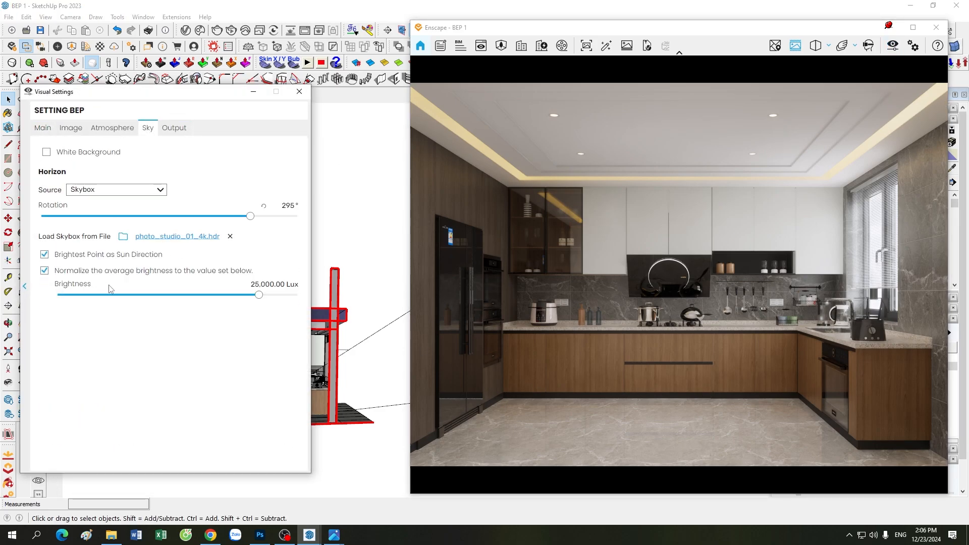
{"action": "left_click", "coordinate": [132, 130]}
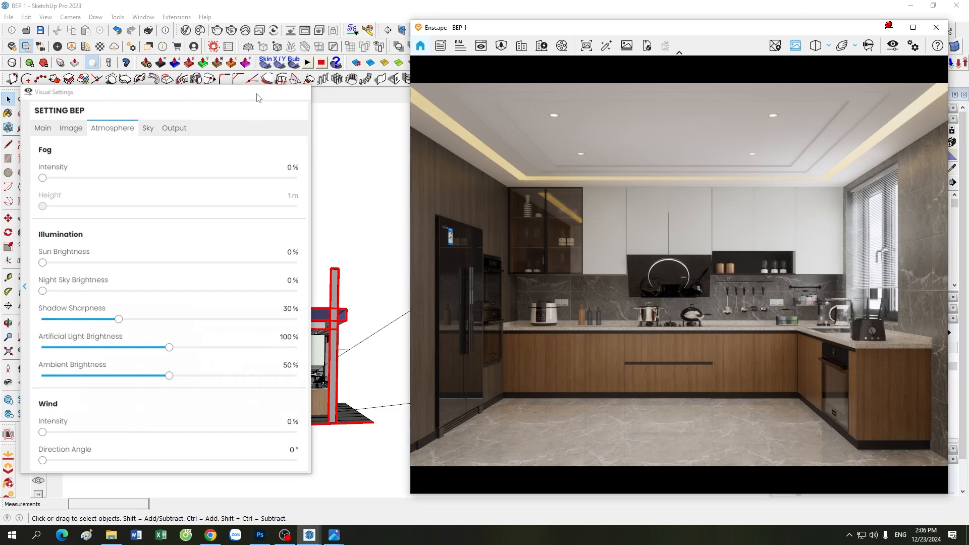
{"action": "left_click", "coordinate": [253, 92]}
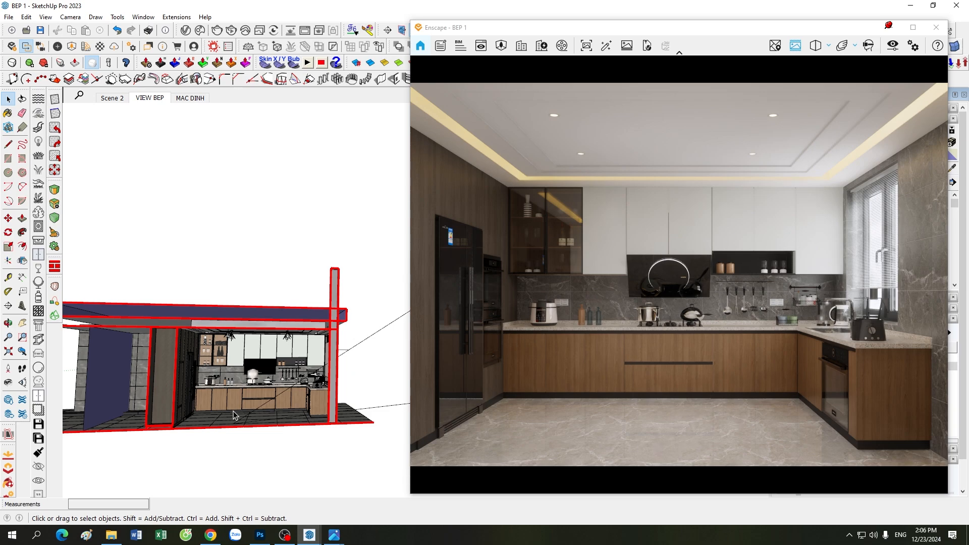
Step: Zoom out and back in, then jump to the saved interior scene along the tall dark cabinets
{"action": "scroll", "coordinate": [233, 415], "scroll_direction": "down", "scroll_amount": 3}
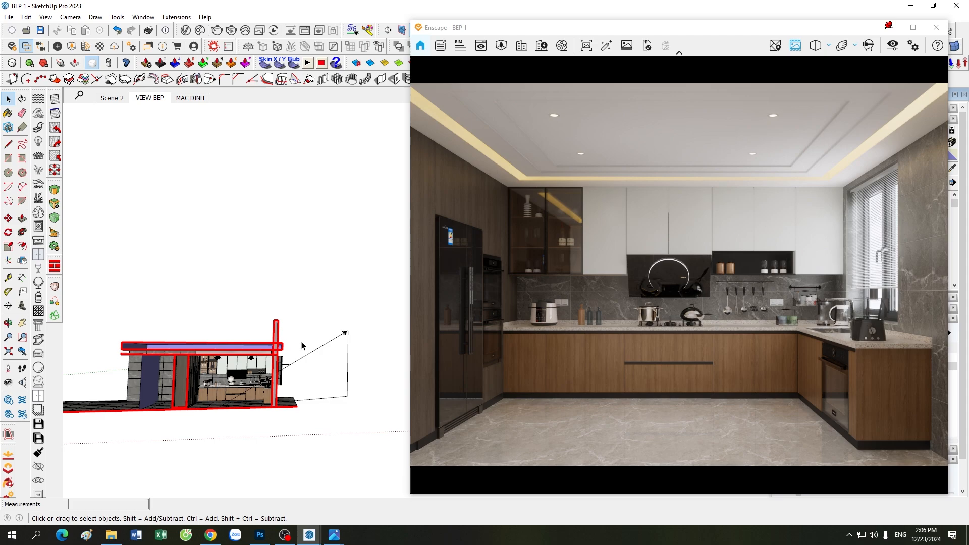
{"action": "scroll", "coordinate": [304, 346], "scroll_direction": "up", "scroll_amount": 2}
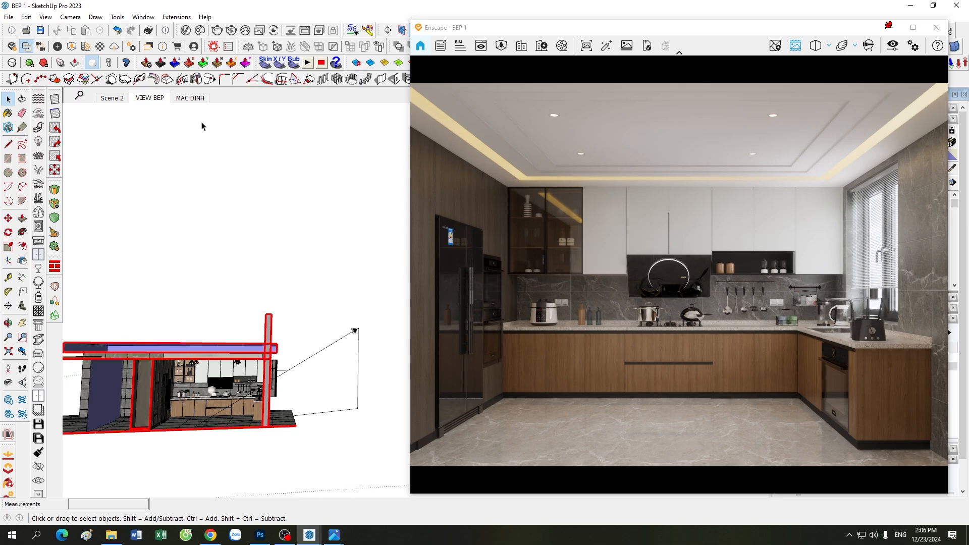
{"action": "left_click", "coordinate": [151, 98]}
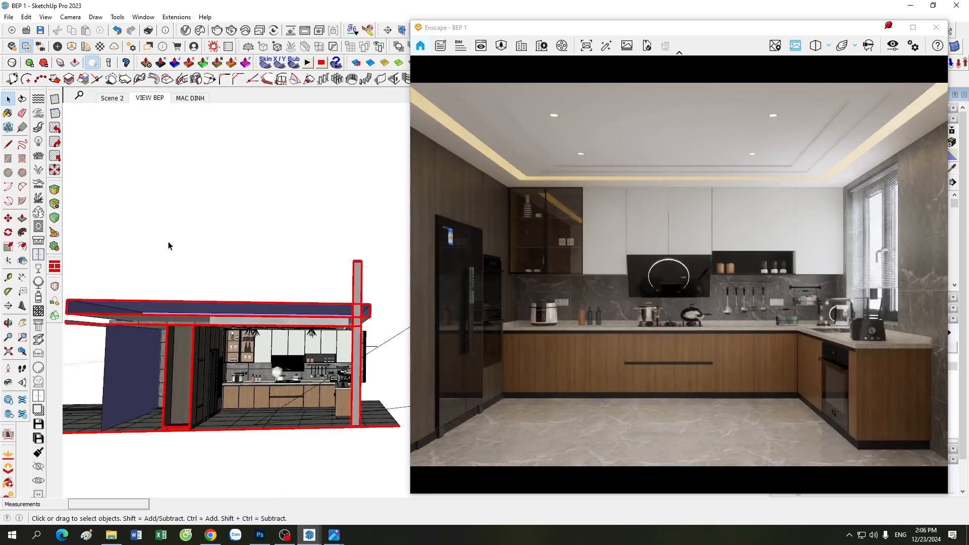